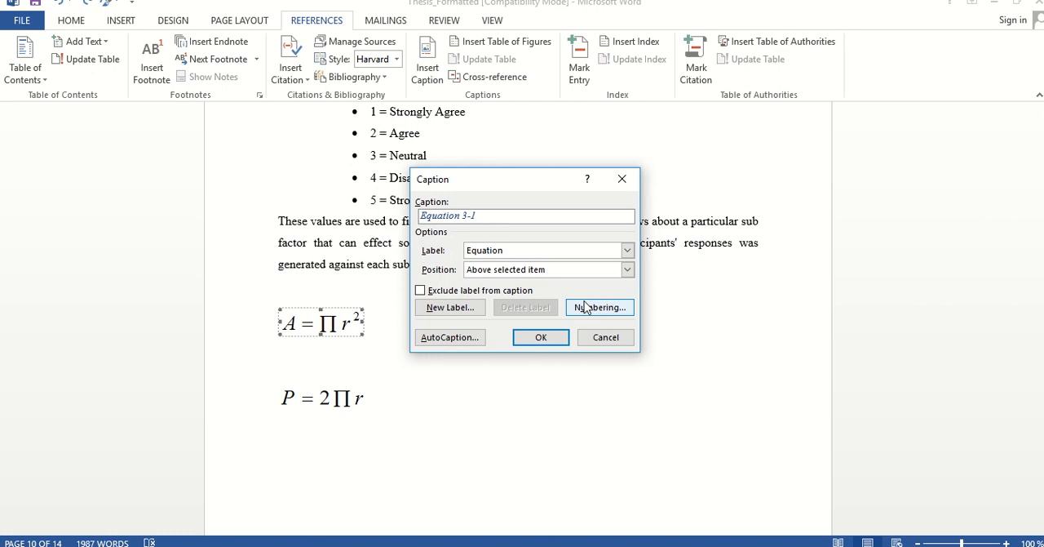
Caption the A = Πr² equation with the Equation label, placed above the item, with hyphen-separated Heading 1 chapter numbering
{"action": "left_click", "coordinate": [628, 251]}
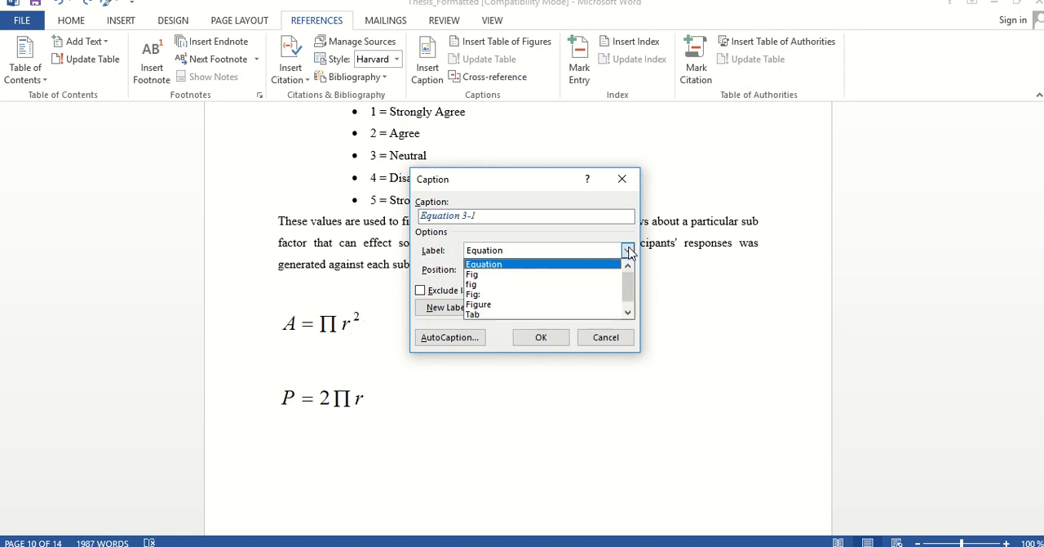
{"action": "left_click", "coordinate": [522, 265]}
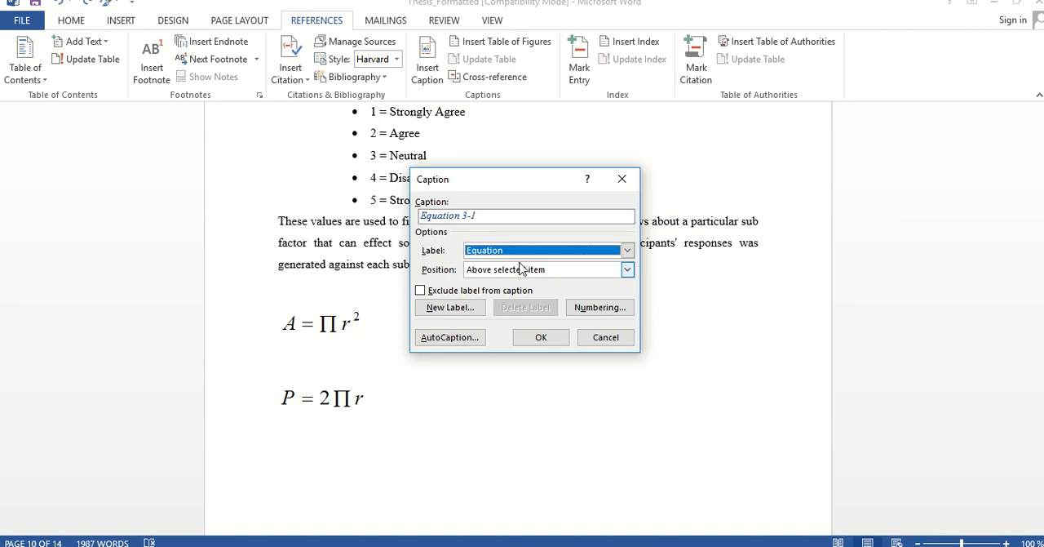
{"action": "left_click", "coordinate": [590, 310]}
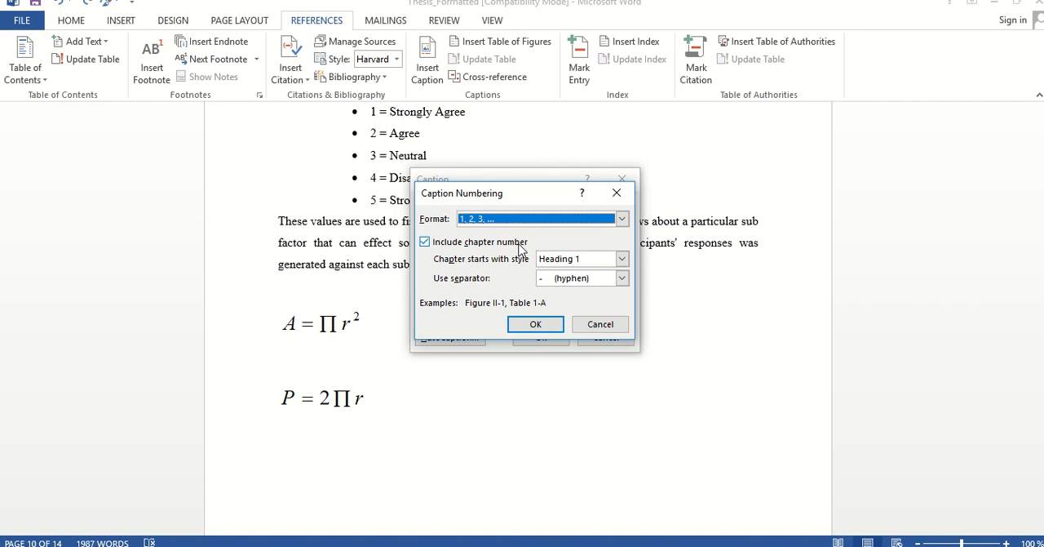
{"action": "left_click", "coordinate": [535, 324]}
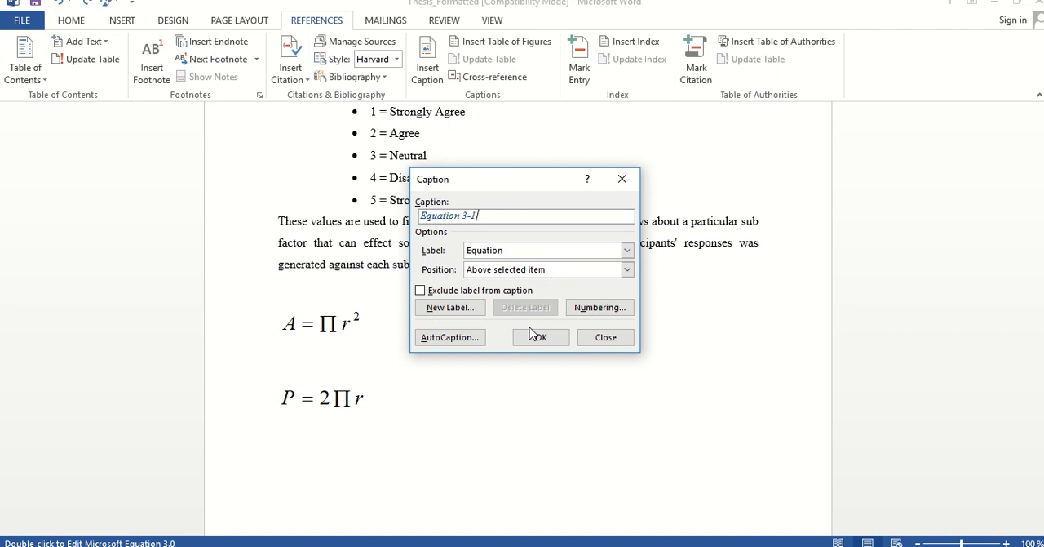
{"action": "left_click", "coordinate": [627, 270]}
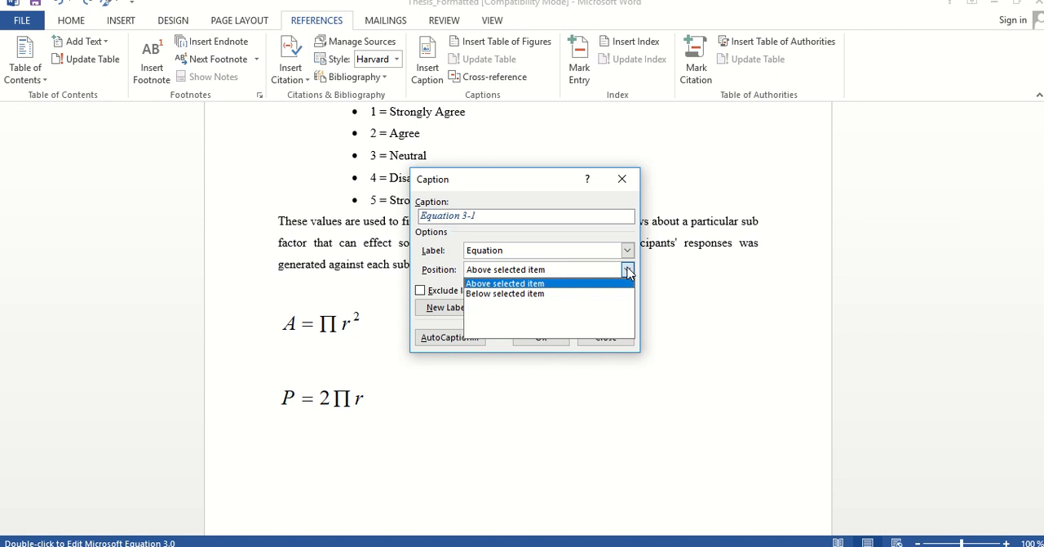
{"action": "left_click", "coordinate": [611, 282]}
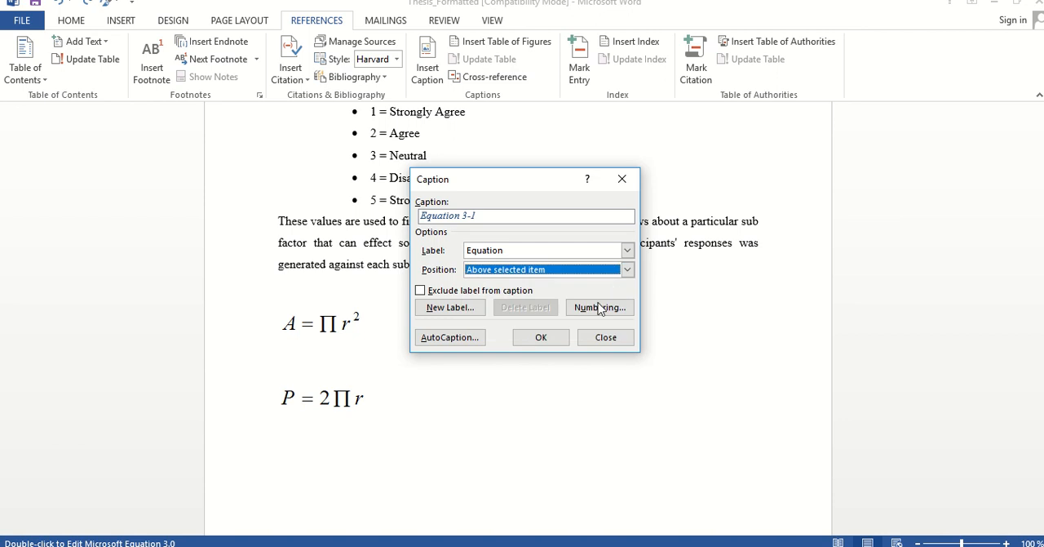
{"action": "left_click", "coordinate": [559, 340]}
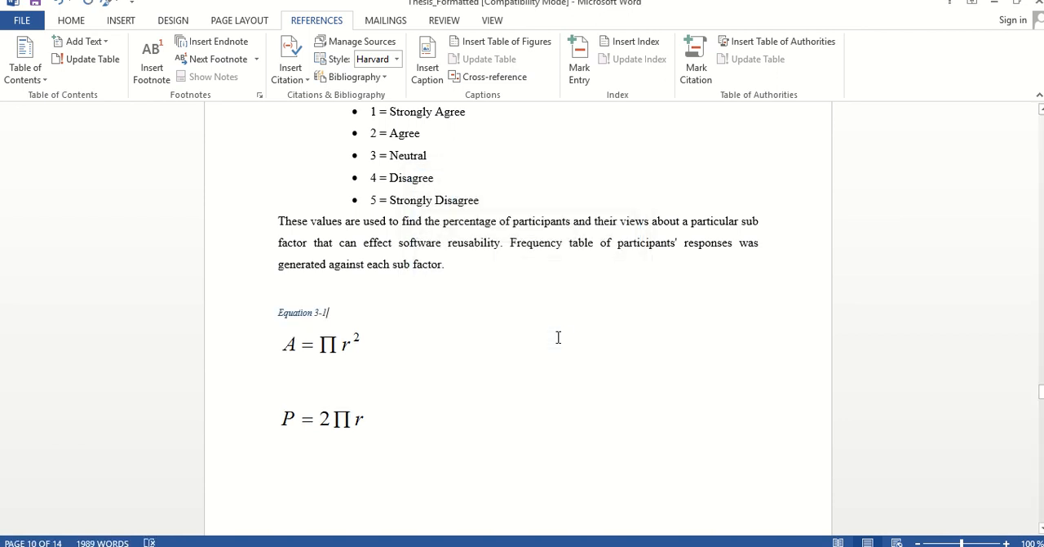
Enlarge the Equation 3-1 caption text to 16 pt
{"action": "key", "text": "shift+Left"}
{"action": "key", "text": "shift+Left"}
{"action": "key", "text": "shift+Left"}
{"action": "key", "text": "shift+Left"}
{"action": "key", "text": "shift+Left"}
{"action": "key", "text": "shift+Left"}
{"action": "key", "text": "shift+Left"}
{"action": "key", "text": "shift+Left"}
{"action": "key", "text": "shift+Left"}
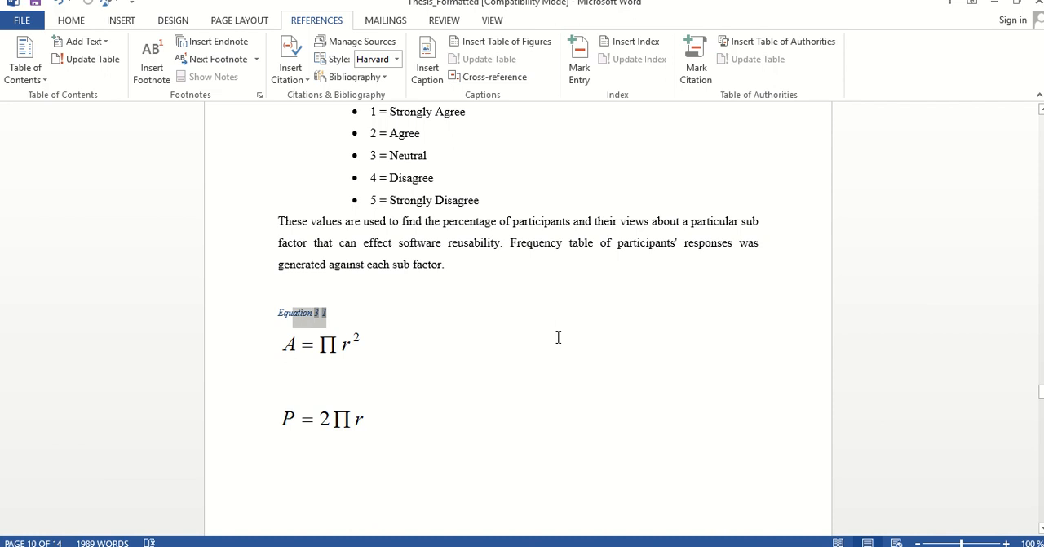
{"action": "key", "text": "shift+Left"}
{"action": "key", "text": "shift+Left"}
{"action": "key", "text": "shift+Left"}
{"action": "key", "text": "shift+Left"}
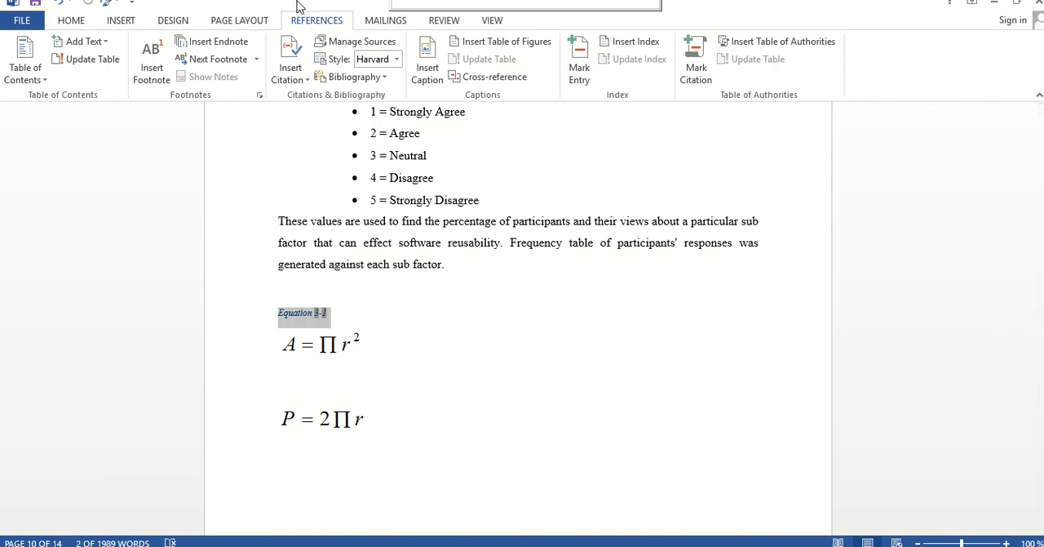
{"action": "left_click", "coordinate": [71, 23]}
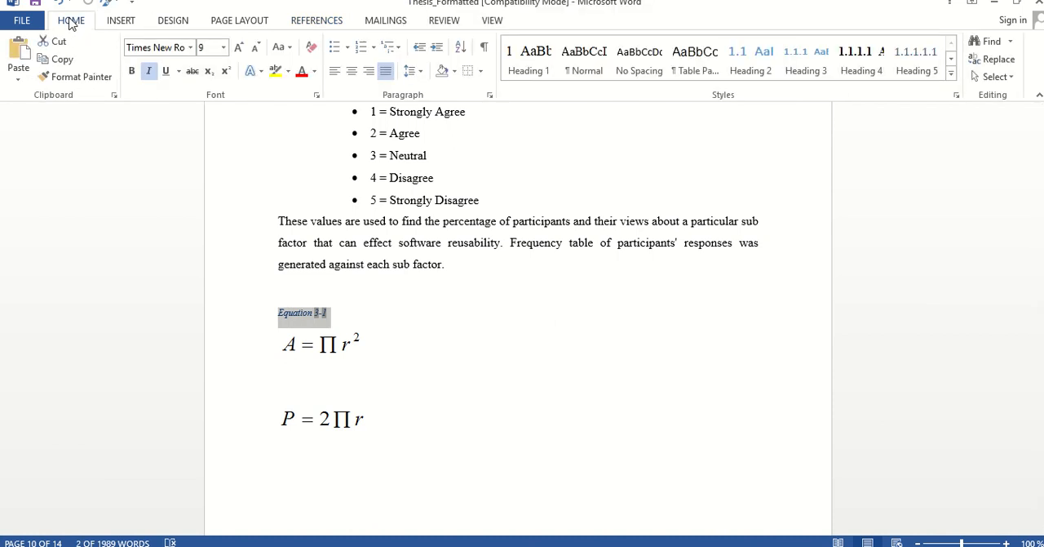
{"action": "left_click", "coordinate": [238, 47]}
{"action": "left_click", "coordinate": [237, 48]}
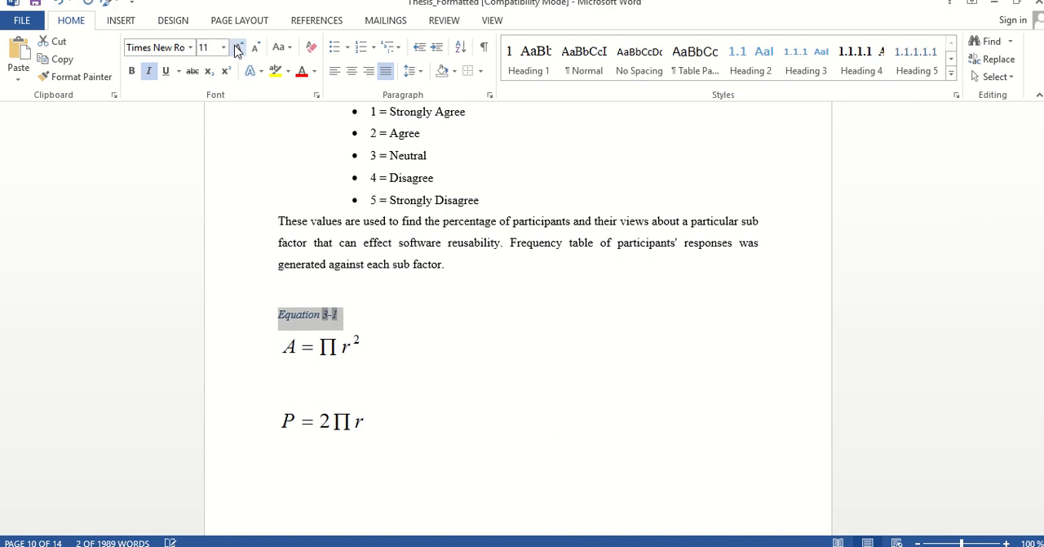
{"action": "left_click", "coordinate": [238, 48]}
{"action": "left_click", "coordinate": [238, 47]}
Insert a one-row, two-column table on the blank line between the equations and widen its first column to about three quarters of the width
{"action": "left_click", "coordinate": [494, 405]}
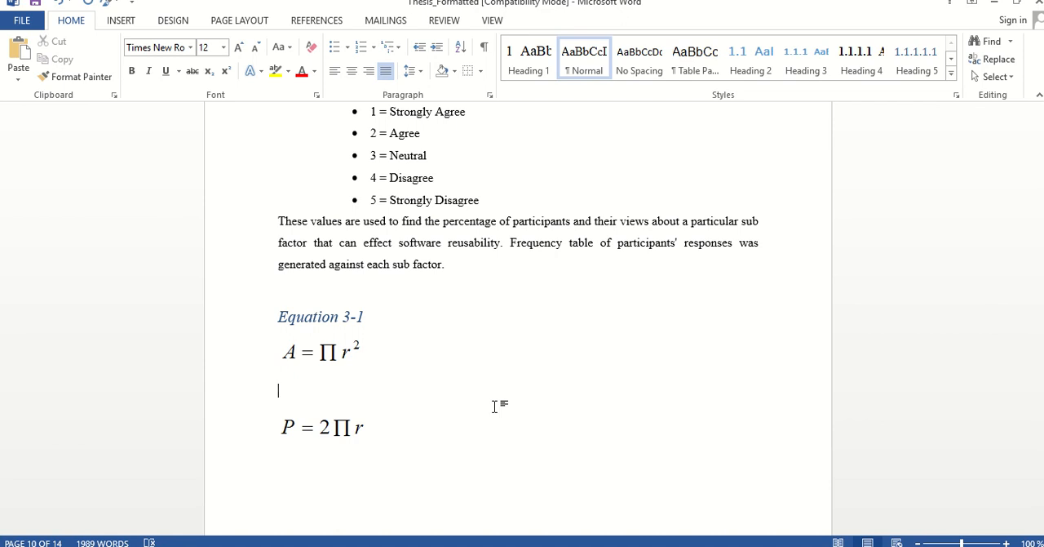
{"action": "left_click", "coordinate": [114, 21]}
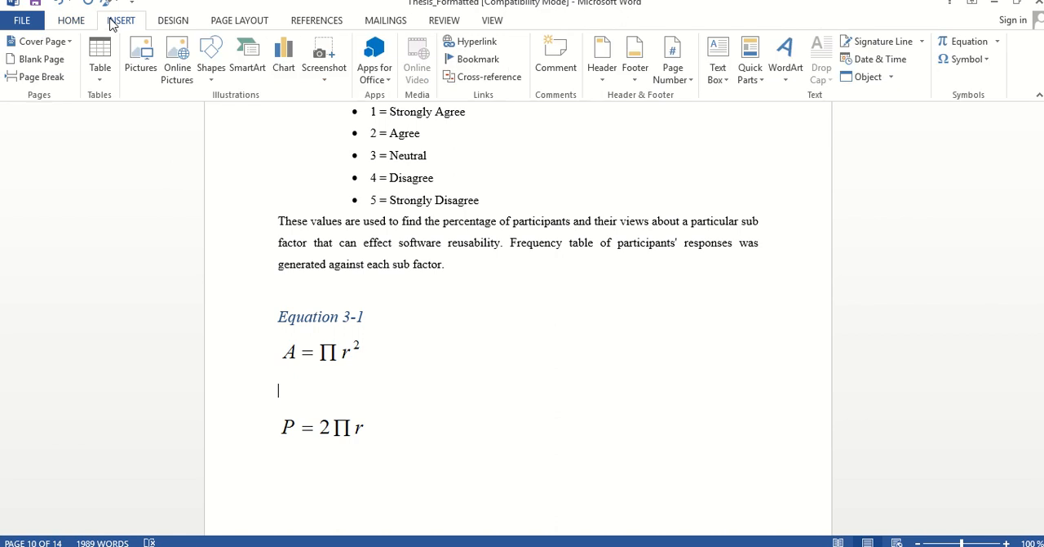
{"action": "left_click", "coordinate": [99, 57]}
{"action": "left_click", "coordinate": [109, 113]}
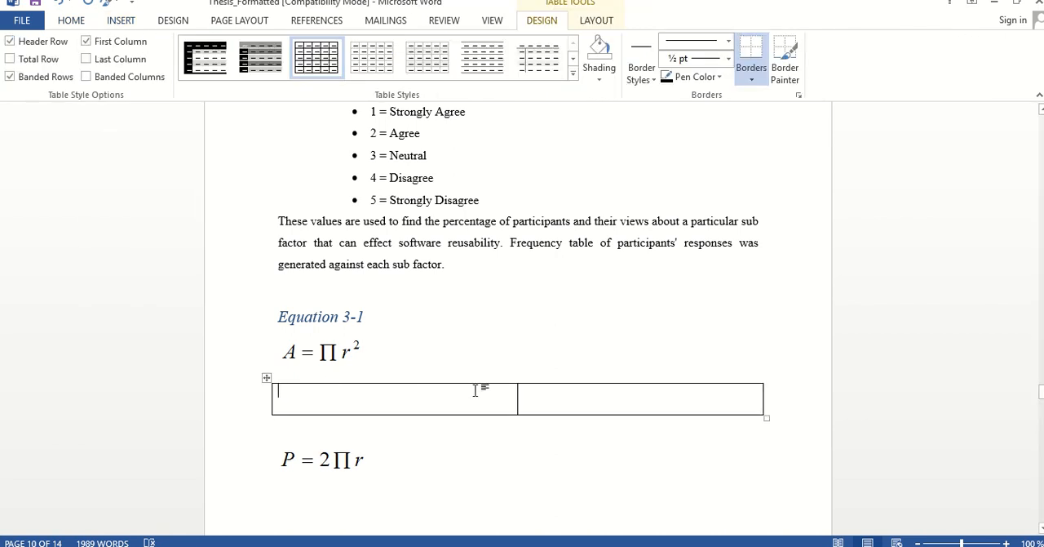
{"action": "left_click", "coordinate": [548, 396]}
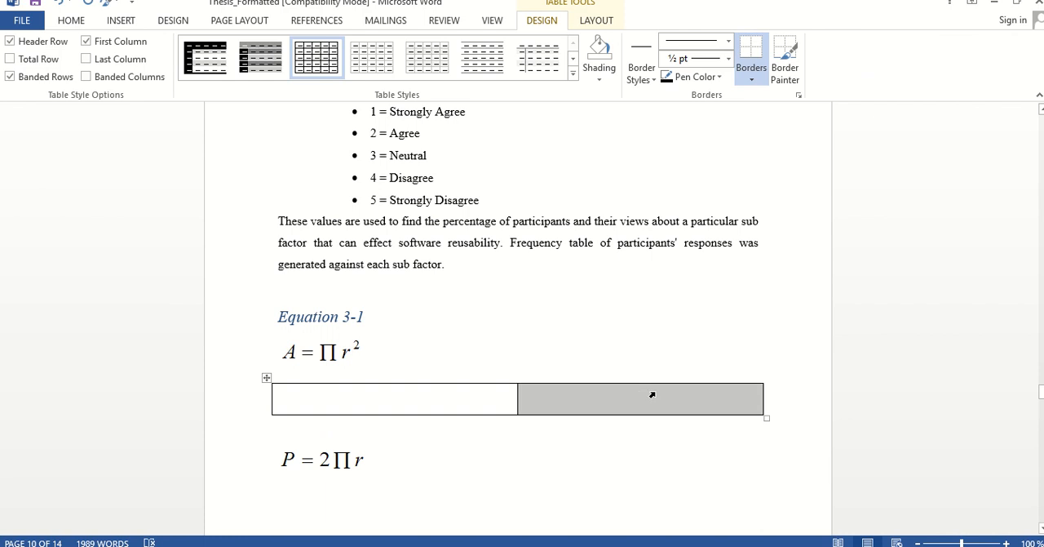
{"action": "left_click_drag", "start_coordinate": [517, 397], "coordinate": [641, 398]}
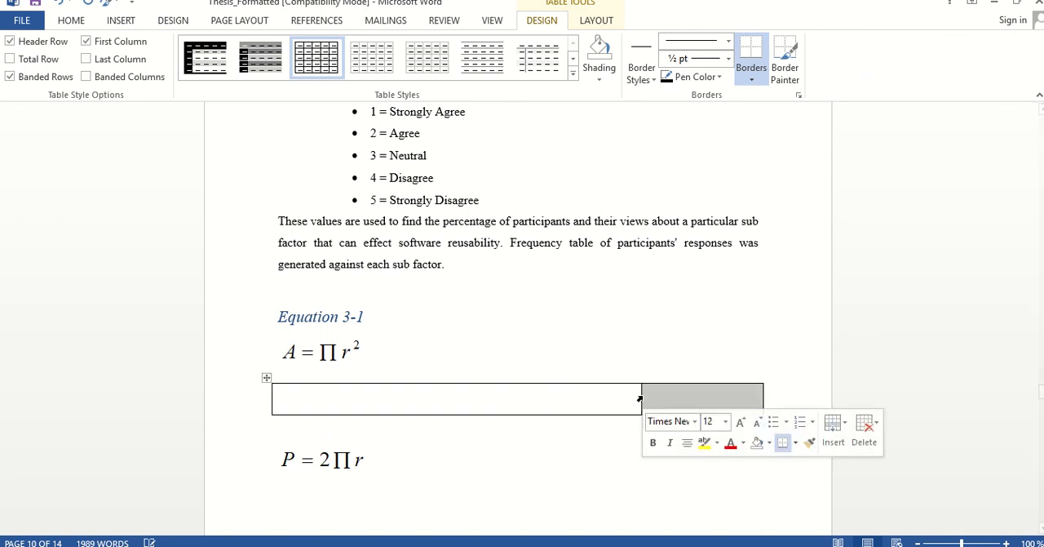
Move the Equation 3-1 caption into the table's second cell and remove the extra blank line after it
{"action": "left_click", "coordinate": [287, 318]}
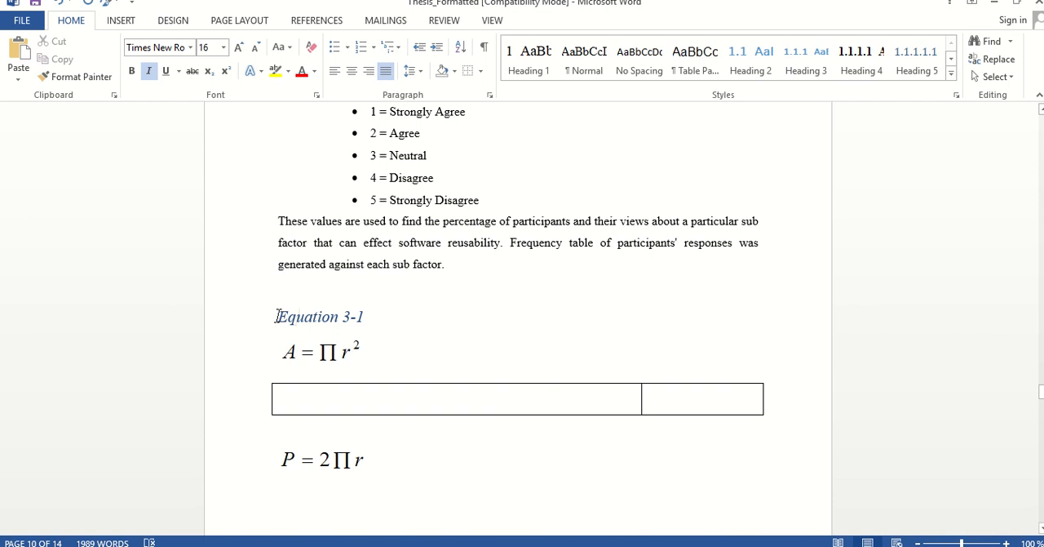
{"action": "left_click_drag", "start_coordinate": [276, 317], "coordinate": [380, 318]}
{"action": "key", "text": "ctrl+c"}
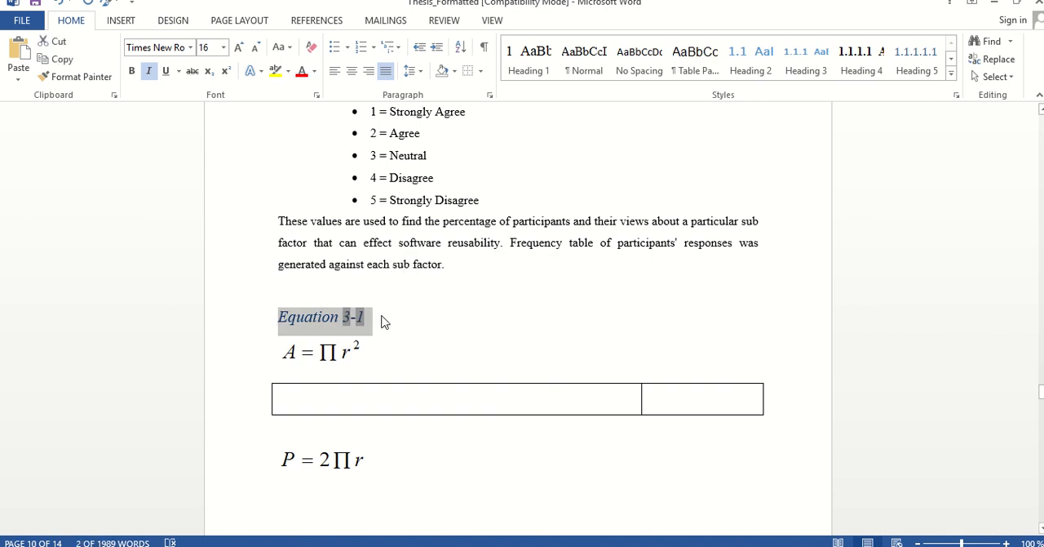
{"action": "key", "text": "Delete"}
{"action": "left_click", "coordinate": [669, 370]}
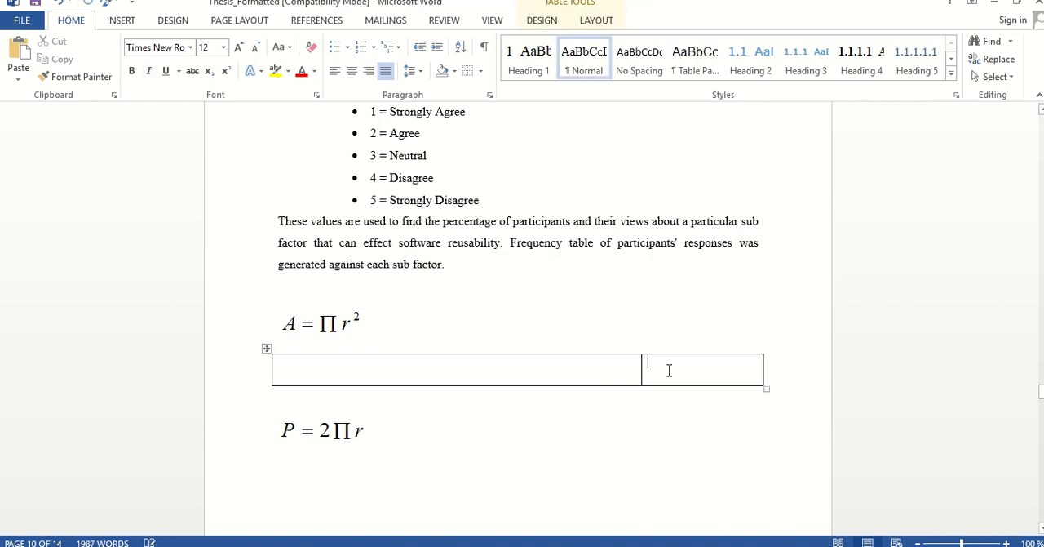
{"action": "key", "text": "ctrl+v"}
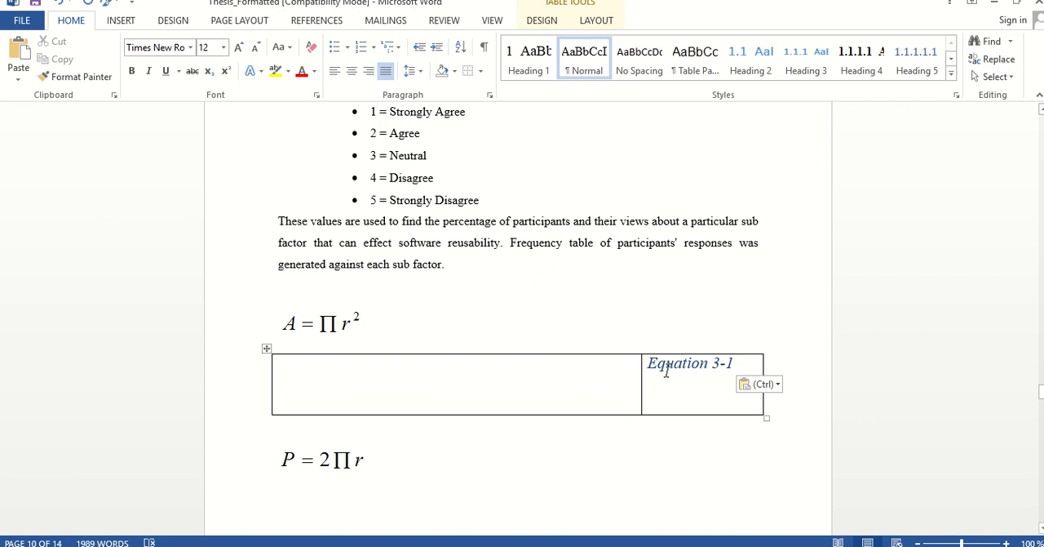
{"action": "key", "text": "BackSpace"}
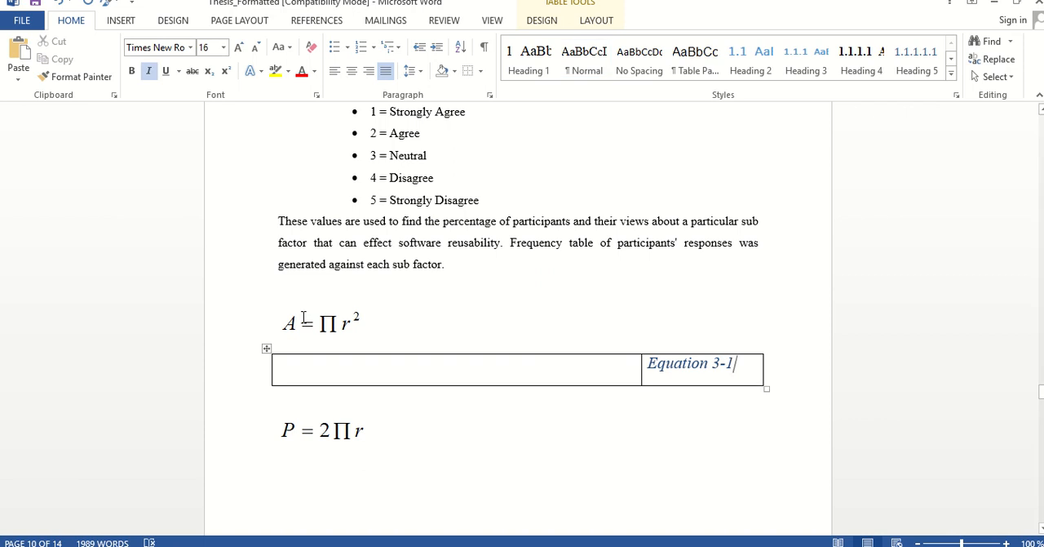
Move the A = Πr² equation into the table's first cell
{"action": "left_click", "coordinate": [302, 318]}
{"action": "key", "text": "Delete"}
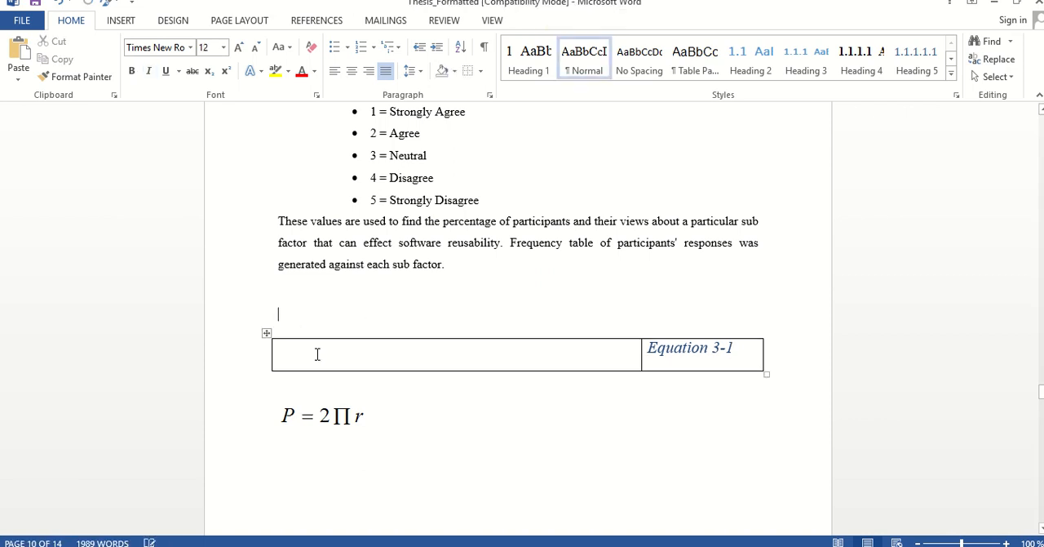
{"action": "left_click", "coordinate": [317, 354]}
{"action": "key", "text": "ctrl+v"}
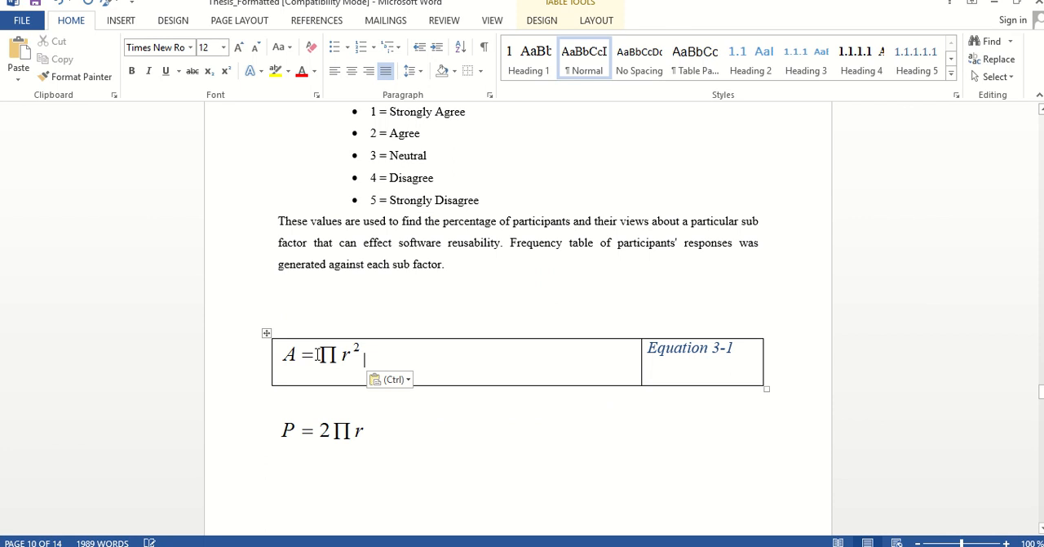
Remove all borders from the table holding the equation and its caption
{"action": "left_click", "coordinate": [266, 334]}
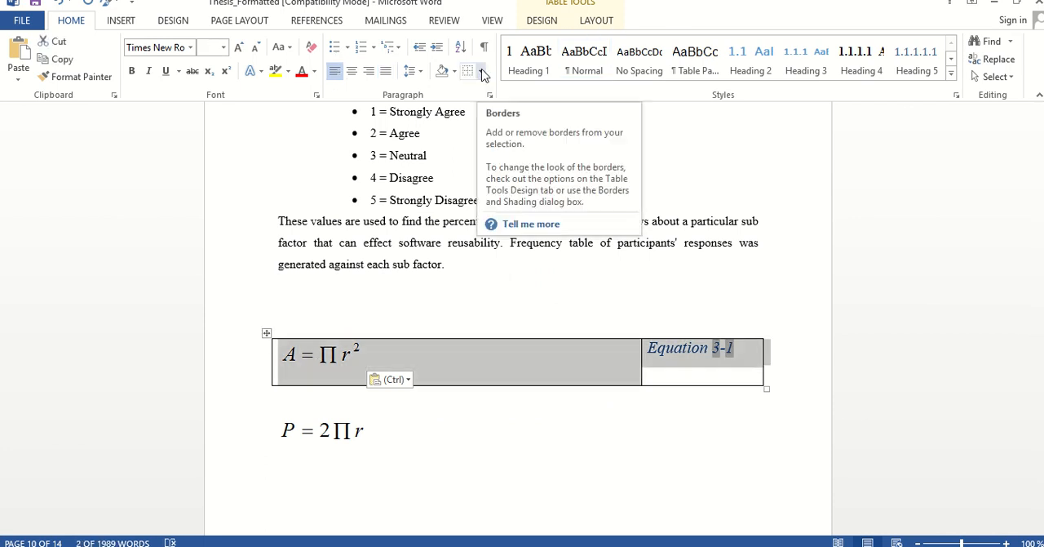
{"action": "left_click", "coordinate": [482, 73]}
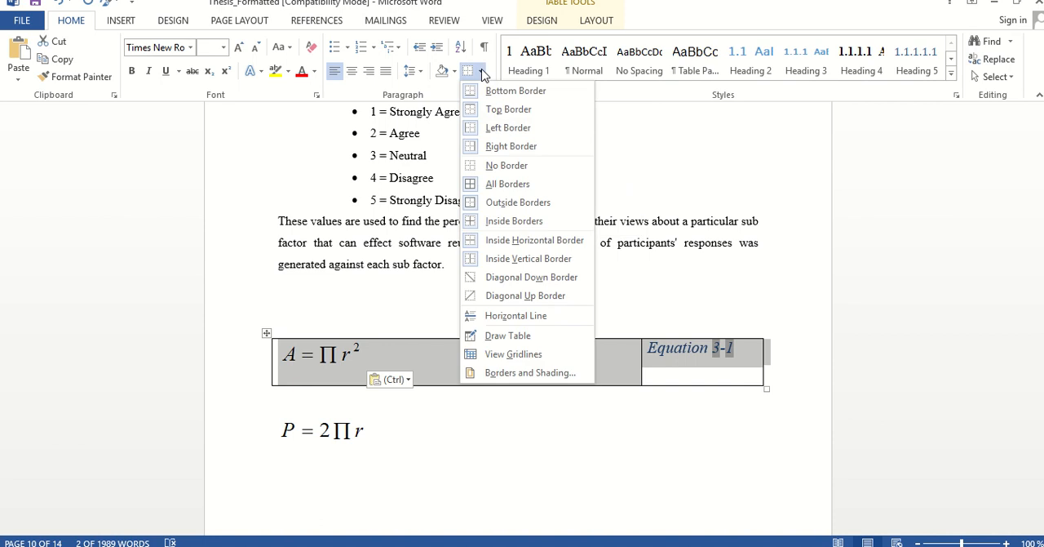
{"action": "left_click", "coordinate": [477, 164]}
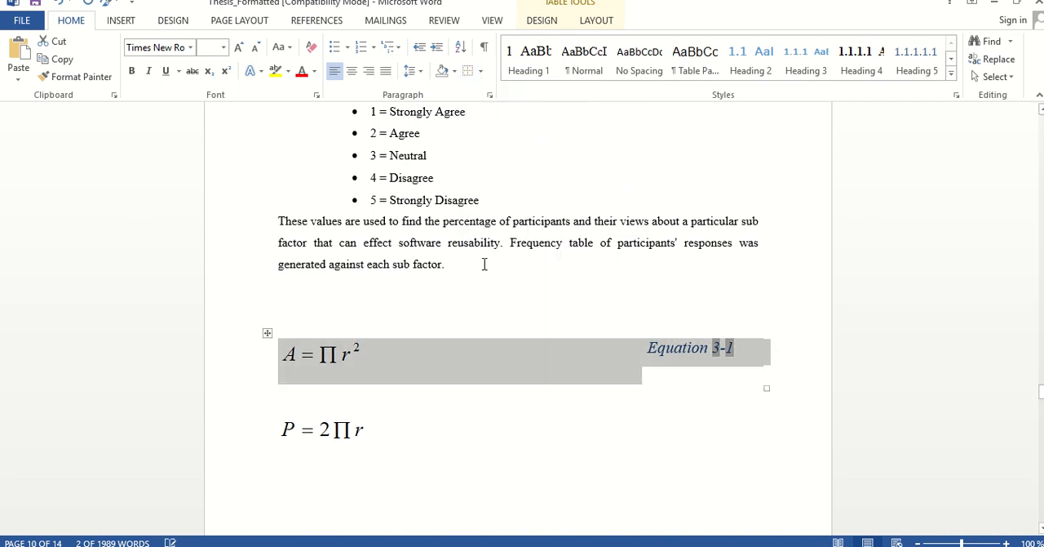
{"action": "left_click", "coordinate": [497, 441]}
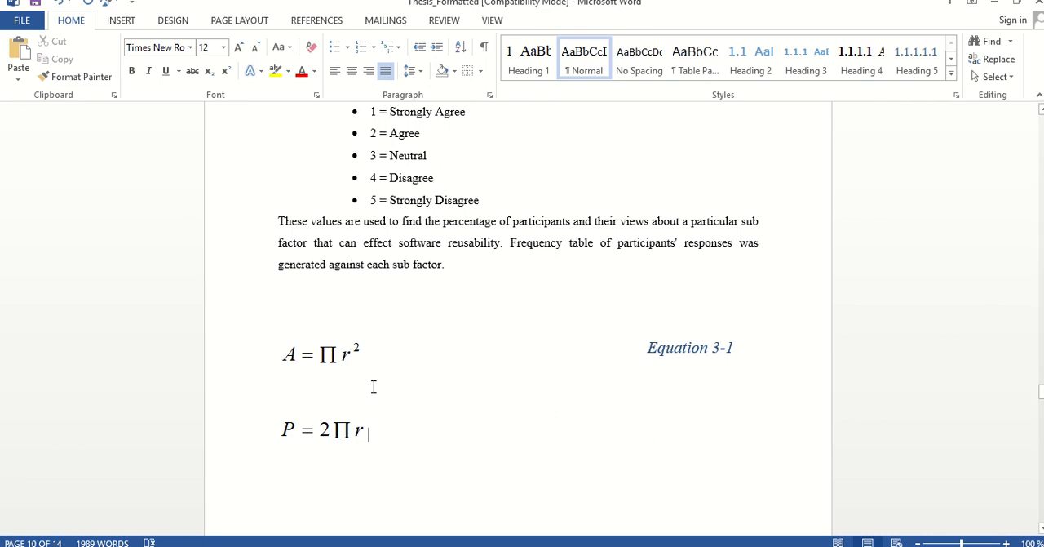
Copy the whole borderless equation table and paste it on the blank line above the P = 2Πr equation
{"action": "left_click", "coordinate": [266, 331]}
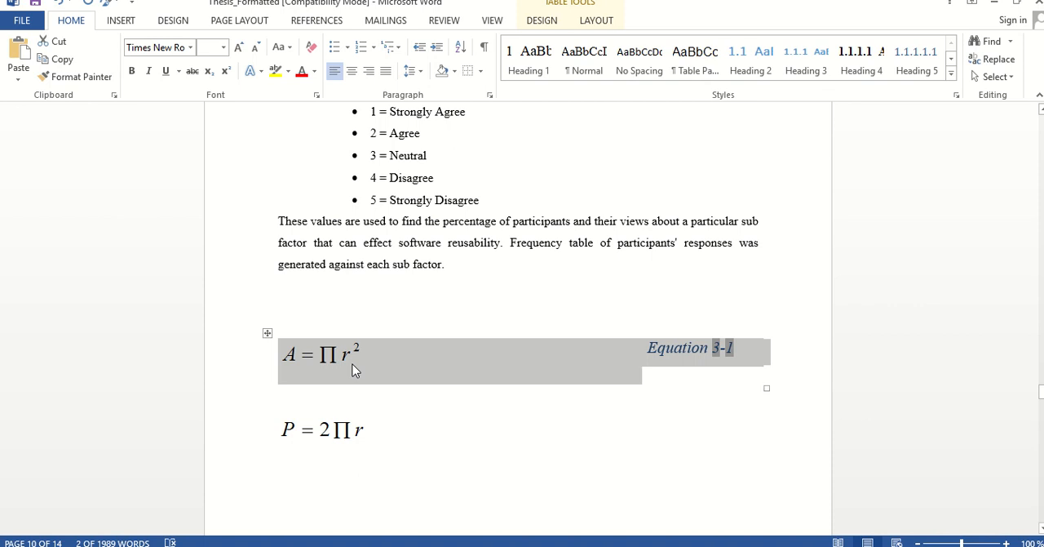
{"action": "right_click", "coordinate": [354, 369]}
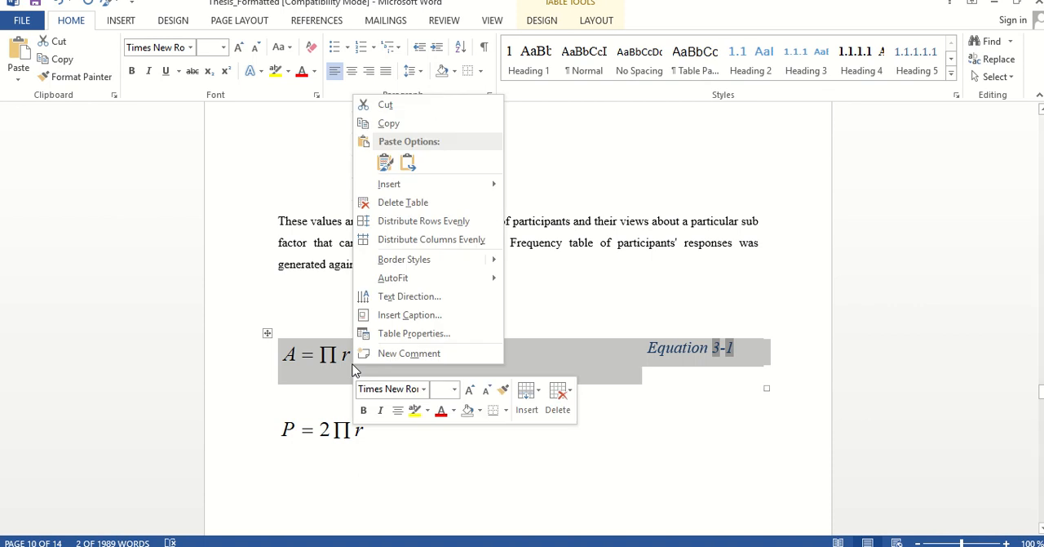
{"action": "left_click", "coordinate": [398, 125]}
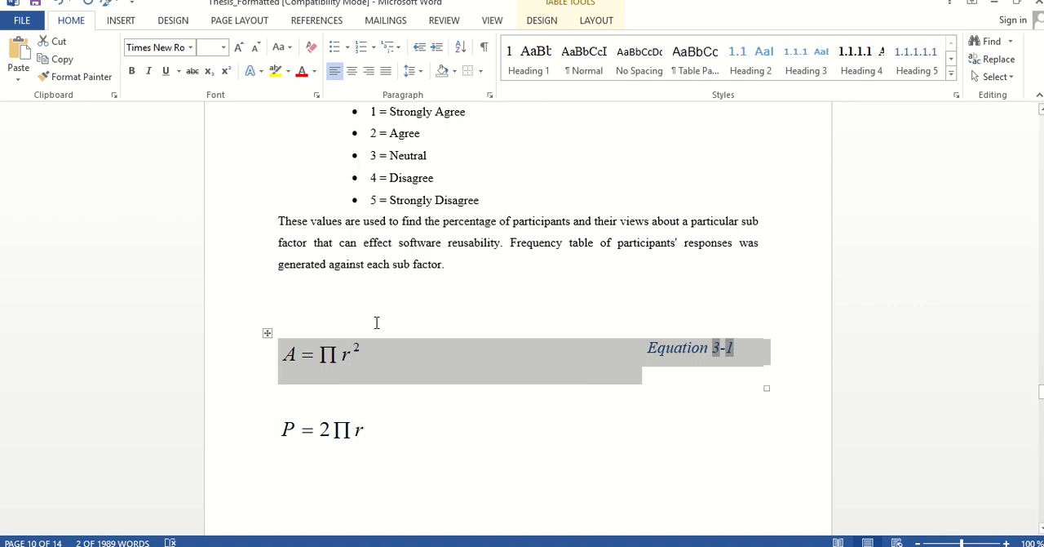
{"action": "left_click", "coordinate": [325, 406]}
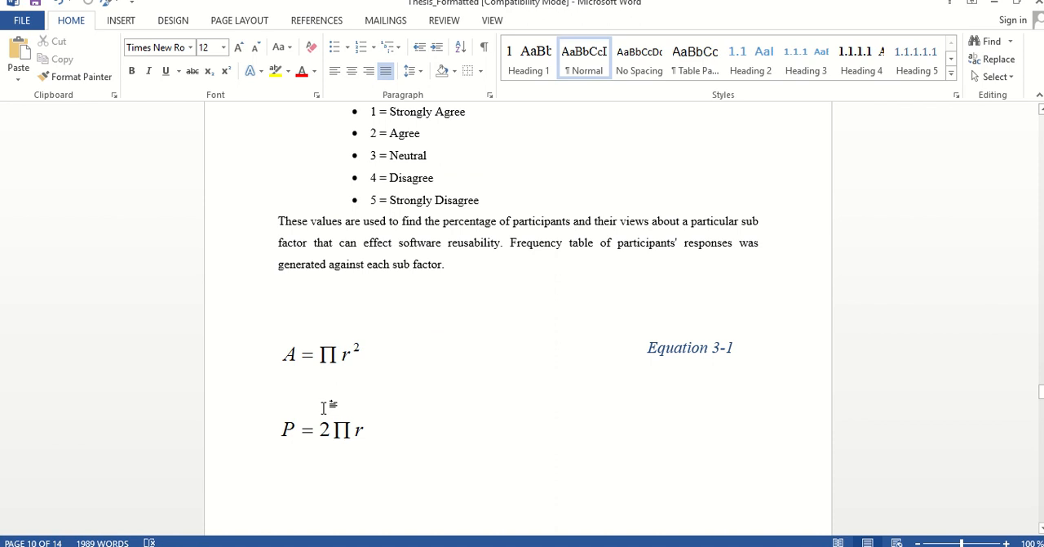
{"action": "right_click", "coordinate": [324, 406]}
{"action": "left_click", "coordinate": [357, 244]}
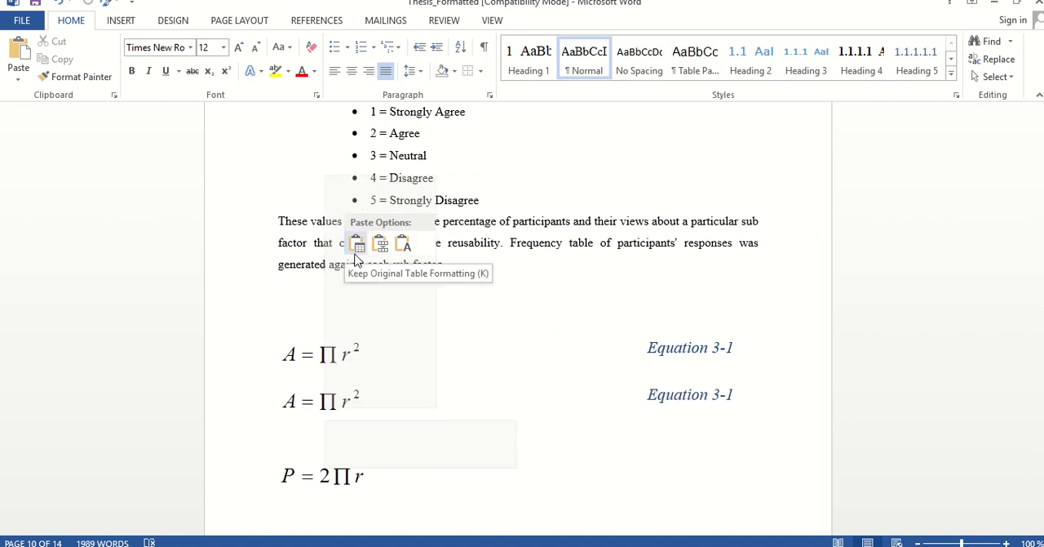
Clear the A = Πr² equation from the copied table's first cell and remove the P = 2Πr equation from the line below
{"action": "left_click", "coordinate": [334, 406]}
{"action": "key", "text": "Delete"}
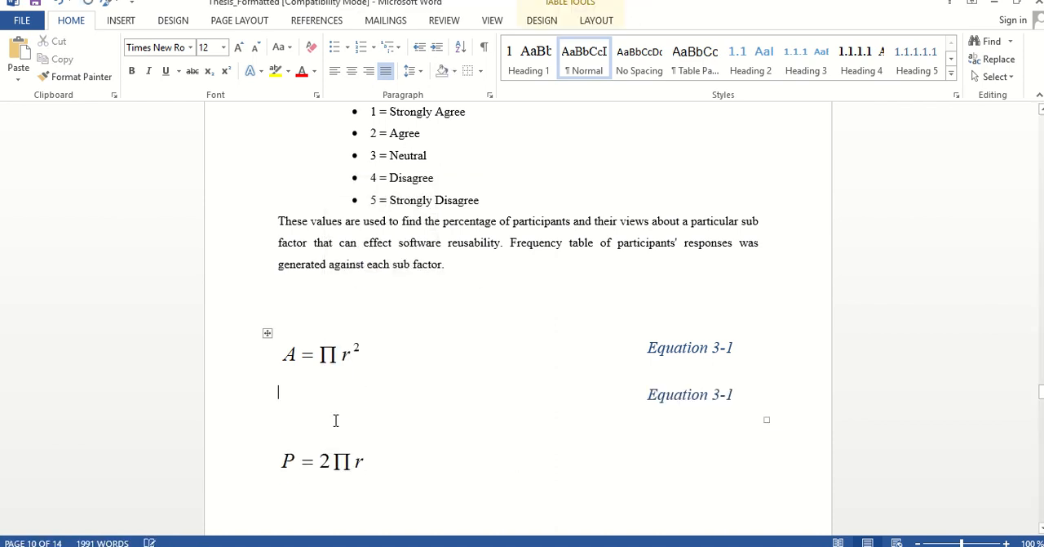
{"action": "left_click", "coordinate": [334, 470]}
{"action": "key", "text": "Delete"}
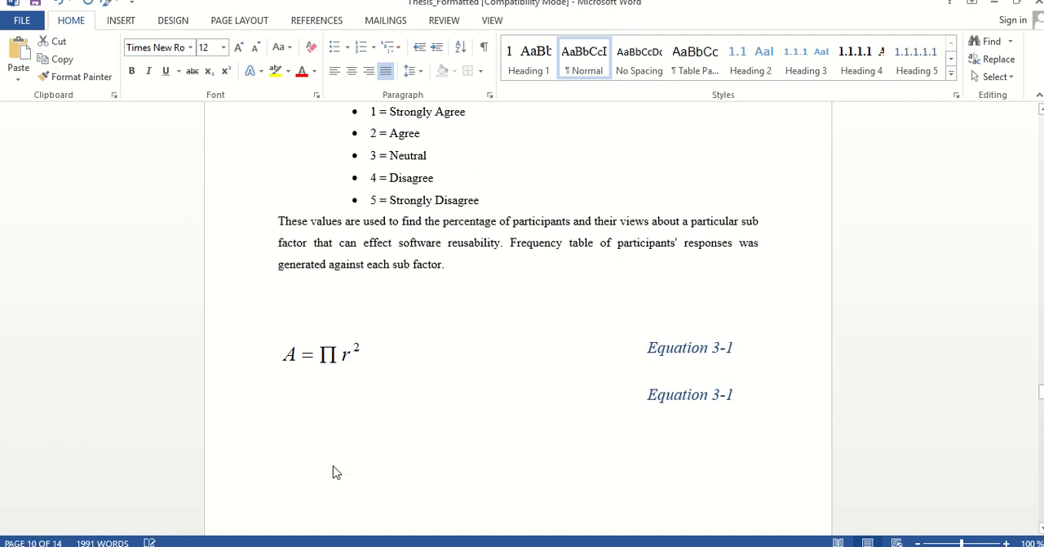
Undo the removal of the P = 2Πr equation and paste that equation into the copied table's empty first cell
{"action": "key", "text": "ctrl+Home"}
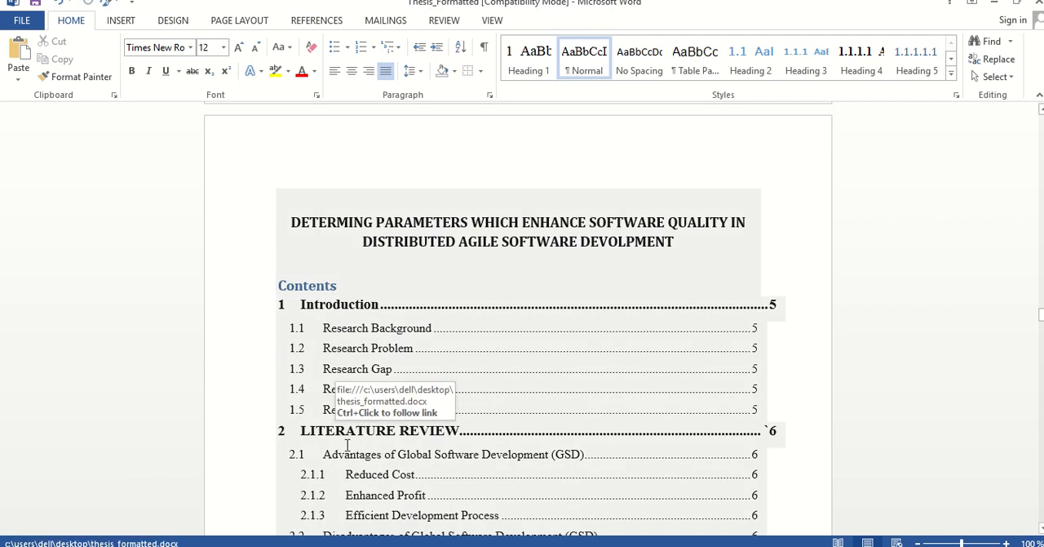
{"action": "key", "text": "ctrl+z"}
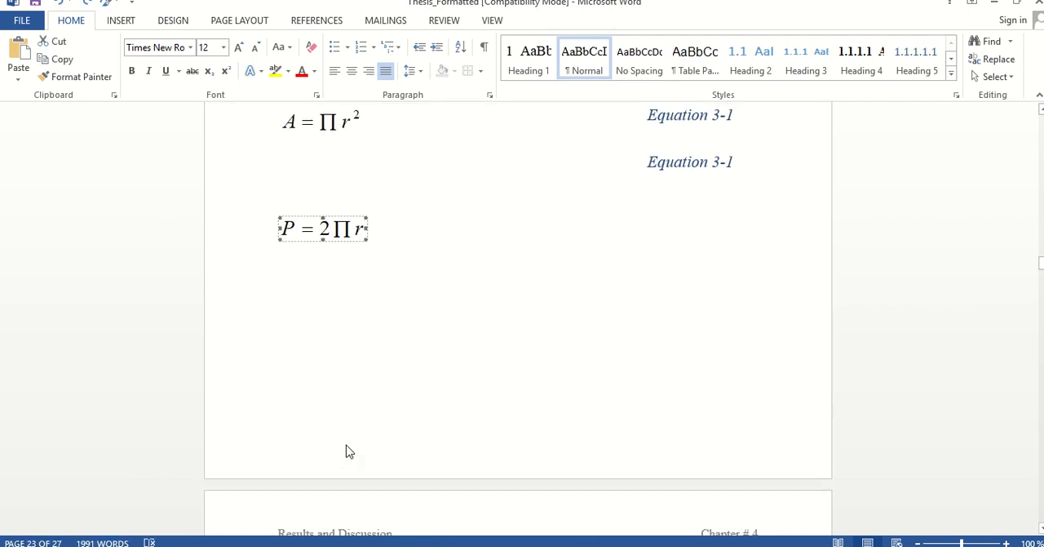
{"action": "left_click", "coordinate": [310, 175]}
{"action": "key", "text": "ctrl+v"}
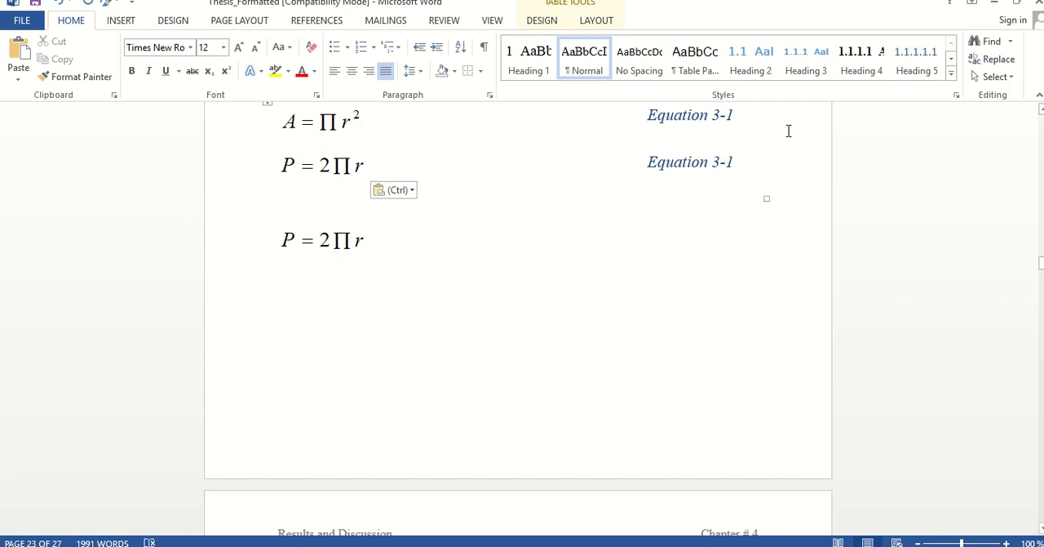
Update the automatic number field in the caption beside the table's P = 2Πr equation
{"action": "double_click", "coordinate": [730, 162]}
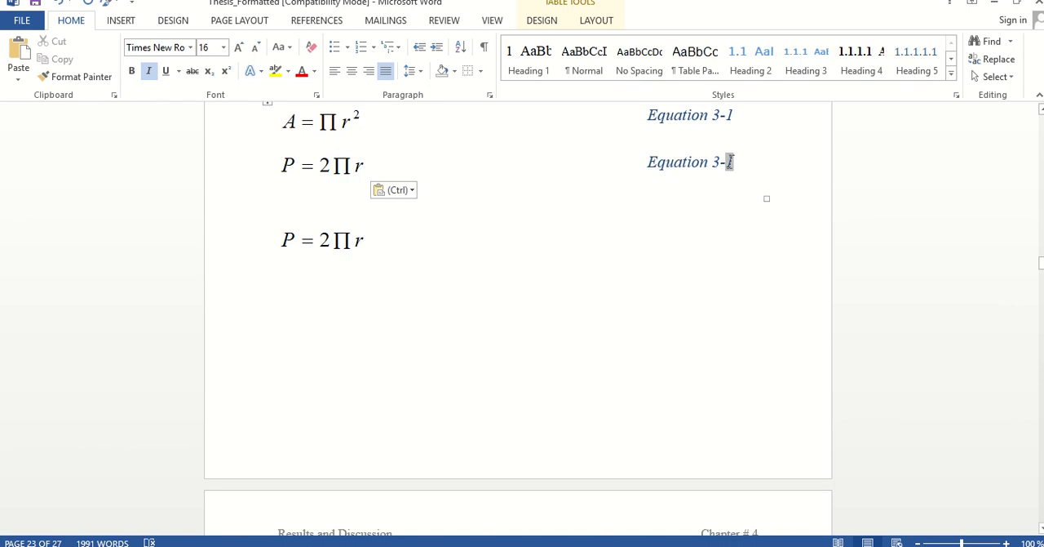
{"action": "right_click", "coordinate": [730, 163]}
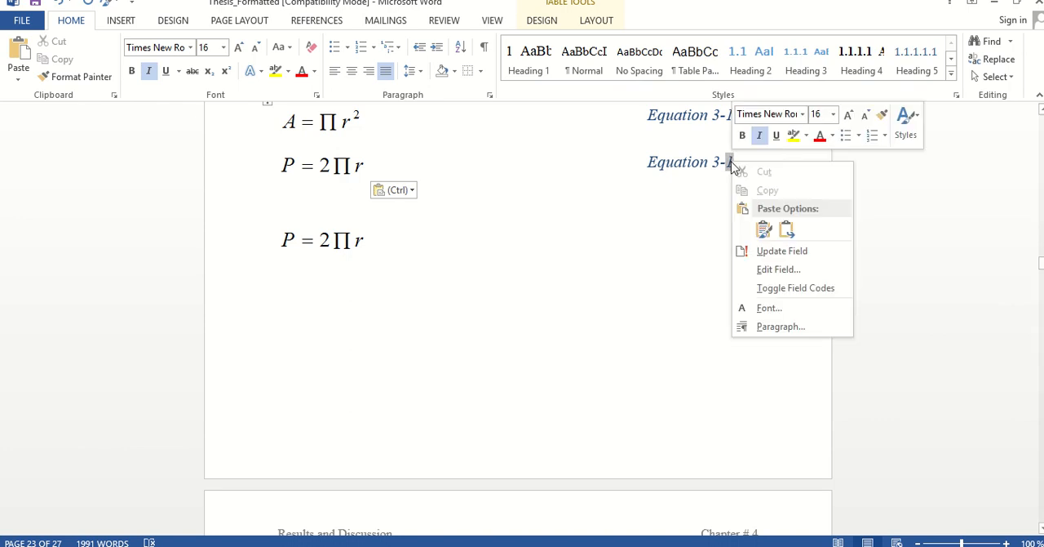
{"action": "left_click", "coordinate": [781, 251]}
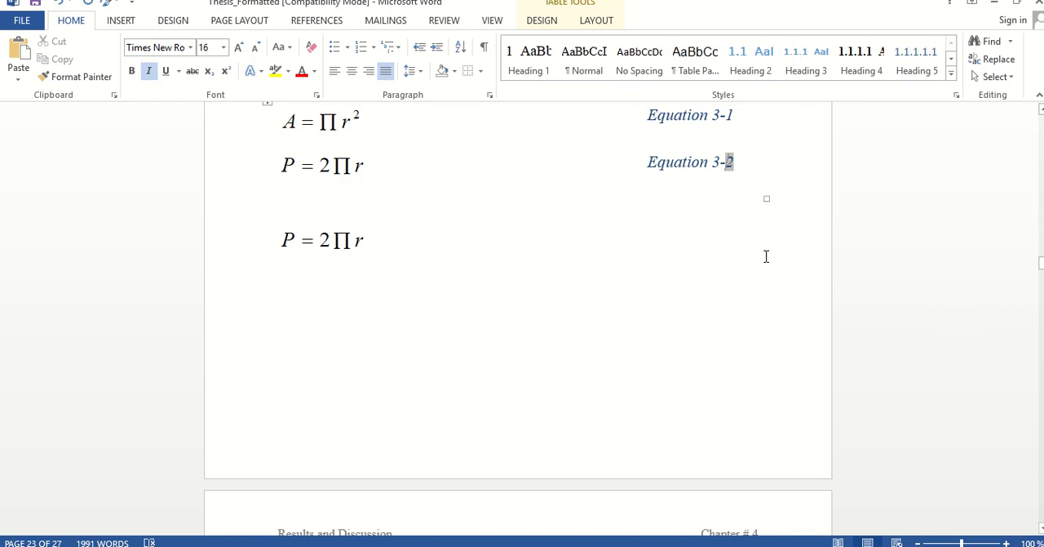
Add an empty row below the table's P = 2Πr row and insert a blank line above the table
{"action": "left_click", "coordinate": [777, 181]}
{"action": "key", "text": "Return"}
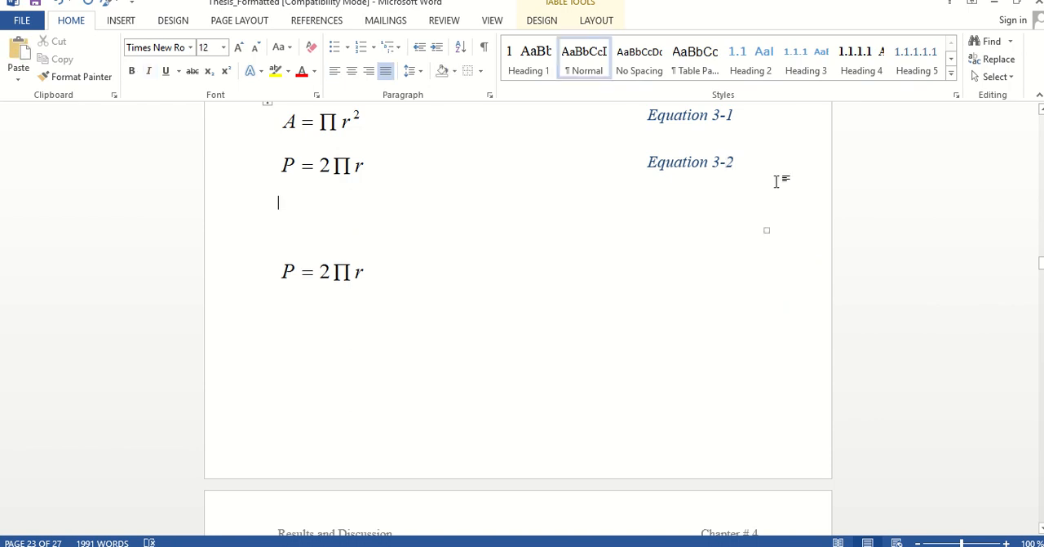
{"action": "left_click", "coordinate": [289, 167]}
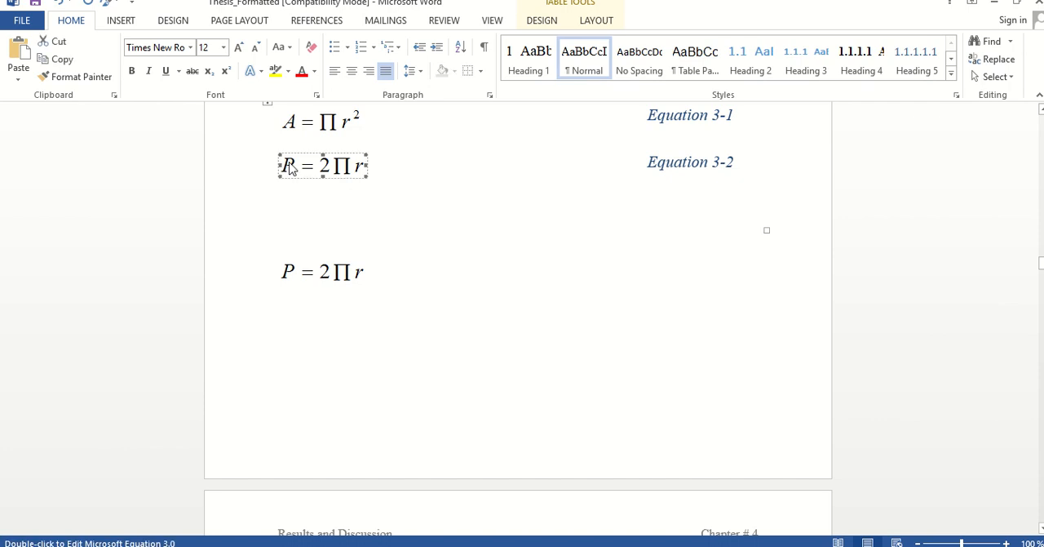
{"action": "left_click", "coordinate": [267, 104]}
{"action": "left_click", "coordinate": [290, 140]}
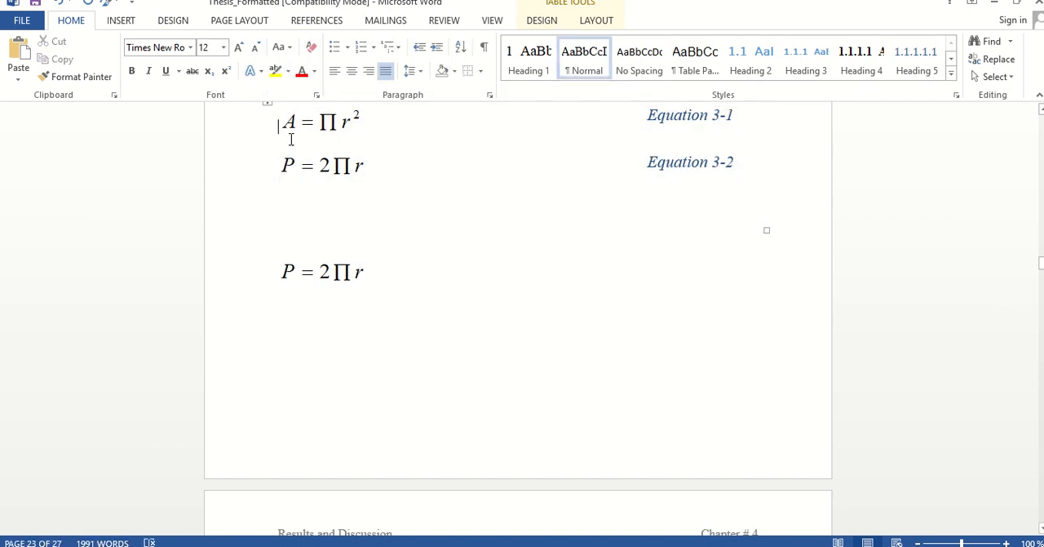
{"action": "key", "text": "Return"}
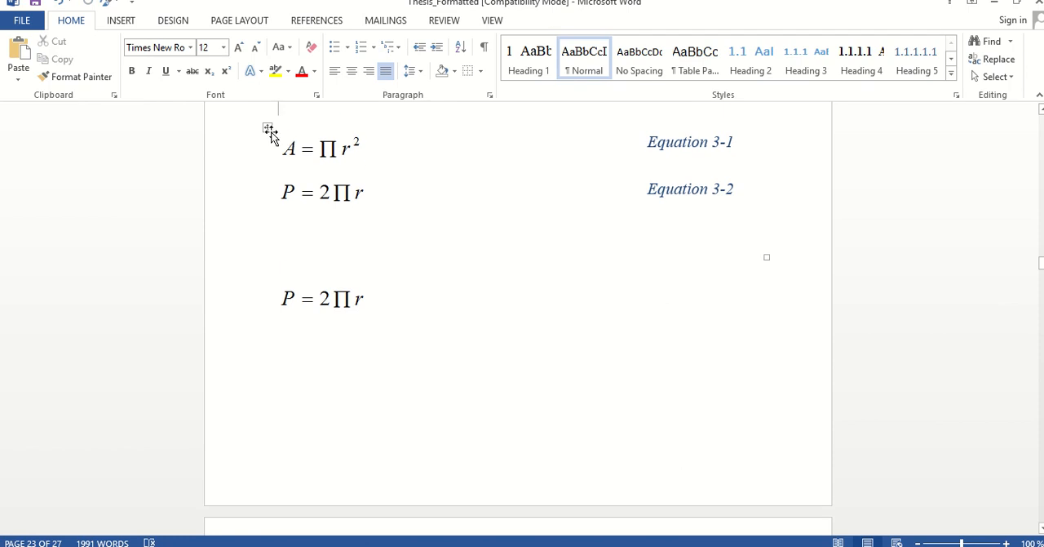
Add an extra line in the table row that holds the P = 2Πr equation and its caption
{"action": "left_click", "coordinate": [267, 127]}
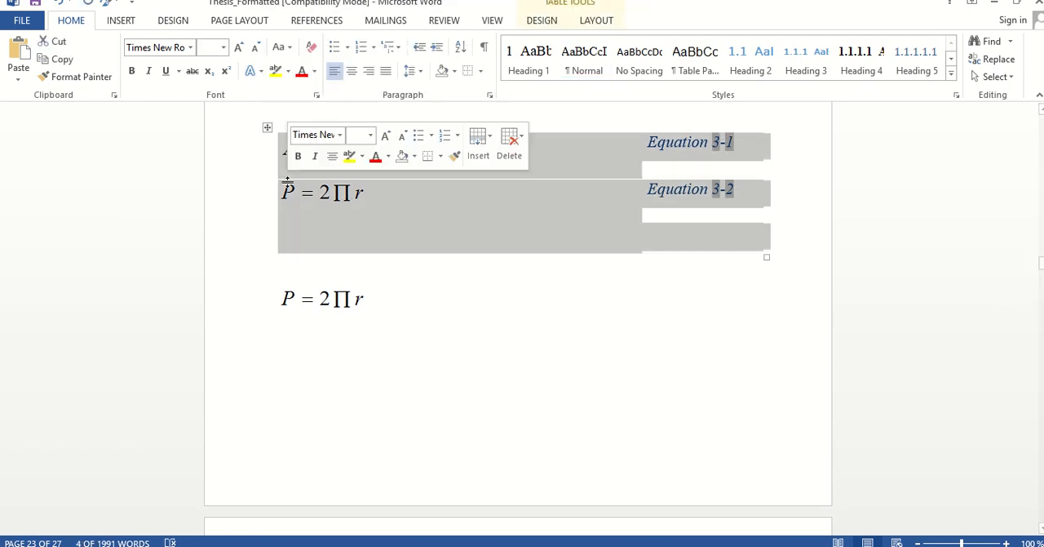
{"action": "left_click", "coordinate": [802, 148]}
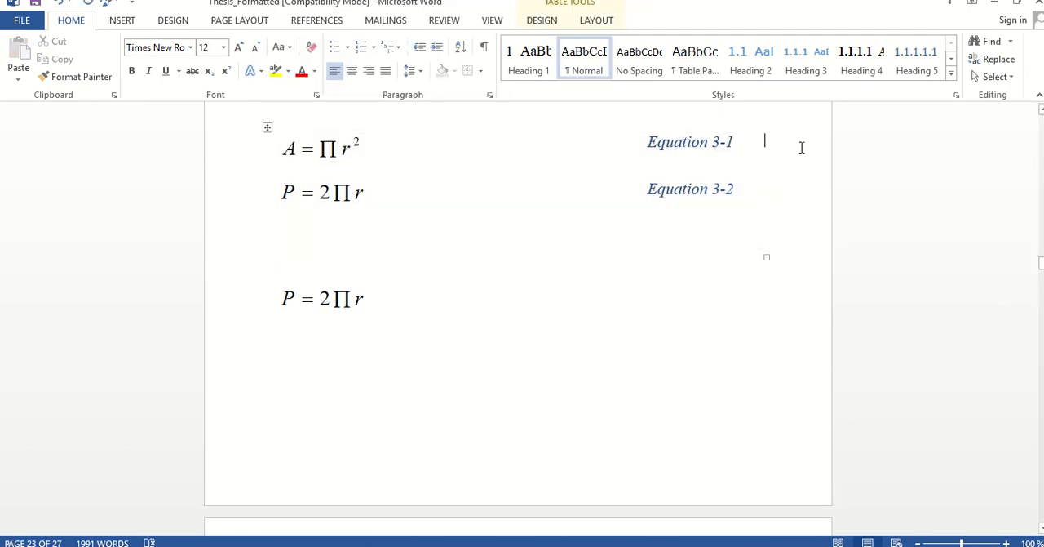
{"action": "key", "text": "Down"}
{"action": "key", "text": "Return"}
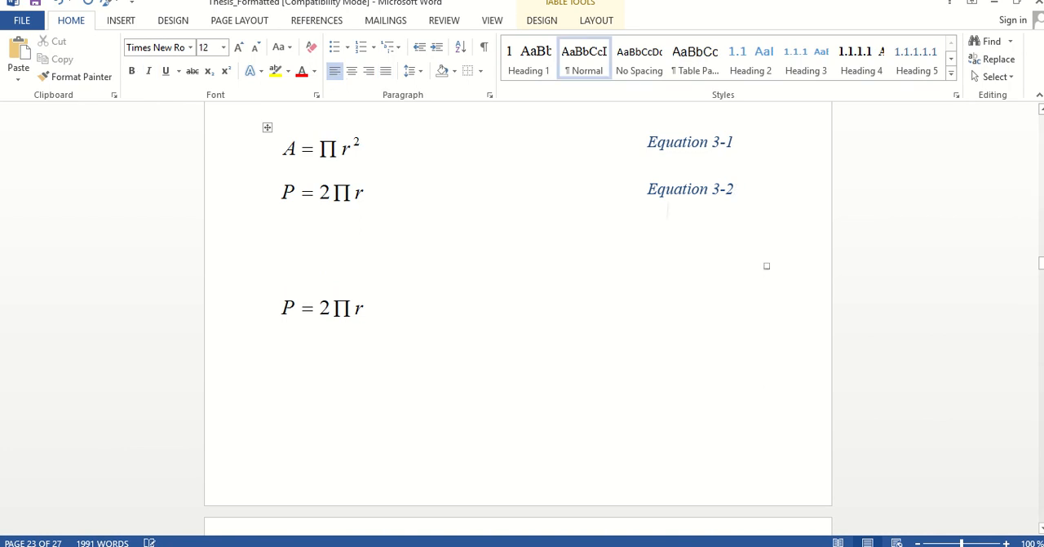
Copy the whole equation table and paste it on the blank line between the table and the standalone P = 2Πr equation
{"action": "left_click", "coordinate": [267, 127]}
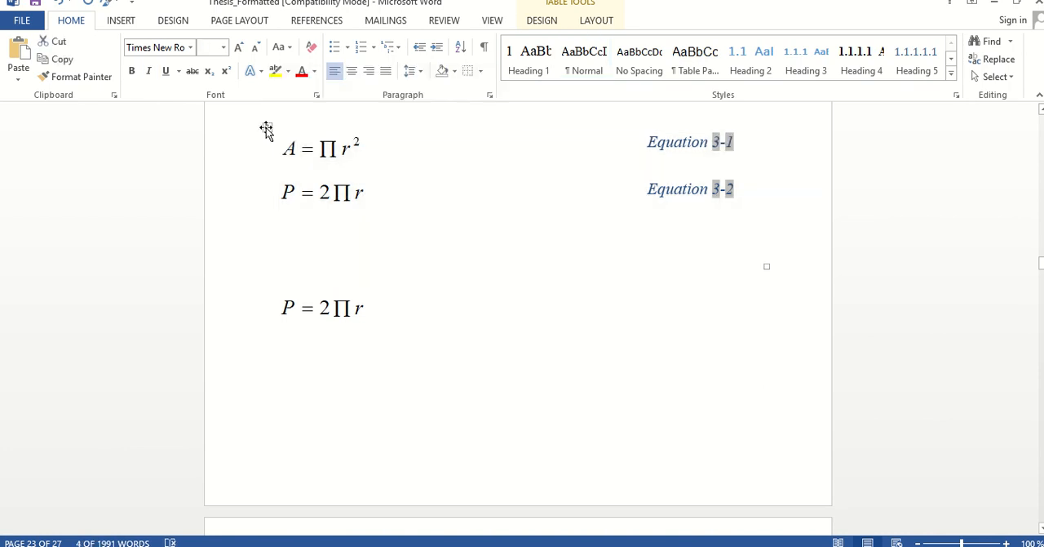
{"action": "left_click", "coordinate": [309, 256]}
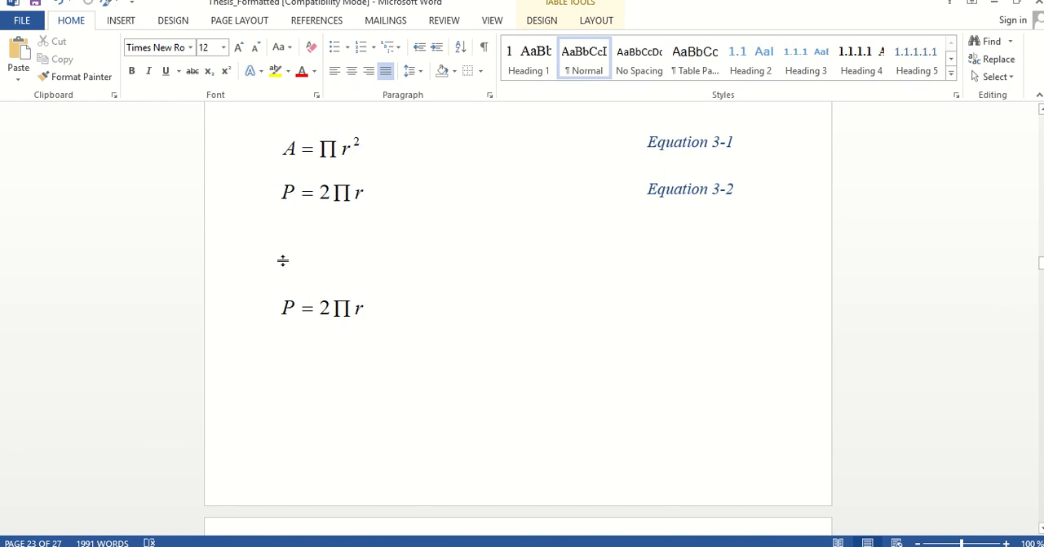
{"action": "left_click", "coordinate": [286, 273]}
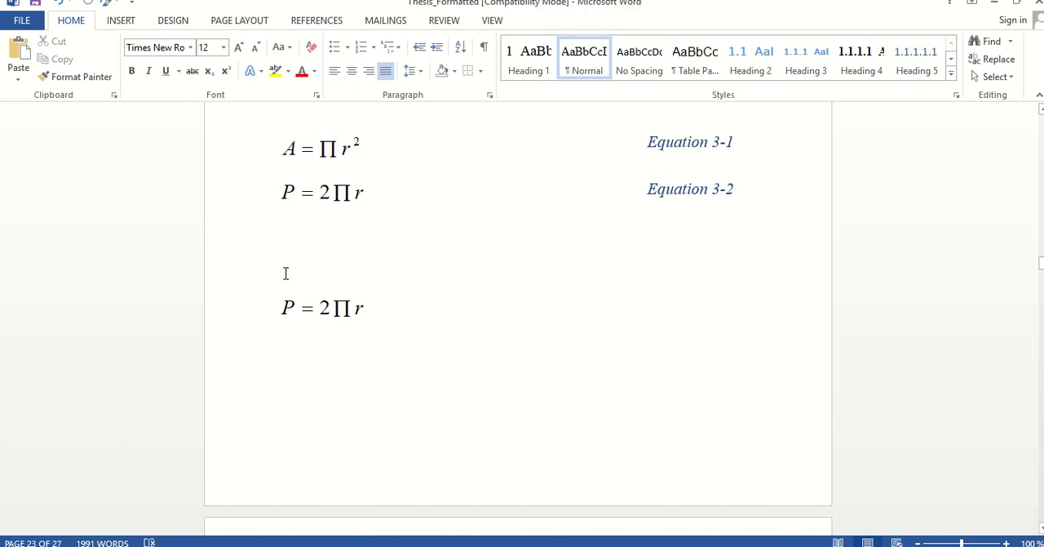
{"action": "left_click", "coordinate": [298, 337]}
{"action": "key", "text": "ctrl+v"}
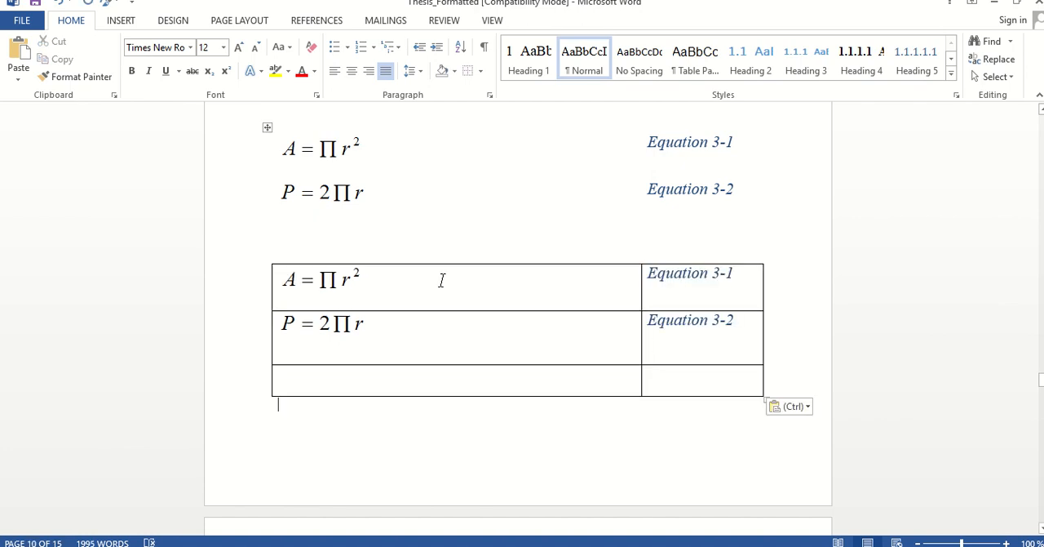
Edit the first equation in the pasted table, removing the Π so it reads A = r²
{"action": "left_click", "coordinate": [341, 293]}
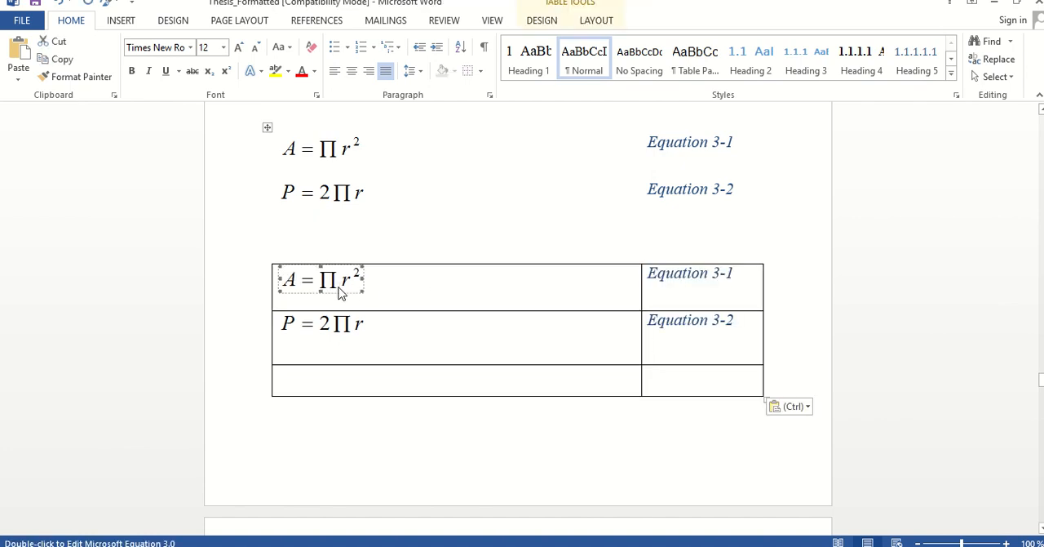
{"action": "double_click", "coordinate": [341, 294]}
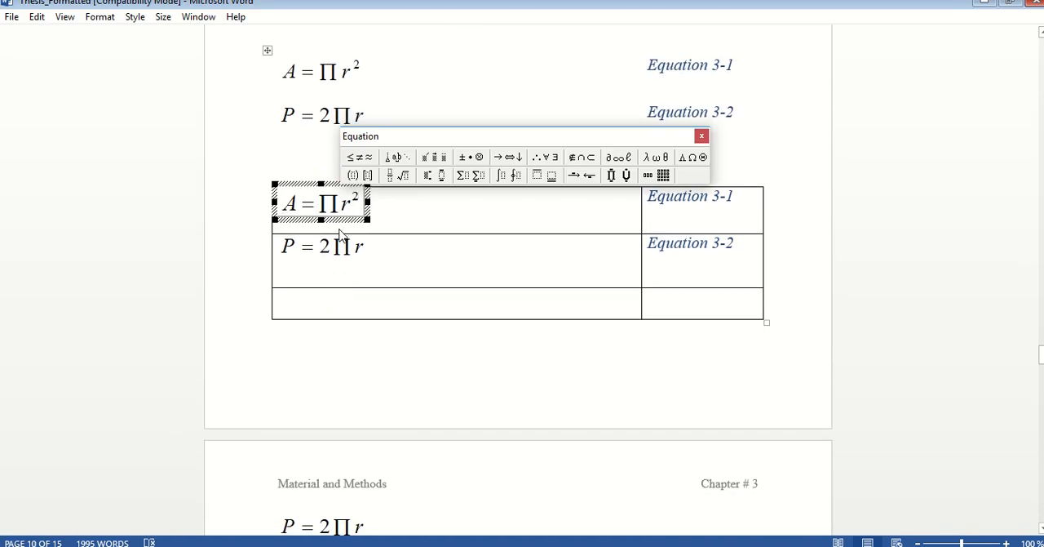
{"action": "left_click", "coordinate": [341, 215]}
{"action": "key", "text": "BackSpace"}
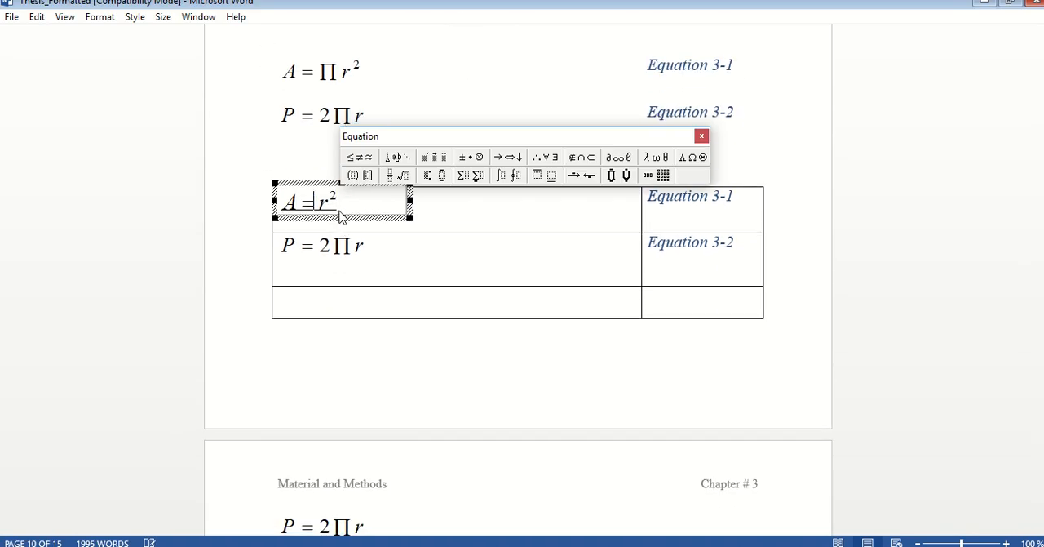
{"action": "left_click", "coordinate": [502, 394]}
Update the automatic number field in the caption beside the A = r² equation
{"action": "left_click", "coordinate": [730, 275]}
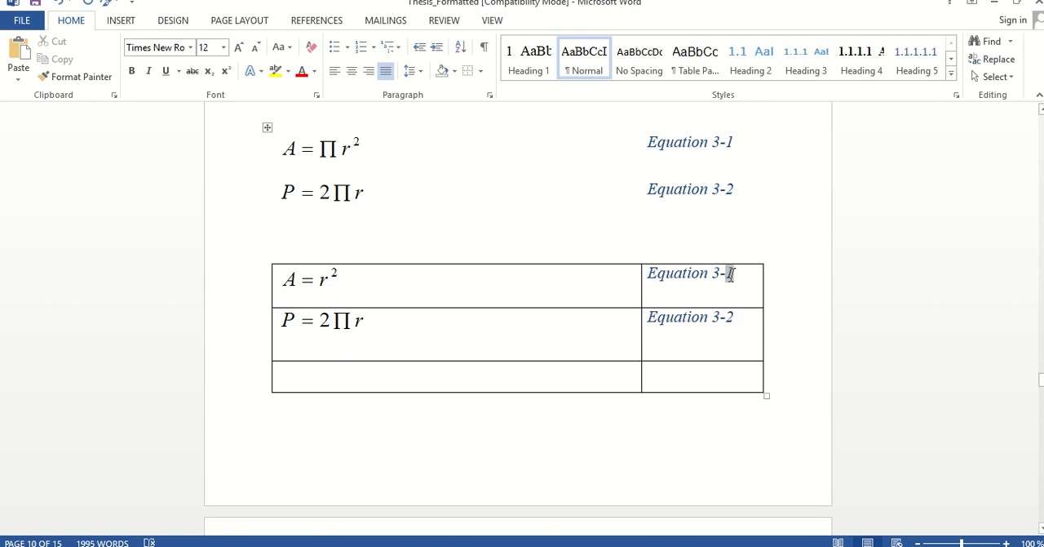
{"action": "right_click", "coordinate": [730, 275]}
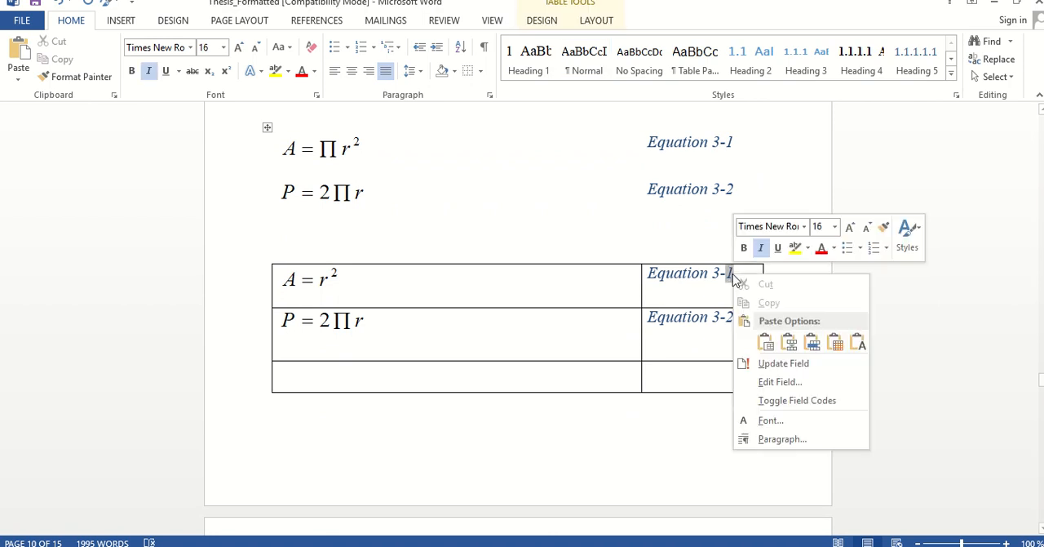
{"action": "left_click", "coordinate": [779, 363]}
Insert three blank lines below the List of Tables entries, before the section break, showing the formatting marks only while doing so
{"action": "left_click", "coordinate": [215, 376]}
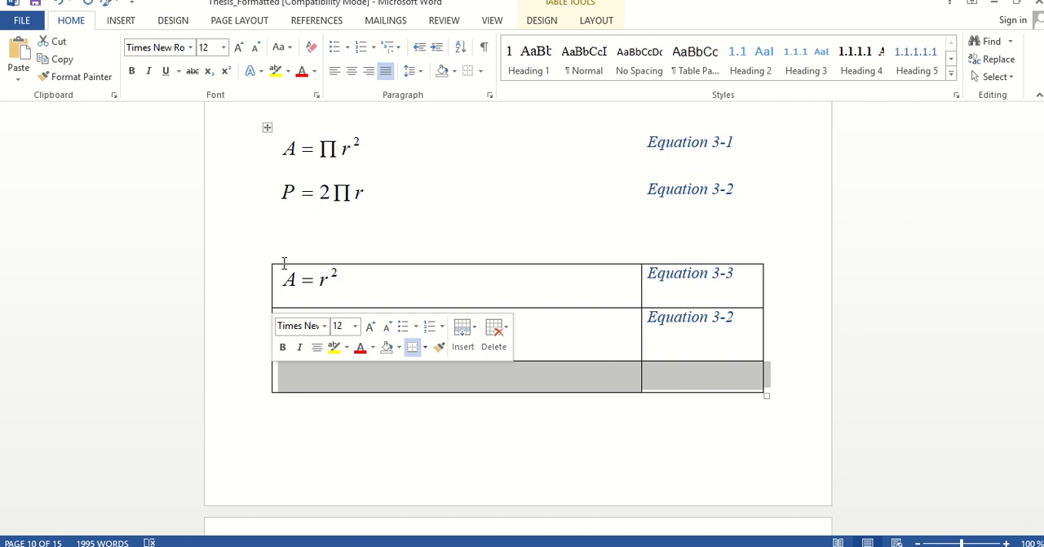
{"action": "key", "text": "Up"}
{"action": "key", "text": "Up"}
{"action": "key", "text": "Up"}
{"action": "key", "text": "Up"}
{"action": "key", "text": "Up"}
{"action": "key", "text": "Up"}
{"action": "key", "text": "Up"}
{"action": "key", "text": "Up"}
{"action": "key", "text": "Up"}
{"action": "key", "text": "Up"}
{"action": "key", "text": "Up"}
{"action": "key", "text": "Up"}
{"action": "key", "text": "Up"}
{"action": "key", "text": "Up"}
{"action": "key", "text": "Up"}
{"action": "key", "text": "Up"}
{"action": "key", "text": "Up"}
{"action": "key", "text": "Up"}
{"action": "key", "text": "Up"}
{"action": "key", "text": "Up"}
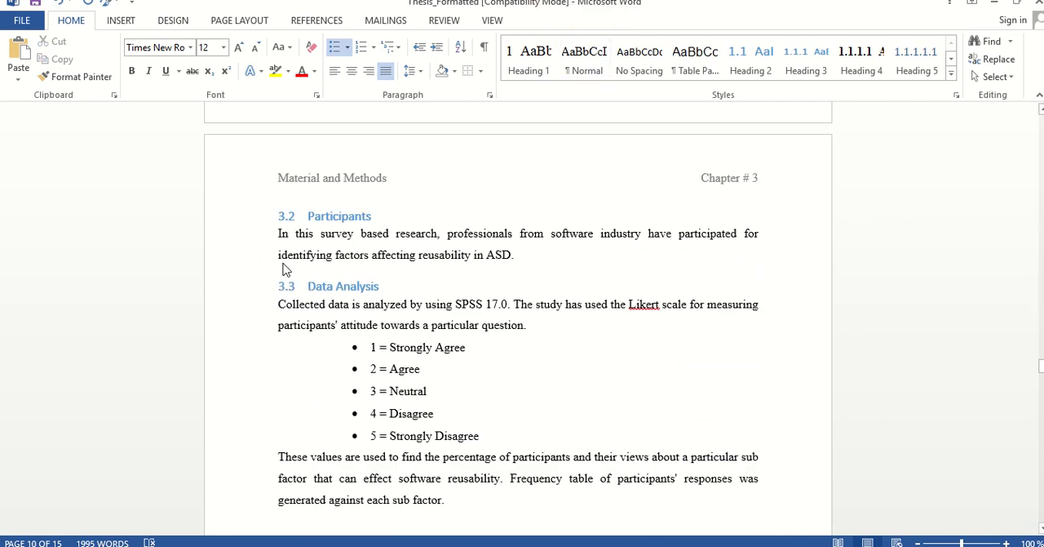
{"action": "key", "text": "Up"}
{"action": "key", "text": "Up"}
{"action": "key", "text": "Up"}
{"action": "key", "text": "Up"}
{"action": "key", "text": "Up"}
{"action": "key", "text": "Up"}
{"action": "key", "text": "Up"}
{"action": "key", "text": "Up"}
{"action": "key", "text": "Up"}
{"action": "key", "text": "Up"}
{"action": "key", "text": "Up"}
{"action": "key", "text": "Up"}
{"action": "key", "text": "Up"}
{"action": "key", "text": "Up"}
{"action": "key", "text": "Up"}
{"action": "key", "text": "Up"}
{"action": "key", "text": "Up"}
{"action": "key", "text": "Up"}
{"action": "key", "text": "Up"}
{"action": "key", "text": "Up"}
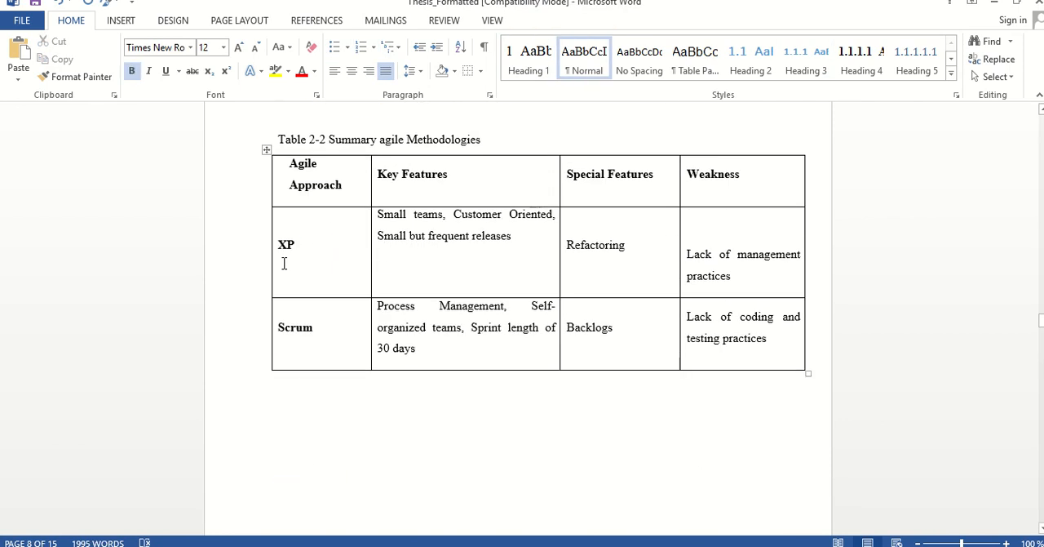
{"action": "key", "text": "ctrl+Home"}
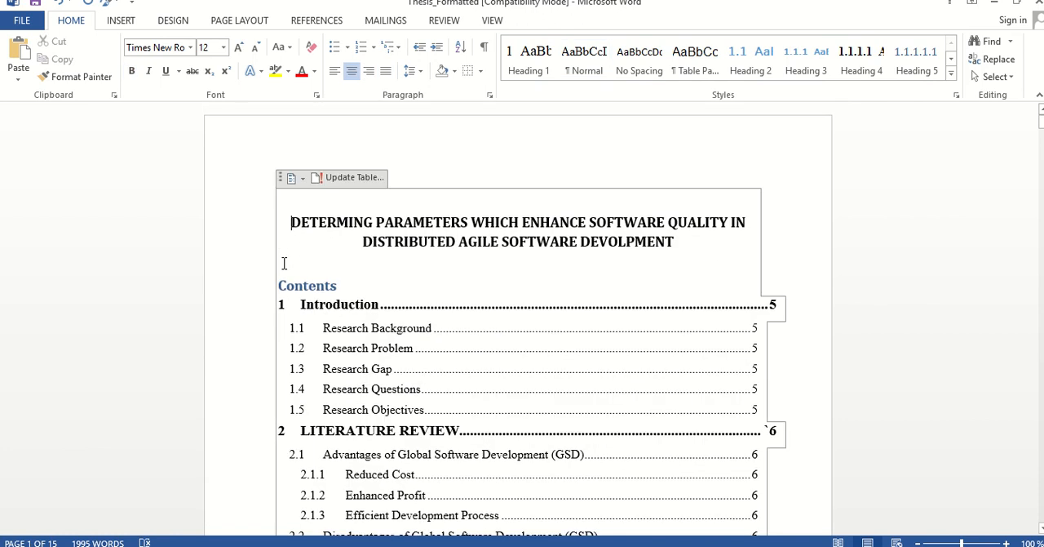
{"action": "key", "text": "Down"}
{"action": "key", "text": "Down"}
{"action": "key", "text": "Down"}
{"action": "key", "text": "Down"}
{"action": "key", "text": "Down"}
{"action": "key", "text": "Down"}
{"action": "key", "text": "Down"}
{"action": "key", "text": "Down"}
{"action": "key", "text": "Down"}
{"action": "key", "text": "Down"}
{"action": "key", "text": "Down"}
{"action": "key", "text": "Down"}
{"action": "key", "text": "Down"}
{"action": "key", "text": "Down"}
{"action": "key", "text": "Down"}
{"action": "key", "text": "Down"}
{"action": "key", "text": "Down"}
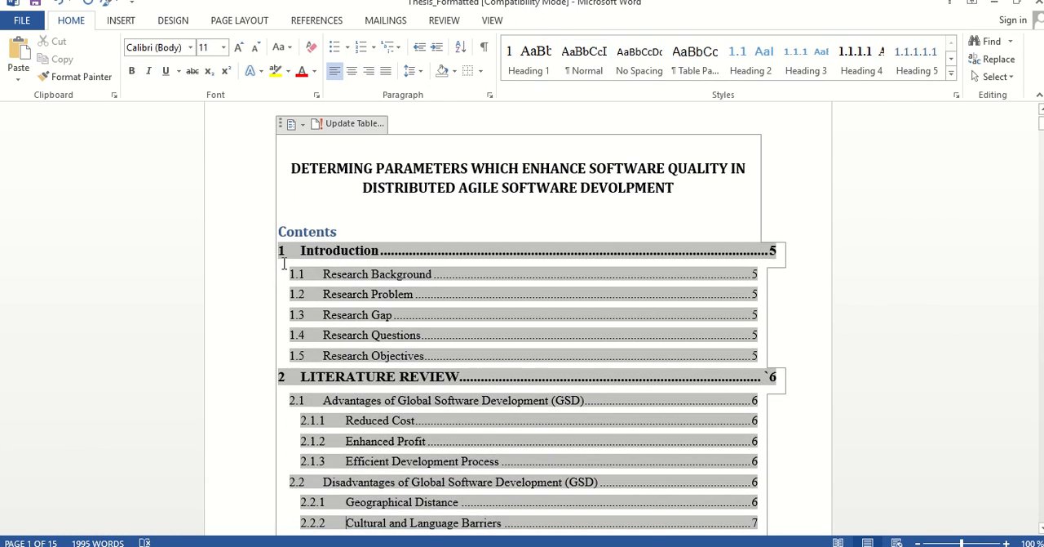
{"action": "key", "text": "Down"}
{"action": "key", "text": "Down"}
{"action": "key", "text": "Down"}
{"action": "key", "text": "Down"}
{"action": "key", "text": "Down"}
{"action": "key", "text": "Down"}
{"action": "key", "text": "Down"}
{"action": "key", "text": "Down"}
{"action": "key", "text": "Down"}
{"action": "key", "text": "Down"}
{"action": "key", "text": "Down"}
{"action": "key", "text": "Down"}
{"action": "key", "text": "Down"}
{"action": "key", "text": "Down"}
{"action": "key", "text": "Down"}
{"action": "key", "text": "Down"}
{"action": "key", "text": "Down"}
{"action": "key", "text": "Down"}
{"action": "key", "text": "Down"}
{"action": "key", "text": "Down"}
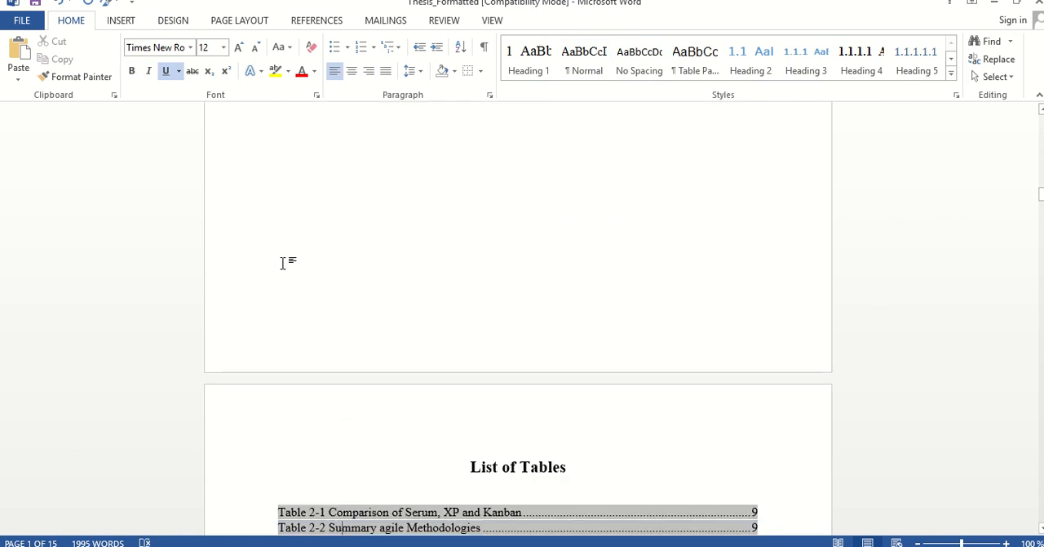
{"action": "key", "text": "Down"}
{"action": "key", "text": "Down"}
{"action": "key", "text": "Down"}
{"action": "key", "text": "Down"}
{"action": "key", "text": "Down"}
{"action": "key", "text": "Down"}
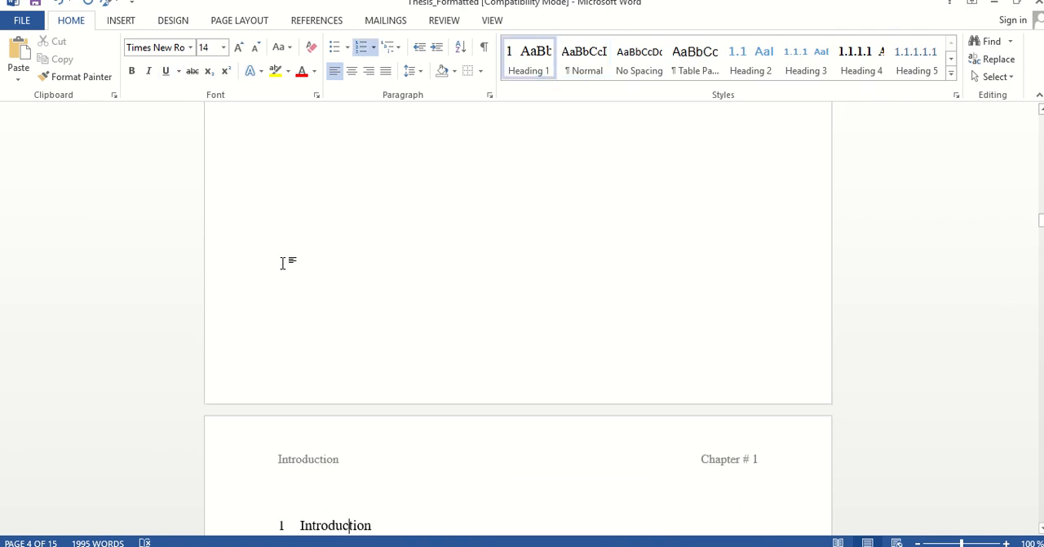
{"action": "key", "text": "Up"}
{"action": "key", "text": "Up"}
{"action": "key", "text": "Up"}
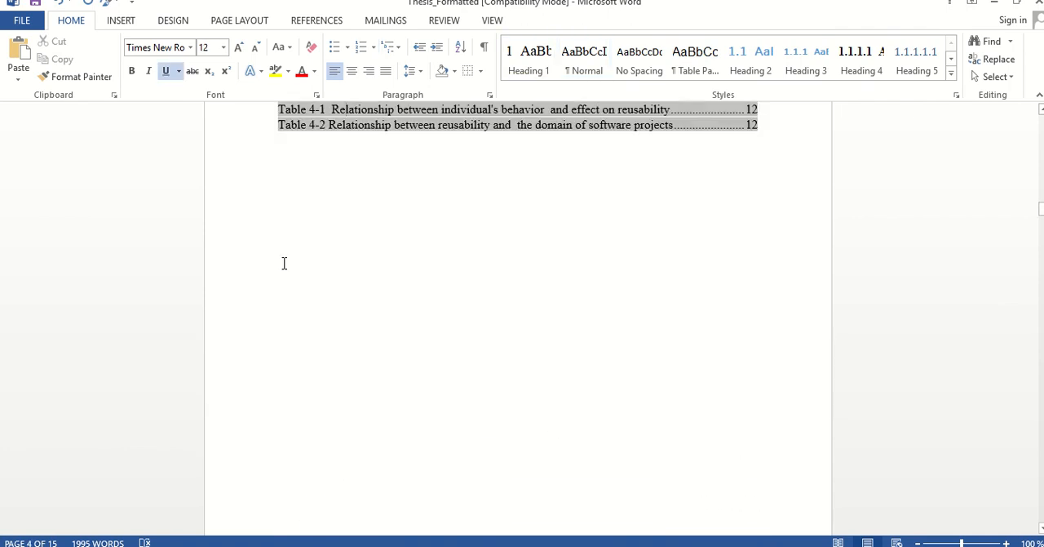
{"action": "key", "text": "Down"}
{"action": "key", "text": "Down"}
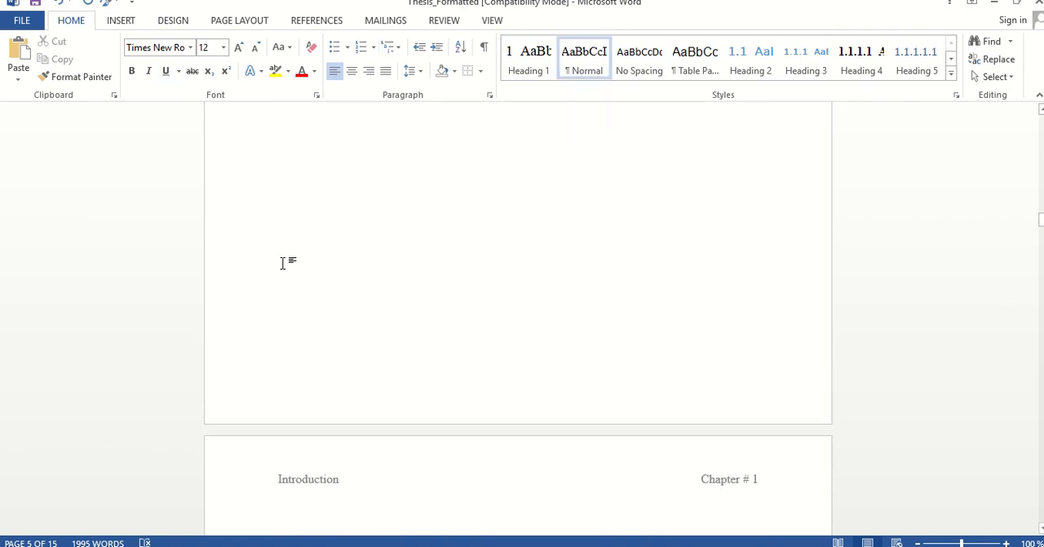
{"action": "scroll", "coordinate": [321, 305], "scroll_direction": "up", "scroll_amount": 5}
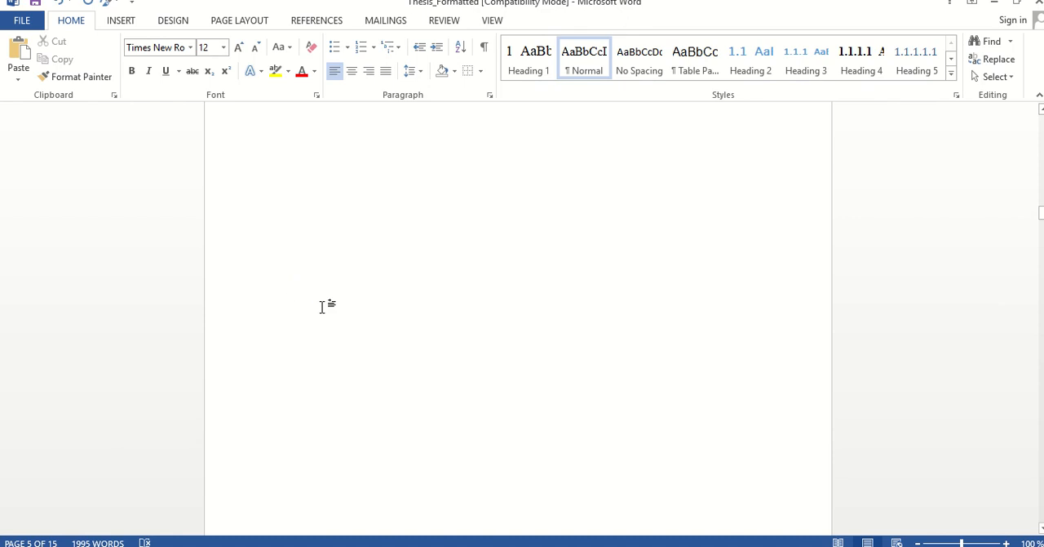
{"action": "left_click", "coordinate": [484, 49]}
{"action": "key", "text": "Return"}
{"action": "key", "text": "Return"}
{"action": "key", "text": "Return"}
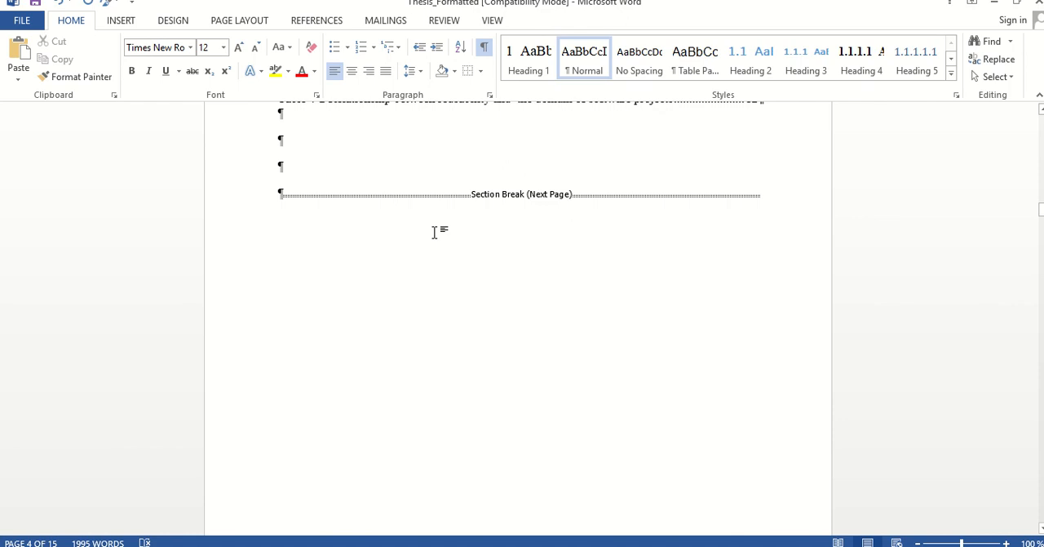
{"action": "left_click", "coordinate": [480, 54]}
Enter the title "List of Equations" in the blank space below the List of Tables entries
{"action": "type", "text": "Li"}
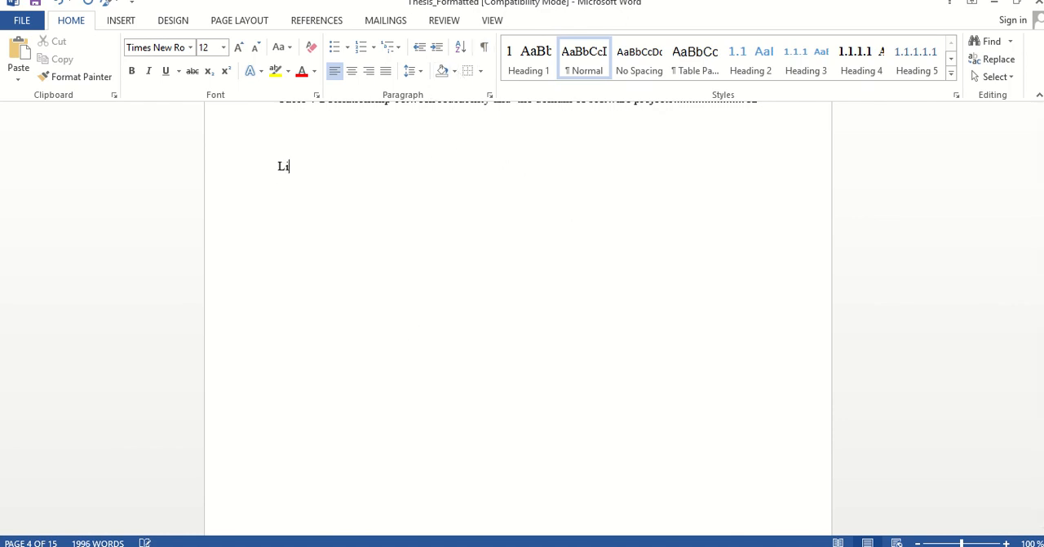
{"action": "type", "text": "st of Equations"}
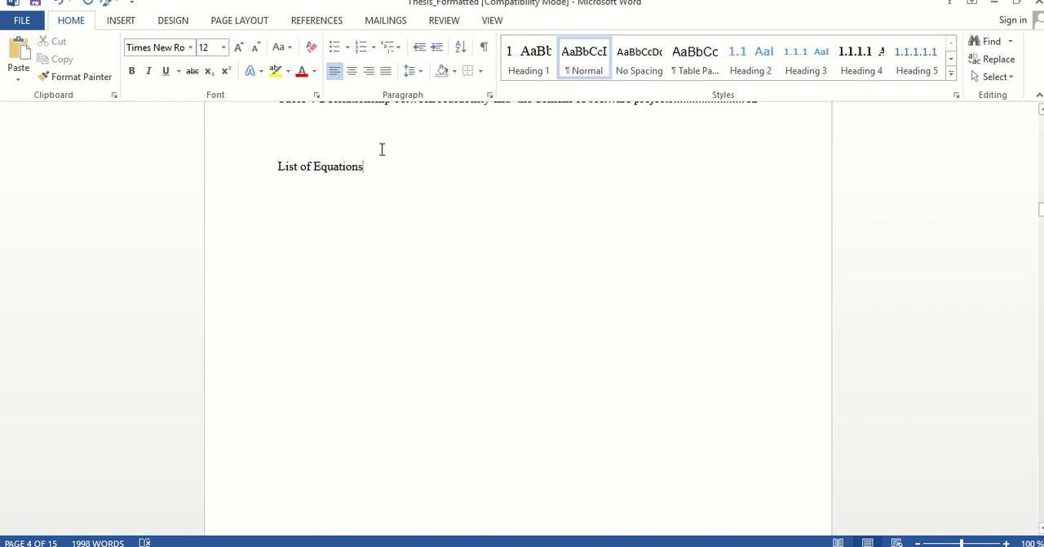
Center the "List of Equations" title and enlarge its font size to 20
{"action": "triple_click", "coordinate": [341, 168]}
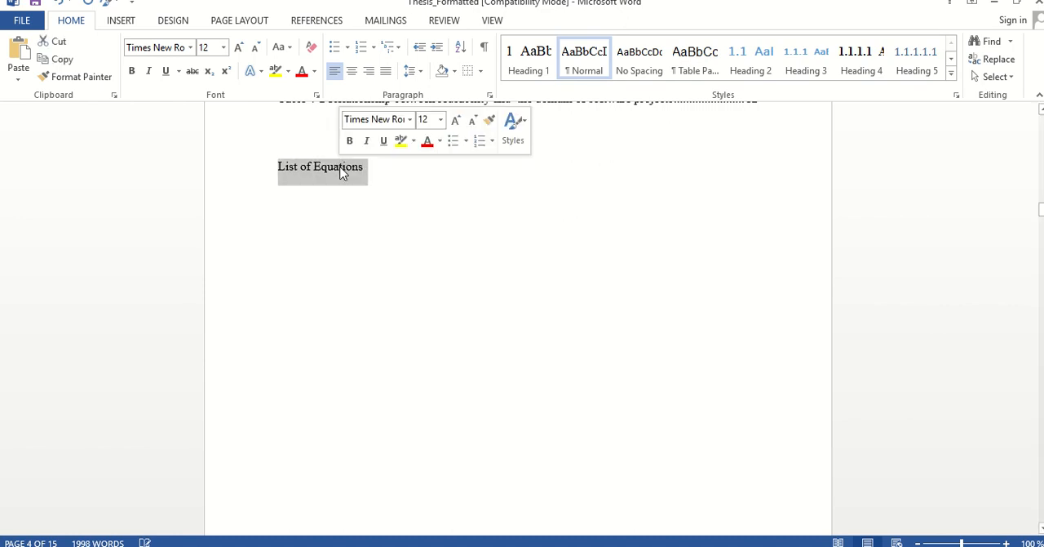
{"action": "left_click", "coordinate": [352, 72]}
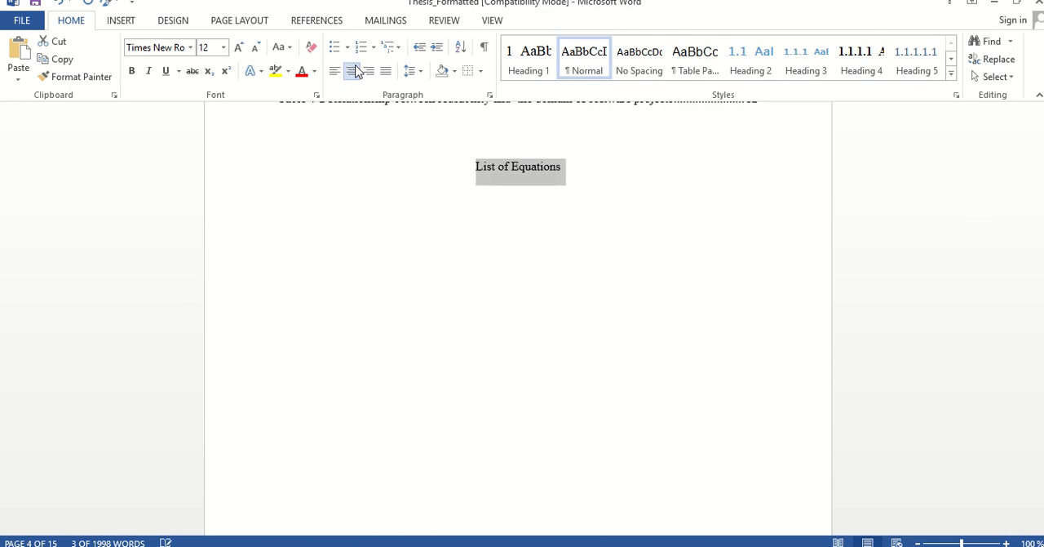
{"action": "left_click", "coordinate": [239, 47]}
{"action": "left_click", "coordinate": [238, 48]}
{"action": "left_click", "coordinate": [238, 47]}
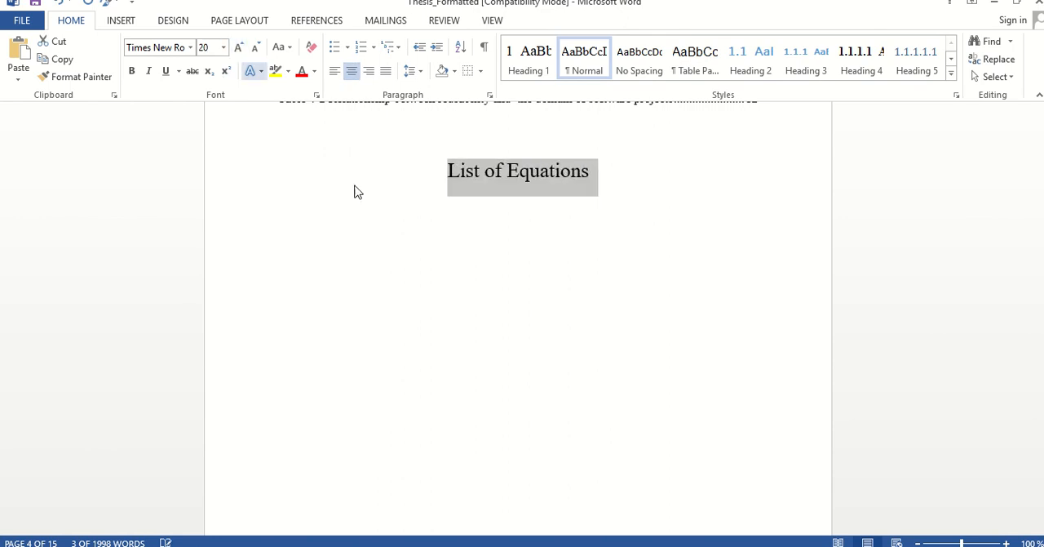
Insert a table of figures for the Equation caption label below the "List of Equations" title, with dotted leaders and right-aligned page numbers
{"action": "left_click", "coordinate": [506, 369]}
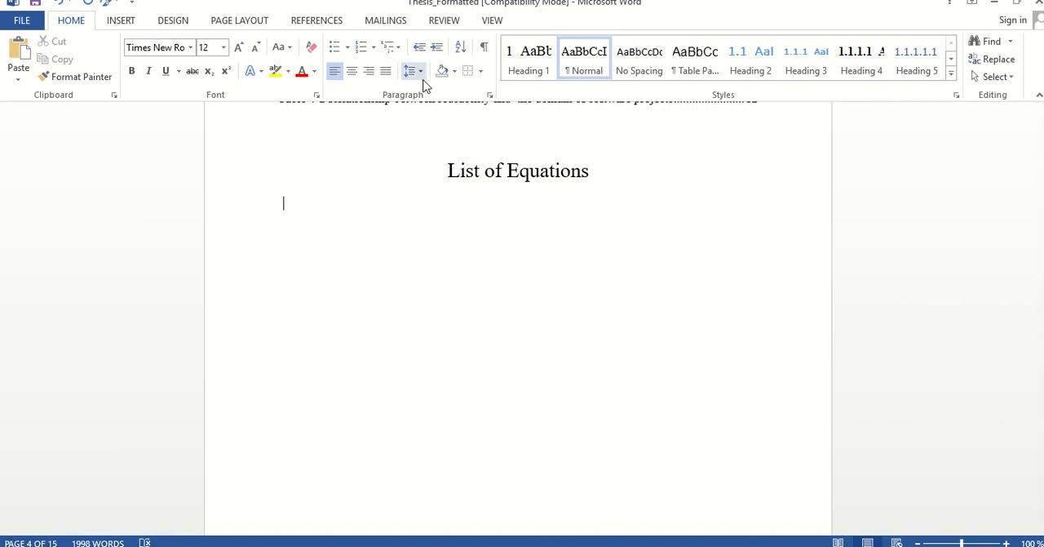
{"action": "left_click", "coordinate": [300, 22]}
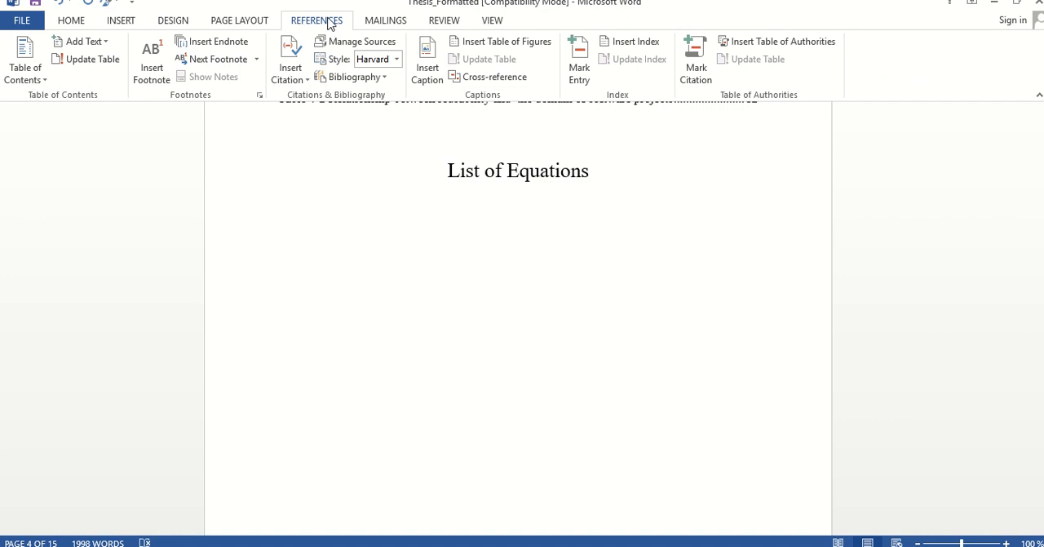
{"action": "left_click", "coordinate": [457, 48]}
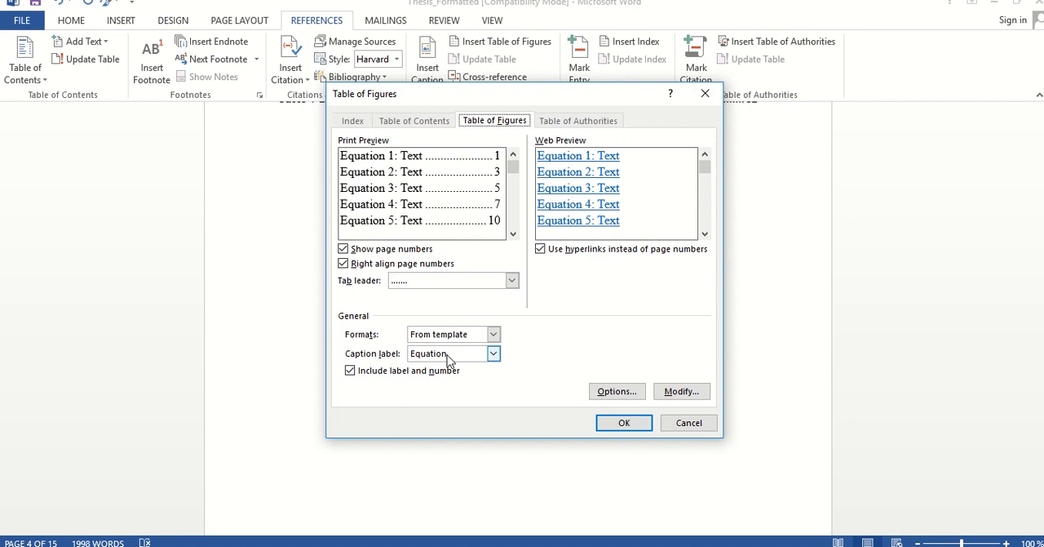
{"action": "left_click", "coordinate": [608, 422]}
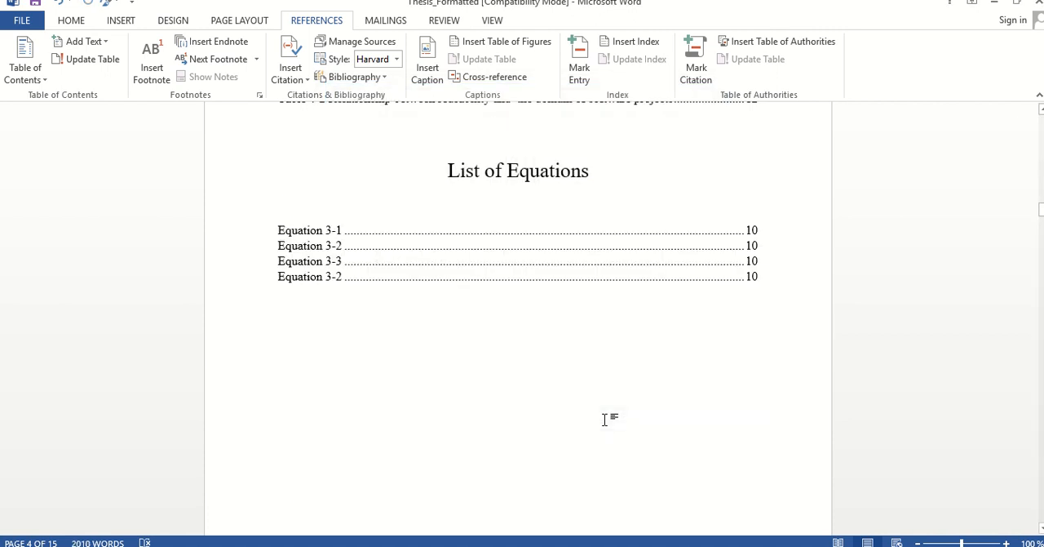
Update the field that generates the List of Equations entries
{"action": "left_click", "coordinate": [301, 234]}
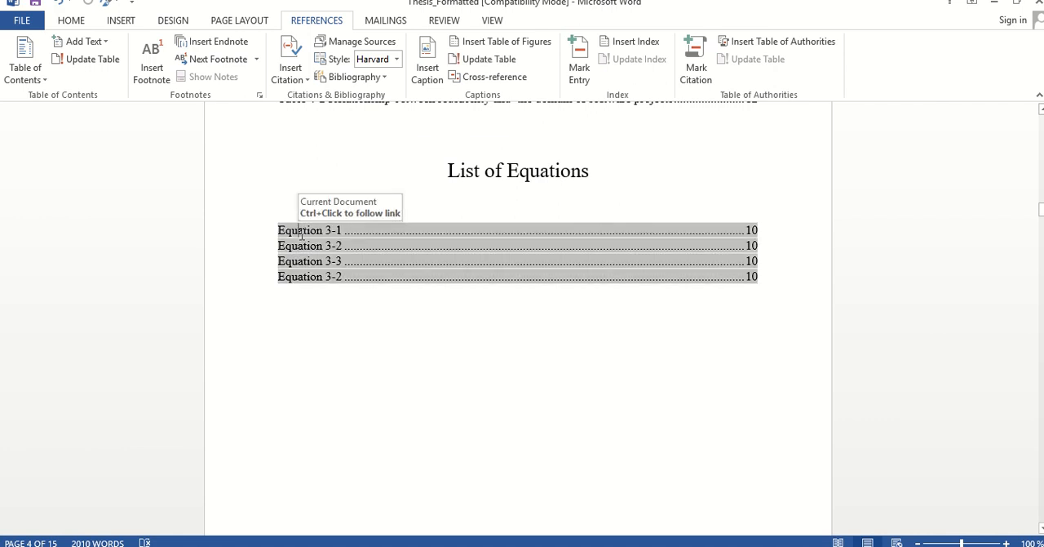
{"action": "right_click", "coordinate": [301, 235]}
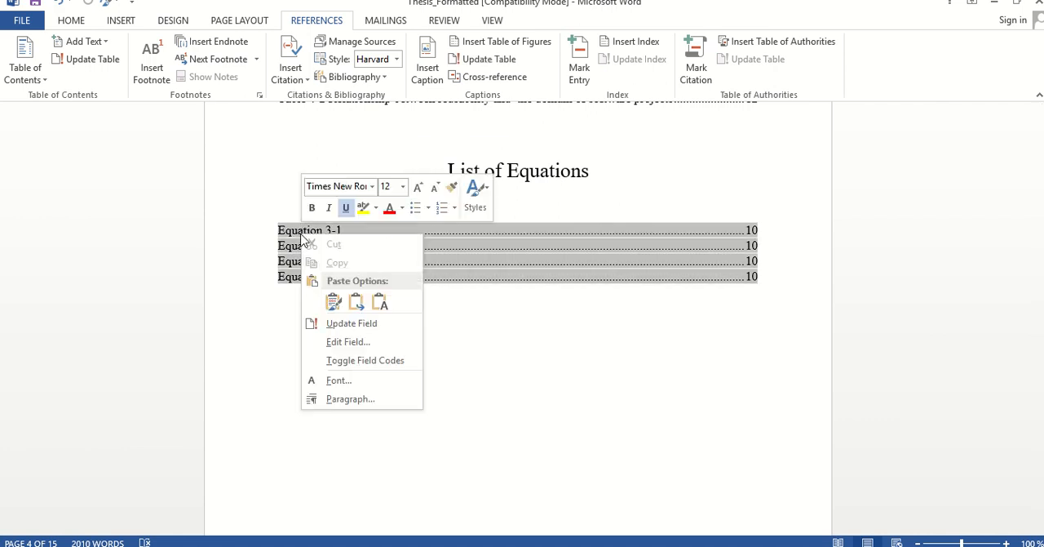
{"action": "left_click", "coordinate": [339, 324]}
{"action": "left_click", "coordinate": [527, 300]}
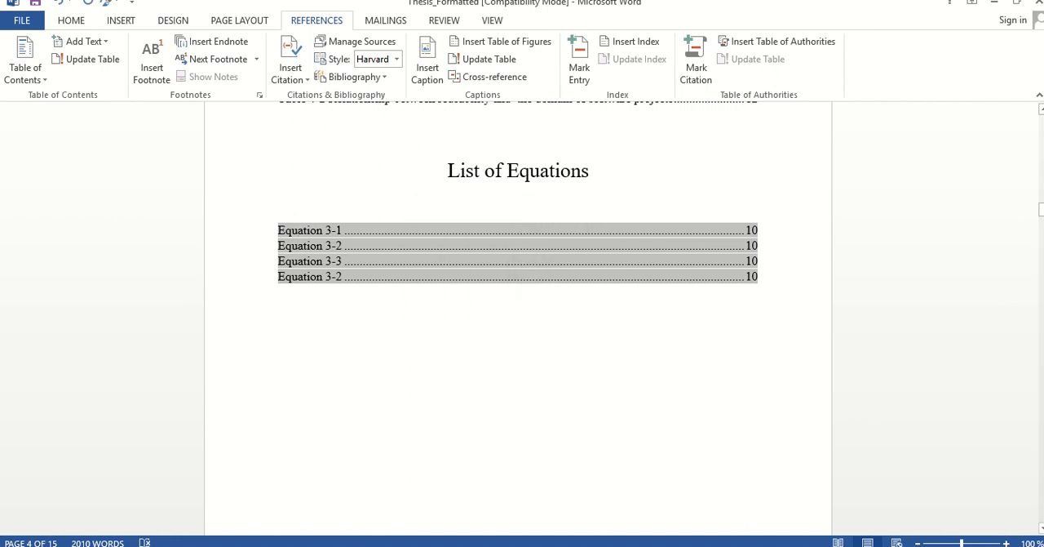
Examine the caption numbers beside the equations in both tables below the Data Analysis section of chapter 3
{"action": "left_click", "coordinate": [959, 219]}
{"action": "scroll", "coordinate": [959, 219], "scroll_direction": "down", "scroll_amount": 5}
{"action": "scroll", "coordinate": [961, 225], "scroll_direction": "down", "scroll_amount": 20}
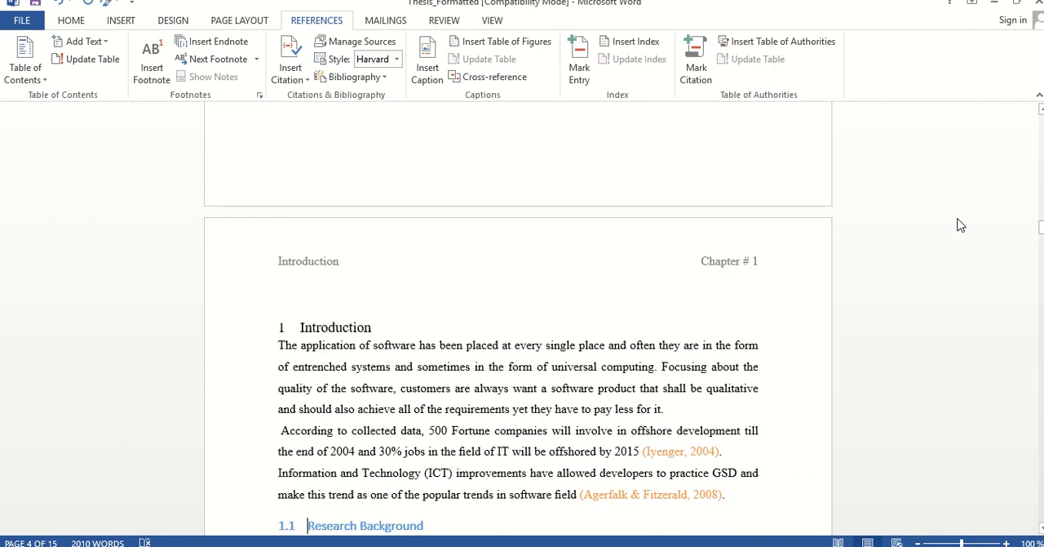
{"action": "scroll", "coordinate": [958, 219], "scroll_direction": "down", "scroll_amount": 20}
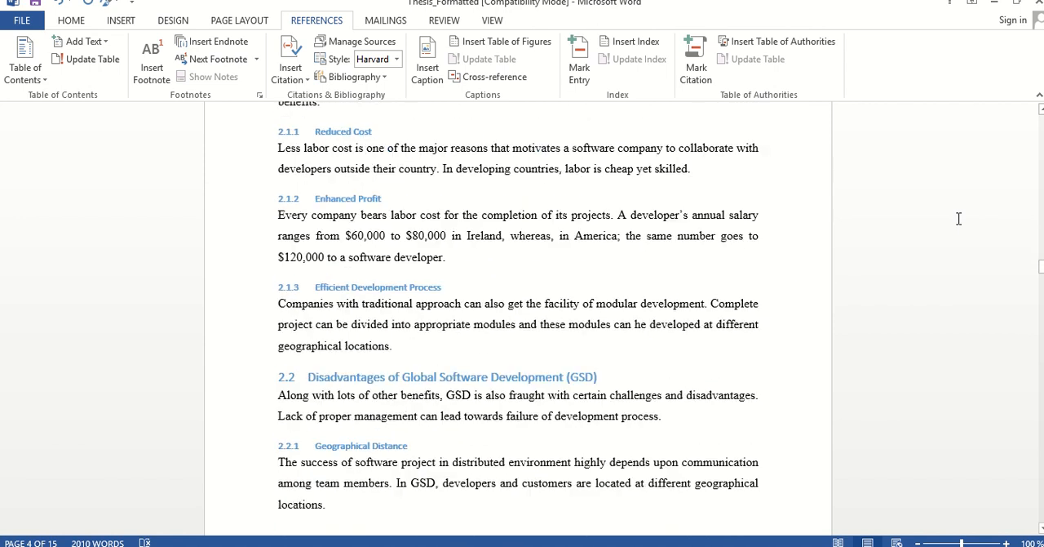
{"action": "scroll", "coordinate": [958, 219], "scroll_direction": "down", "scroll_amount": 15}
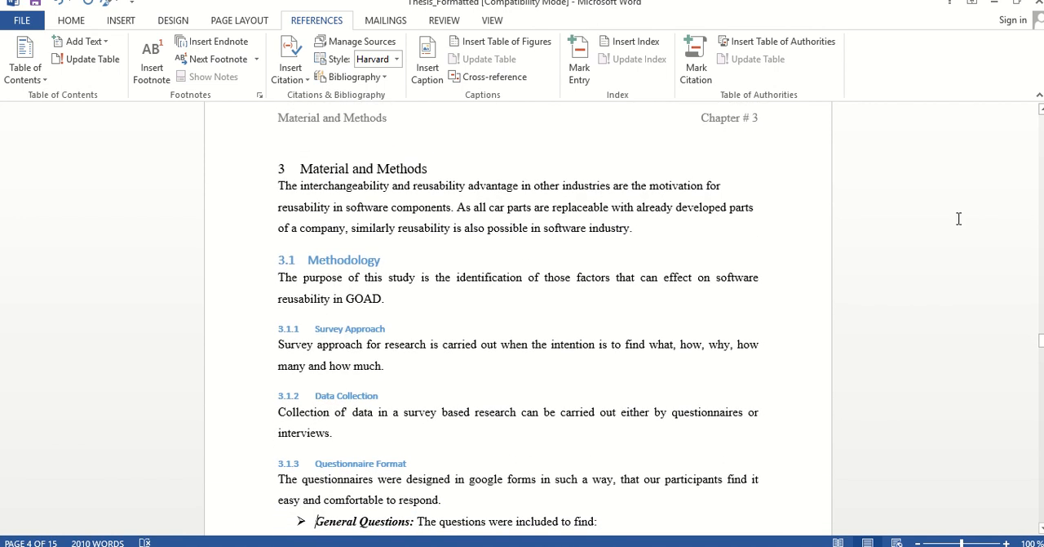
{"action": "key", "text": "Down"}
{"action": "key", "text": "Down"}
{"action": "key", "text": "Down"}
{"action": "key", "text": "Down"}
{"action": "key", "text": "Down"}
{"action": "key", "text": "Down"}
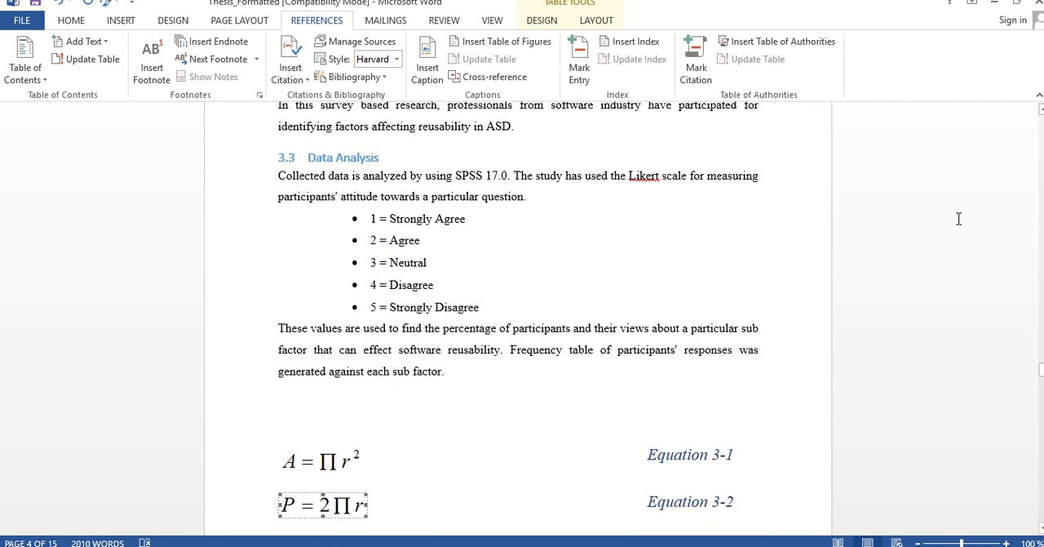
{"action": "key", "text": "Down"}
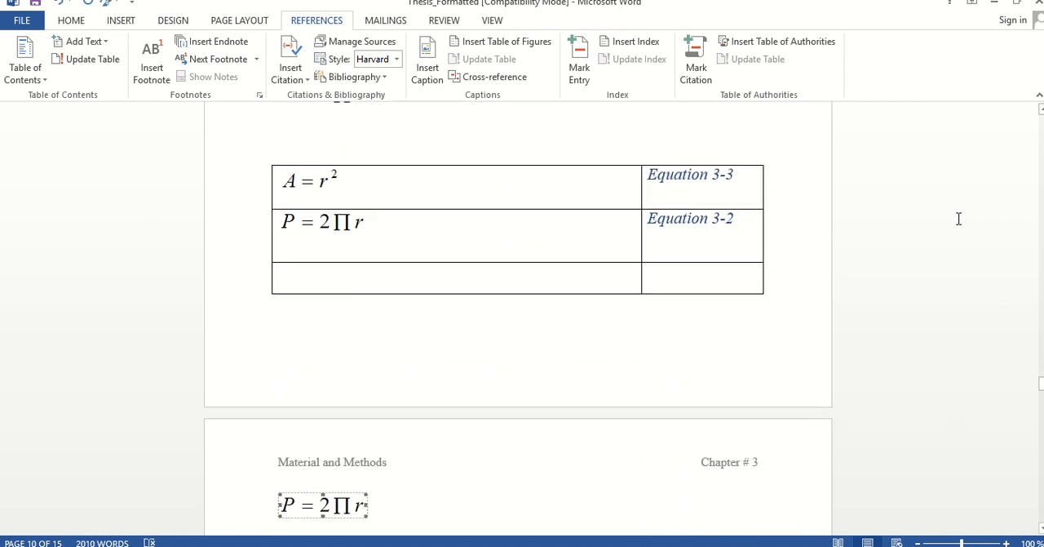
{"action": "key", "text": "Up"}
{"action": "key", "text": "Up"}
{"action": "key", "text": "Up"}
{"action": "key", "text": "Up"}
{"action": "key", "text": "Up"}
{"action": "key", "text": "Up"}
{"action": "key", "text": "Up"}
{"action": "key", "text": "Up"}
{"action": "key", "text": "Up"}
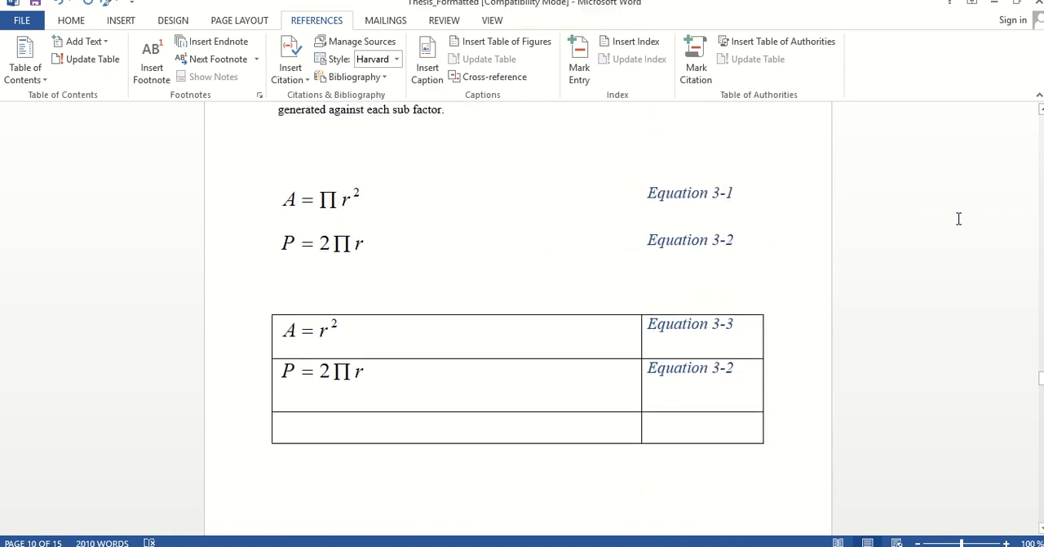
Update all fields in the whole document, refreshing page numbers only for the table of contents and the table of figures
{"action": "key", "text": "ctrl+a"}
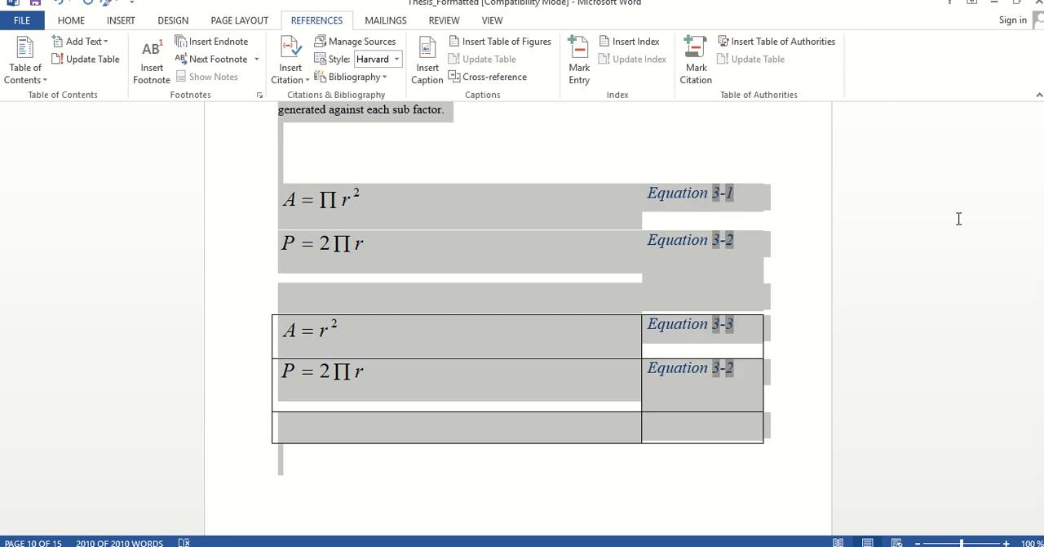
{"action": "right_click", "coordinate": [490, 266]}
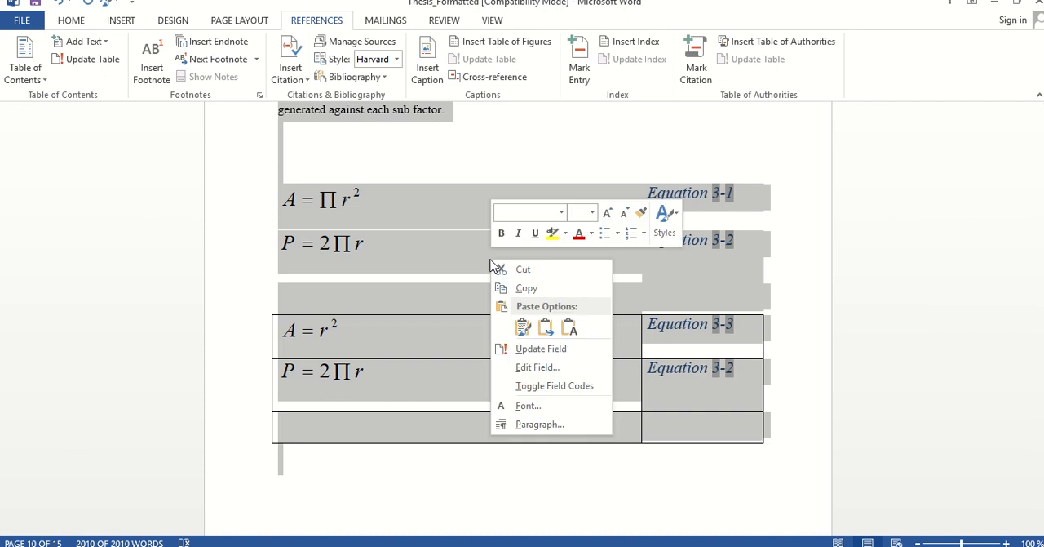
{"action": "left_click", "coordinate": [538, 348]}
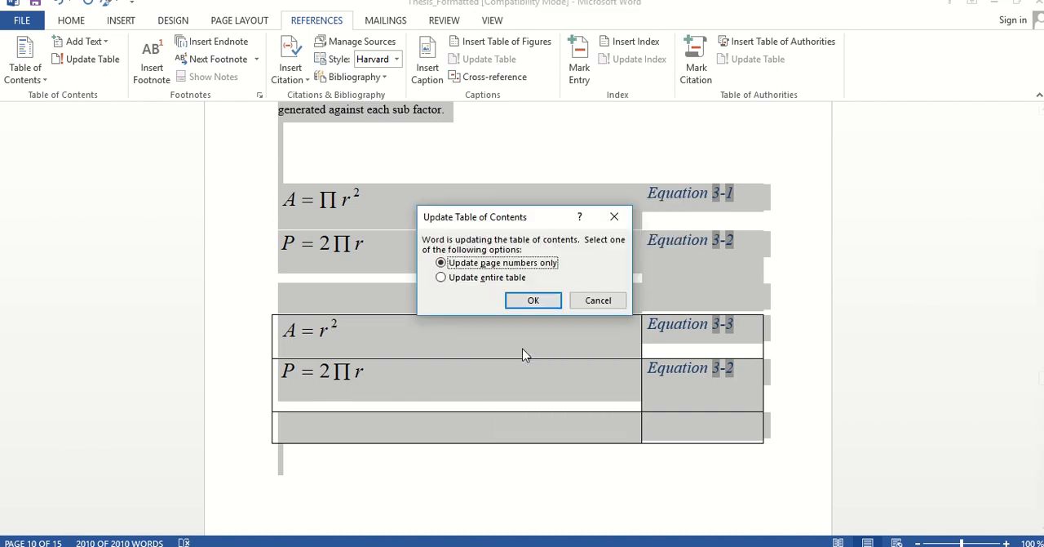
{"action": "left_click", "coordinate": [524, 305]}
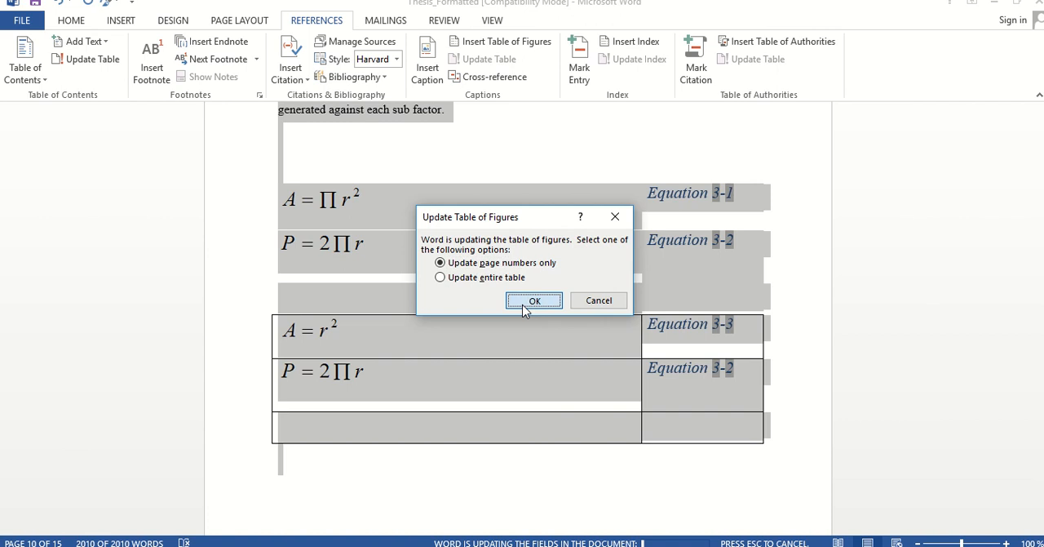
{"action": "left_click", "coordinate": [525, 307]}
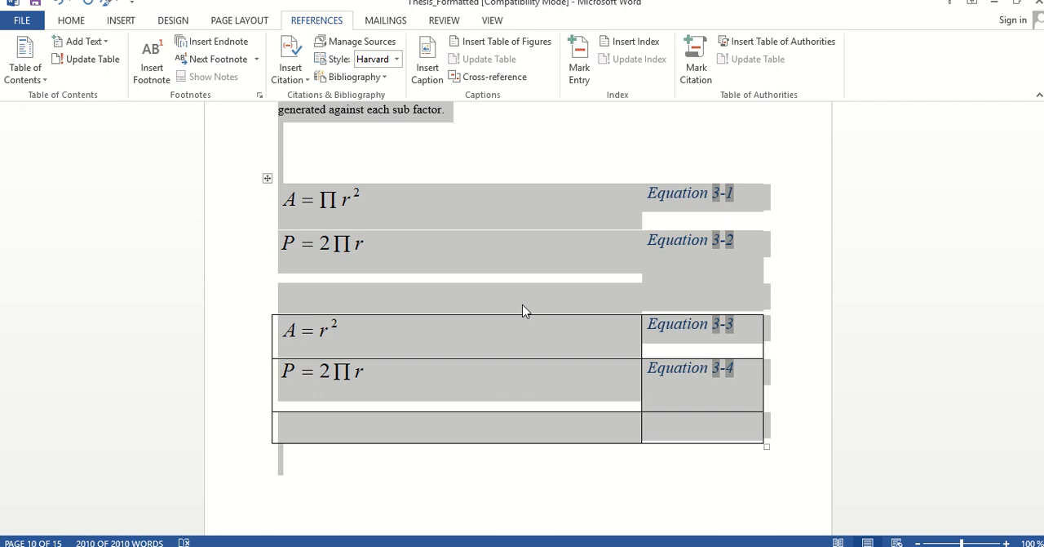
Review the table of contents, List of Tables and List of Equations from the beginning of the document
{"action": "key", "text": "ctrl+Home"}
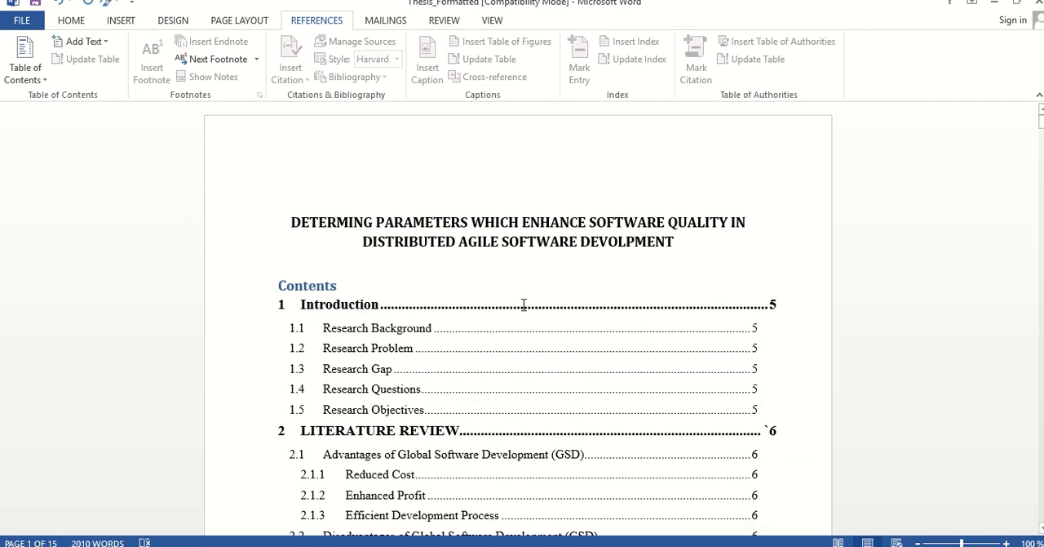
{"action": "left_click", "coordinate": [523, 305]}
{"action": "key", "text": "Down"}
{"action": "key", "text": "Down"}
{"action": "key", "text": "Down"}
{"action": "key", "text": "Down"}
{"action": "key", "text": "Down"}
{"action": "key", "text": "Down"}
{"action": "key", "text": "Down"}
{"action": "key", "text": "Down"}
{"action": "key", "text": "Down"}
{"action": "key", "text": "Down"}
{"action": "key", "text": "Down"}
{"action": "key", "text": "Down"}
{"action": "key", "text": "Down"}
{"action": "key", "text": "Down"}
{"action": "key", "text": "Down"}
{"action": "key", "text": "Down"}
{"action": "key", "text": "Down"}
{"action": "key", "text": "Down"}
{"action": "key", "text": "Down"}
{"action": "key", "text": "Down"}
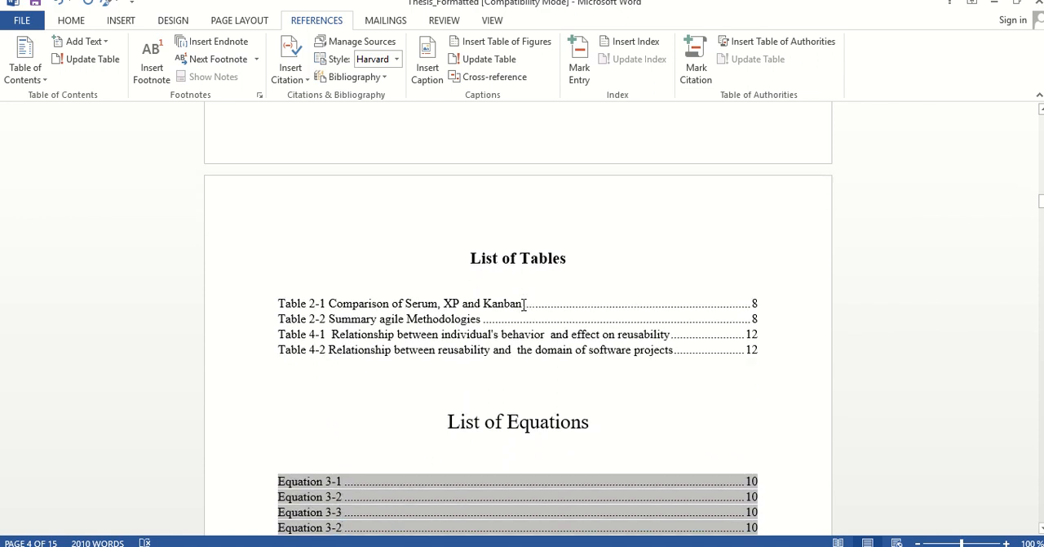
{"action": "key", "text": "Up"}
{"action": "key", "text": "Up"}
{"action": "key", "text": "Up"}
{"action": "key", "text": "Up"}
{"action": "key", "text": "Up"}
{"action": "key", "text": "Up"}
{"action": "key", "text": "Up"}
{"action": "key", "text": "Up"}
{"action": "key", "text": "Up"}
{"action": "key", "text": "Up"}
{"action": "key", "text": "Up"}
{"action": "key", "text": "Up"}
{"action": "key", "text": "Up"}
{"action": "key", "text": "Up"}
{"action": "key", "text": "Up"}
{"action": "key", "text": "Up"}
{"action": "key", "text": "Up"}
{"action": "key", "text": "Up"}
{"action": "key", "text": "Up"}
{"action": "key", "text": "Up"}
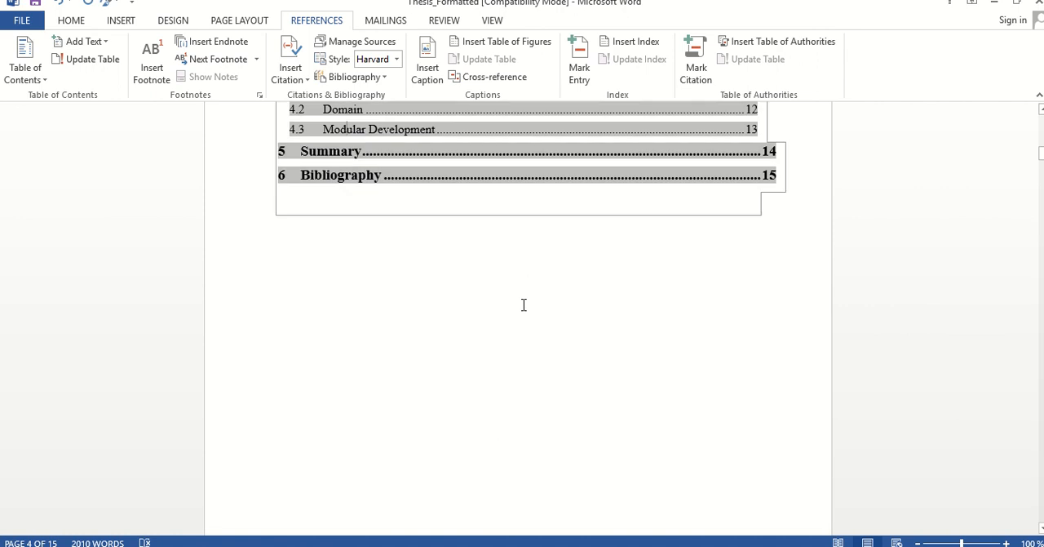
Look through the Introduction and Literature Review chapters and the table of contents entries
{"action": "key", "text": "Down"}
{"action": "key", "text": "Down"}
{"action": "key", "text": "Down"}
{"action": "key", "text": "Down"}
{"action": "key", "text": "Down"}
{"action": "key", "text": "Down"}
{"action": "key", "text": "Down"}
{"action": "key", "text": "Down"}
{"action": "key", "text": "Down"}
{"action": "key", "text": "Down"}
{"action": "key", "text": "Down"}
{"action": "key", "text": "Down"}
{"action": "key", "text": "Down"}
{"action": "key", "text": "Down"}
{"action": "key", "text": "Down"}
{"action": "key", "text": "Down"}
{"action": "key", "text": "Down"}
{"action": "key", "text": "Down"}
{"action": "key", "text": "Down"}
{"action": "key", "text": "Down"}
{"action": "key", "text": "Down"}
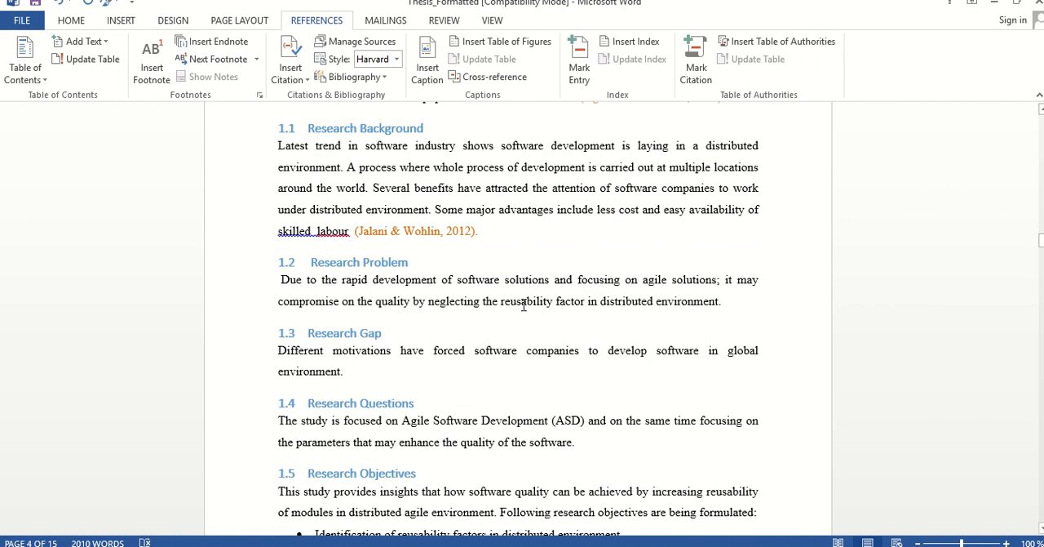
{"action": "key", "text": "Down"}
{"action": "key", "text": "Down"}
{"action": "key", "text": "Down"}
{"action": "key", "text": "Down"}
{"action": "key", "text": "Down"}
{"action": "key", "text": "Down"}
{"action": "key", "text": "Down"}
{"action": "key", "text": "Down"}
{"action": "key", "text": "Down"}
{"action": "key", "text": "Down"}
{"action": "key", "text": "Down"}
{"action": "key", "text": "Down"}
{"action": "key", "text": "Down"}
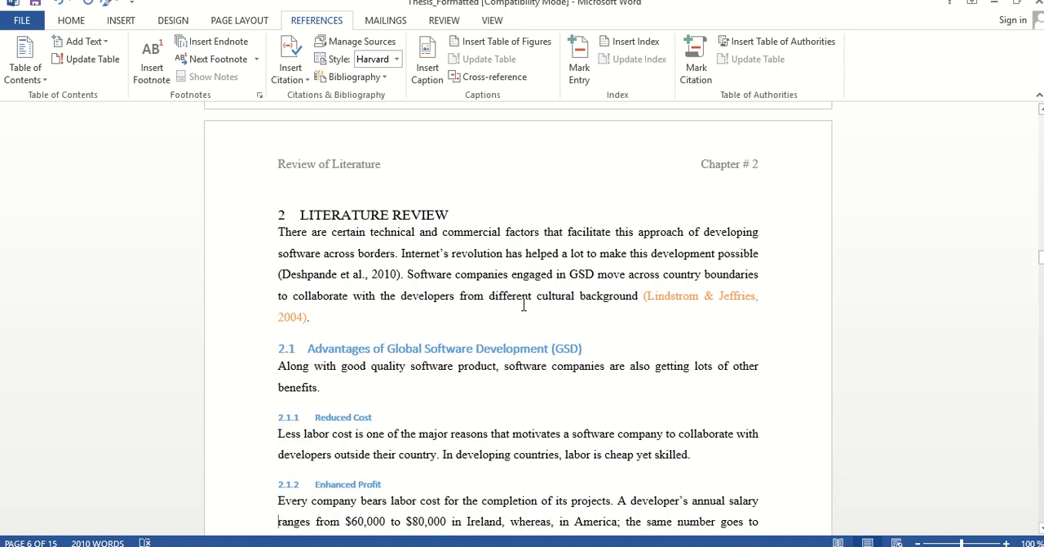
{"action": "key", "text": "Up"}
{"action": "key", "text": "Up"}
{"action": "key", "text": "Up"}
{"action": "key", "text": "Up"}
{"action": "key", "text": "Up"}
{"action": "key", "text": "Up"}
{"action": "key", "text": "Up"}
{"action": "key", "text": "Up"}
{"action": "key", "text": "Up"}
{"action": "key", "text": "Up"}
{"action": "key", "text": "Up"}
{"action": "key", "text": "Up"}
{"action": "key", "text": "Up"}
{"action": "key", "text": "Up"}
{"action": "key", "text": "Up"}
{"action": "key", "text": "Up"}
{"action": "key", "text": "Up"}
{"action": "key", "text": "Up"}
{"action": "key", "text": "Up"}
{"action": "key", "text": "Up"}
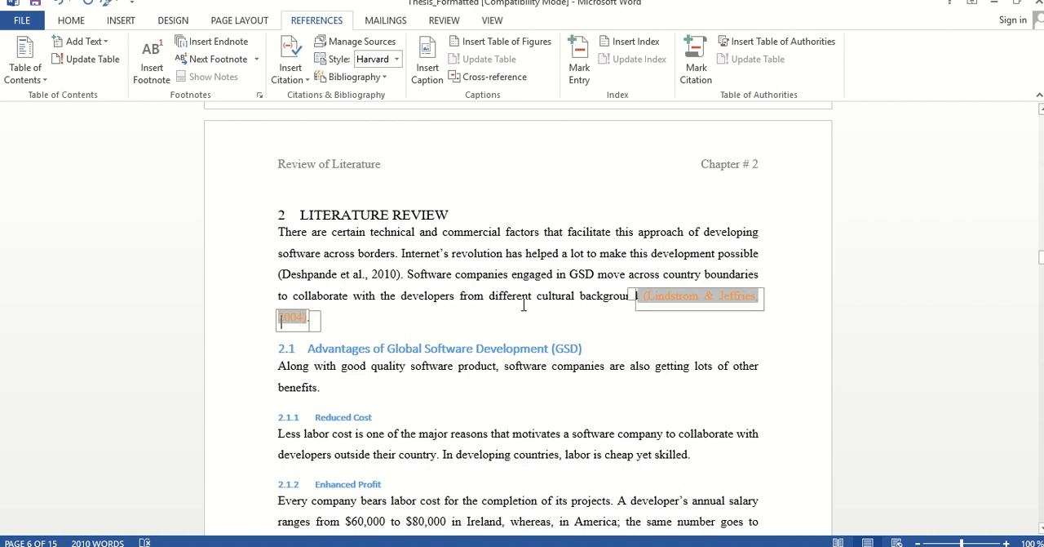
{"action": "key", "text": "Up"}
{"action": "key", "text": "Up"}
{"action": "key", "text": "Up"}
{"action": "key", "text": "Up"}
{"action": "key", "text": "Up"}
{"action": "key", "text": "Up"}
{"action": "key", "text": "Up"}
{"action": "key", "text": "Up"}
{"action": "key", "text": "Up"}
{"action": "key", "text": "Up"}
{"action": "key", "text": "Up"}
{"action": "key", "text": "Up"}
{"action": "key", "text": "Up"}
{"action": "key", "text": "Up"}
{"action": "key", "text": "Up"}
{"action": "key", "text": "Up"}
{"action": "key", "text": "Up"}
{"action": "key", "text": "Up"}
{"action": "key", "text": "Up"}
{"action": "key", "text": "Up"}
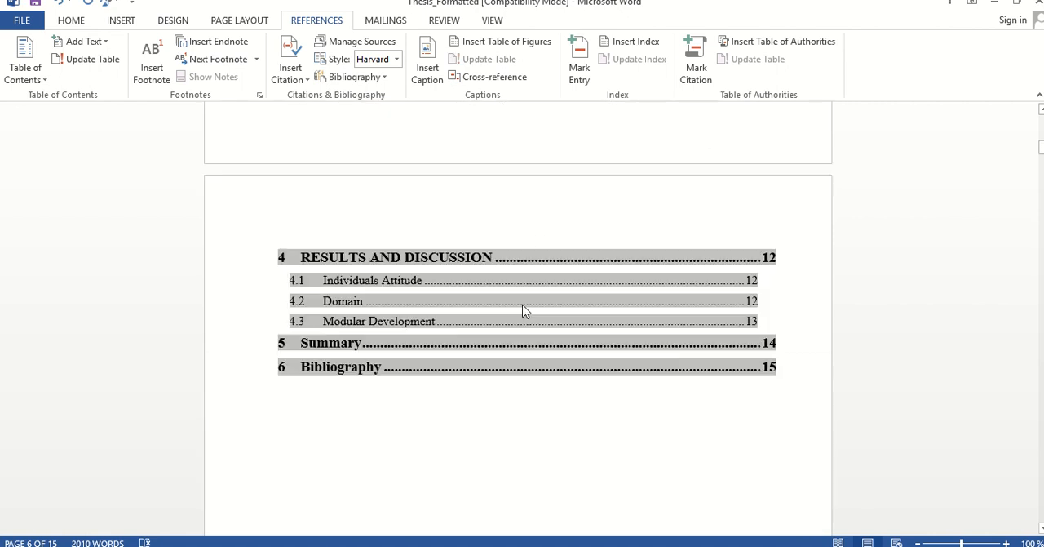
{"action": "key", "text": "Down"}
{"action": "key", "text": "Down"}
{"action": "key", "text": "Down"}
{"action": "key", "text": "Down"}
{"action": "key", "text": "Down"}
{"action": "key", "text": "Down"}
{"action": "key", "text": "Down"}
{"action": "key", "text": "Down"}
{"action": "key", "text": "Down"}
{"action": "key", "text": "Down"}
{"action": "key", "text": "Down"}
{"action": "key", "text": "Down"}
{"action": "key", "text": "Down"}
{"action": "key", "text": "Down"}
{"action": "key", "text": "Down"}
{"action": "key", "text": "Down"}
{"action": "key", "text": "Down"}
{"action": "key", "text": "Down"}
{"action": "key", "text": "Down"}
{"action": "key", "text": "Down"}
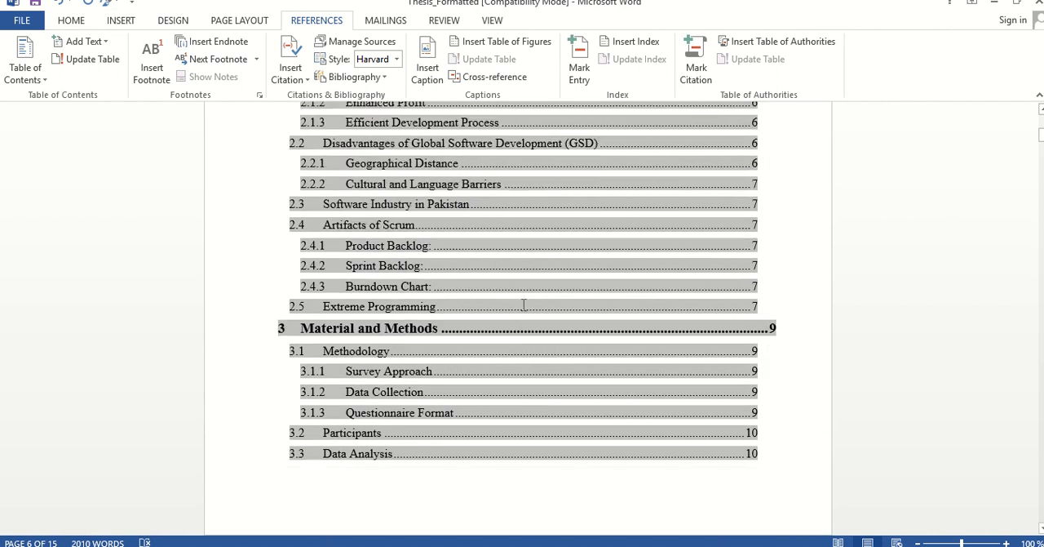
{"action": "key", "text": "Down"}
{"action": "key", "text": "Down"}
{"action": "key", "text": "Down"}
{"action": "key", "text": "Down"}
{"action": "key", "text": "Down"}
{"action": "key", "text": "Down"}
{"action": "key", "text": "Down"}
{"action": "key", "text": "Down"}
{"action": "key", "text": "Down"}
{"action": "key", "text": "Down"}
{"action": "key", "text": "Down"}
{"action": "key", "text": "Down"}
{"action": "key", "text": "Down"}
{"action": "key", "text": "Down"}
{"action": "key", "text": "Down"}
{"action": "key", "text": "Down"}
{"action": "key", "text": "Down"}
{"action": "key", "text": "Down"}
{"action": "key", "text": "Down"}
{"action": "key", "text": "Down"}
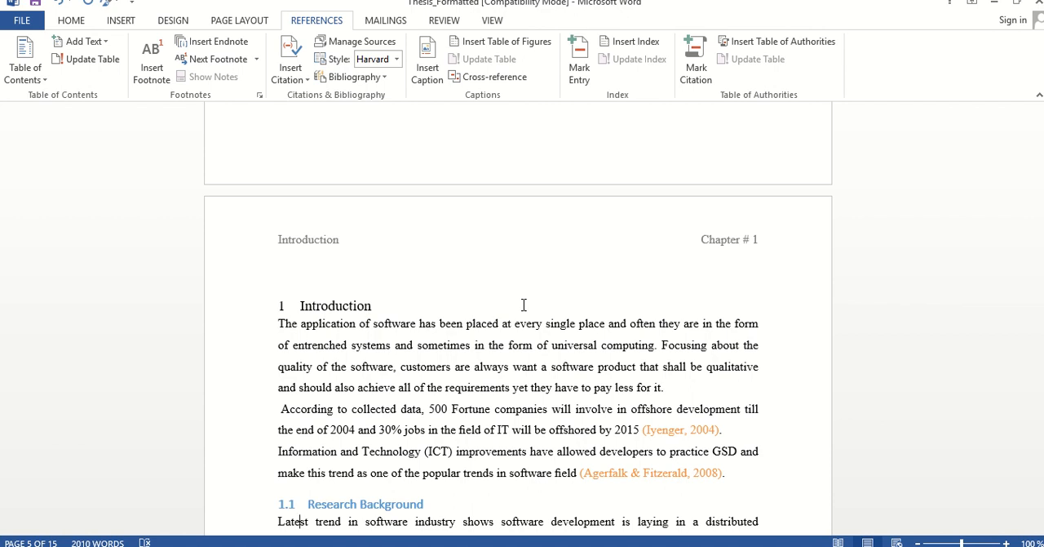
{"action": "key", "text": "shift+Down"}
{"action": "key", "text": "shift+Down"}
{"action": "key", "text": "shift+Down"}
{"action": "key", "text": "shift+Down"}
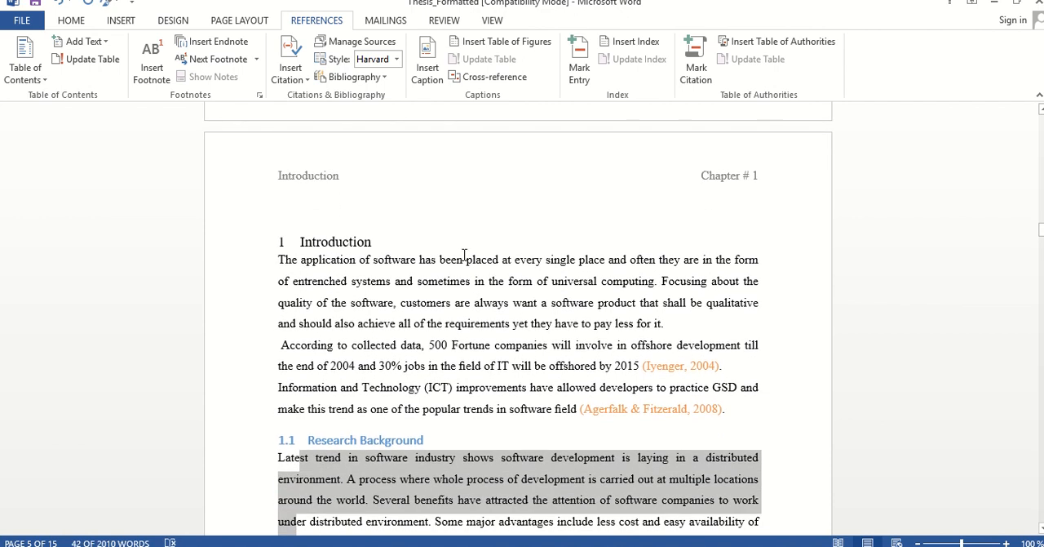
{"action": "left_click", "coordinate": [351, 266]}
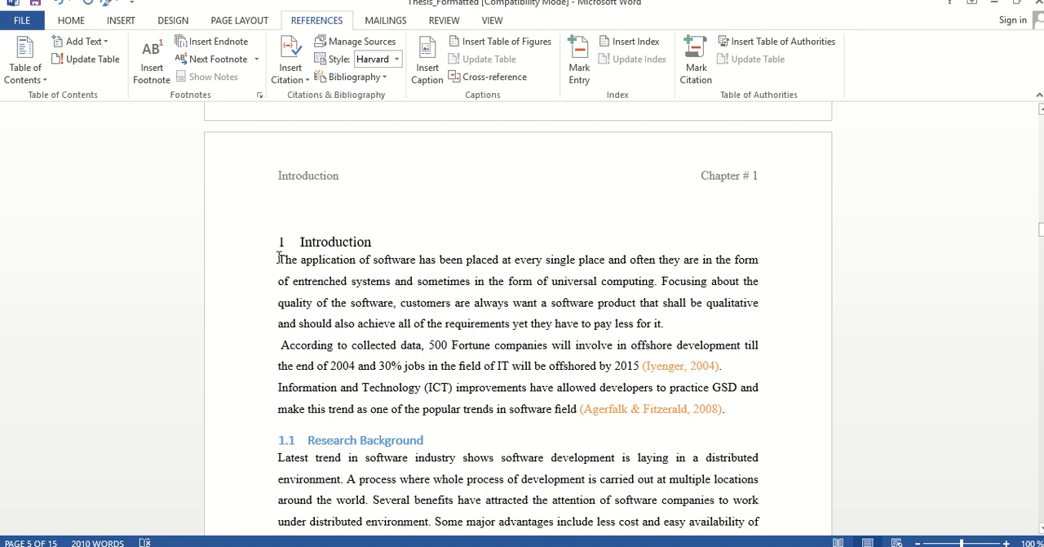
Lay out the chapter 1 text below the Introduction heading, through the Research Objectives bullets, in two columns
{"action": "left_click_drag", "start_coordinate": [278, 259], "coordinate": [656, 262]}
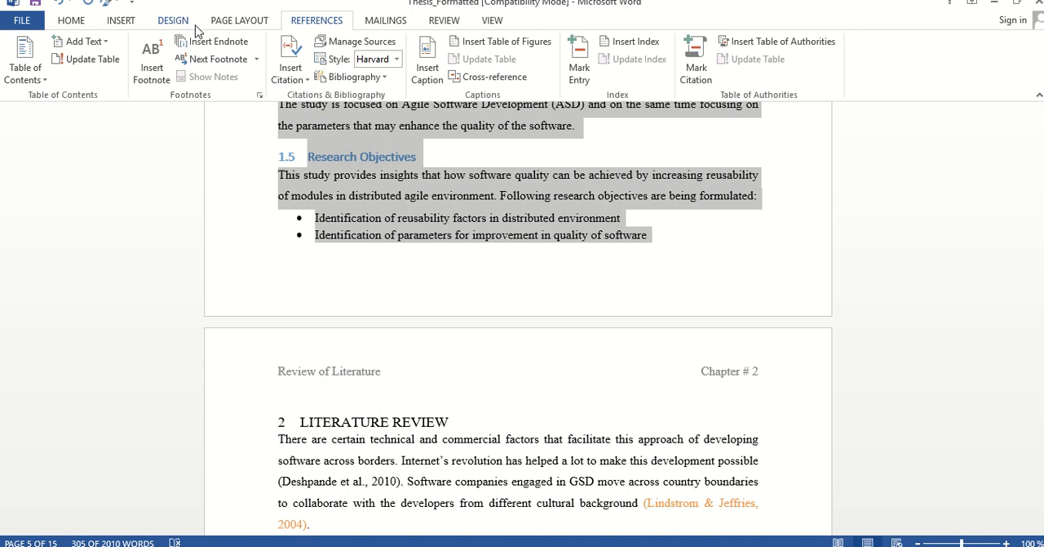
{"action": "left_click", "coordinate": [237, 20]}
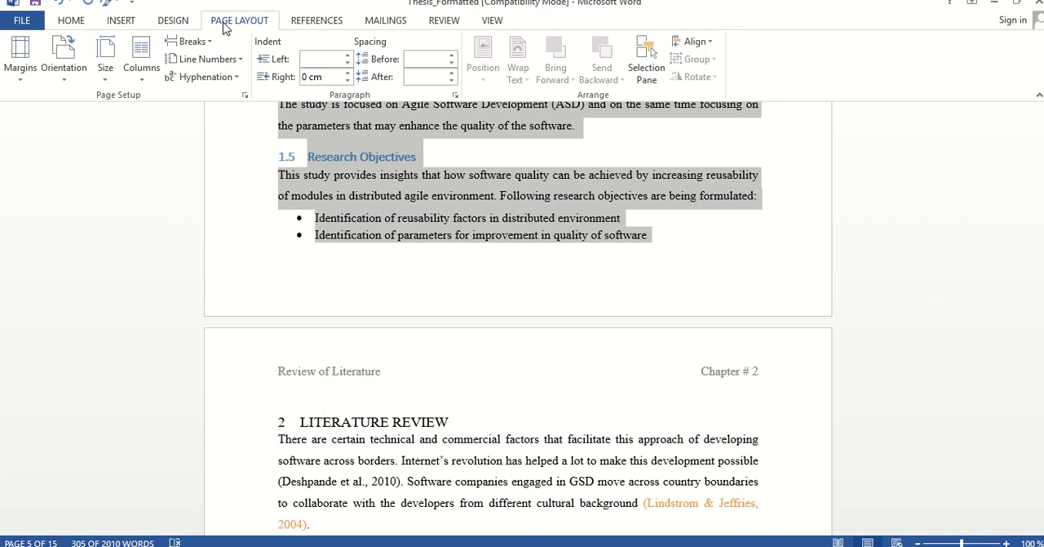
{"action": "left_click", "coordinate": [143, 73]}
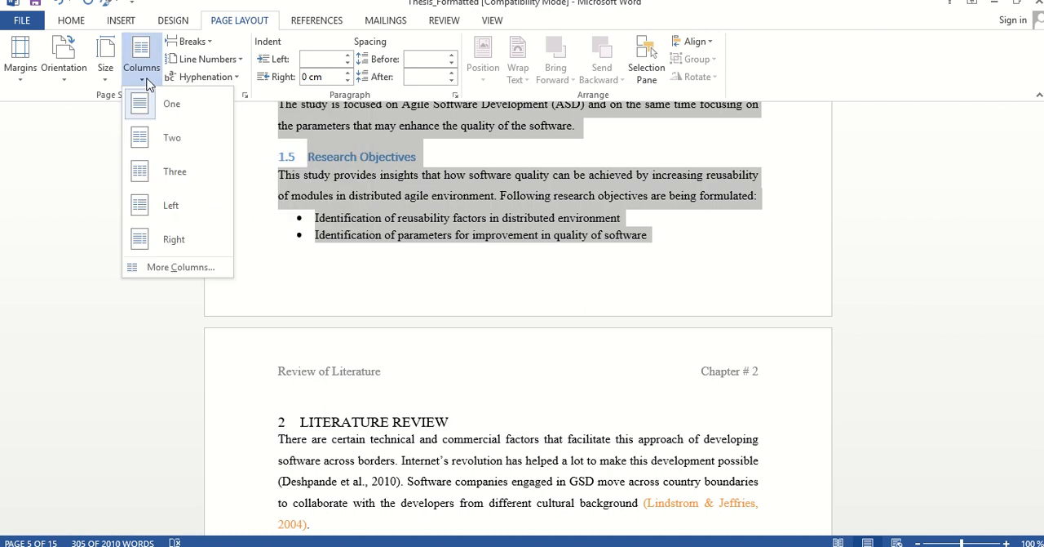
{"action": "left_click", "coordinate": [140, 138]}
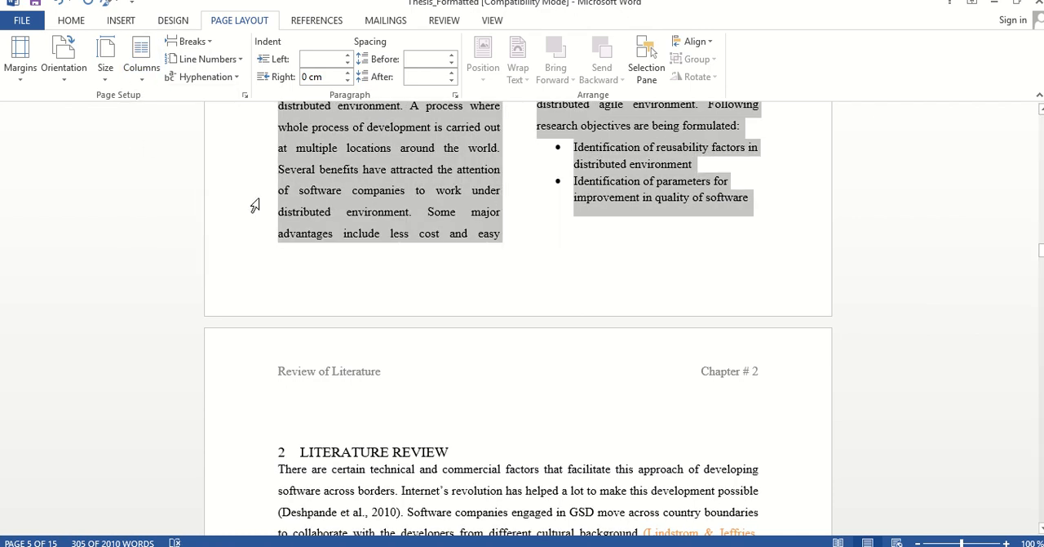
Examine the column layout of chapter 1 from its heading down through the Introduction text
{"action": "left_click", "coordinate": [274, 261]}
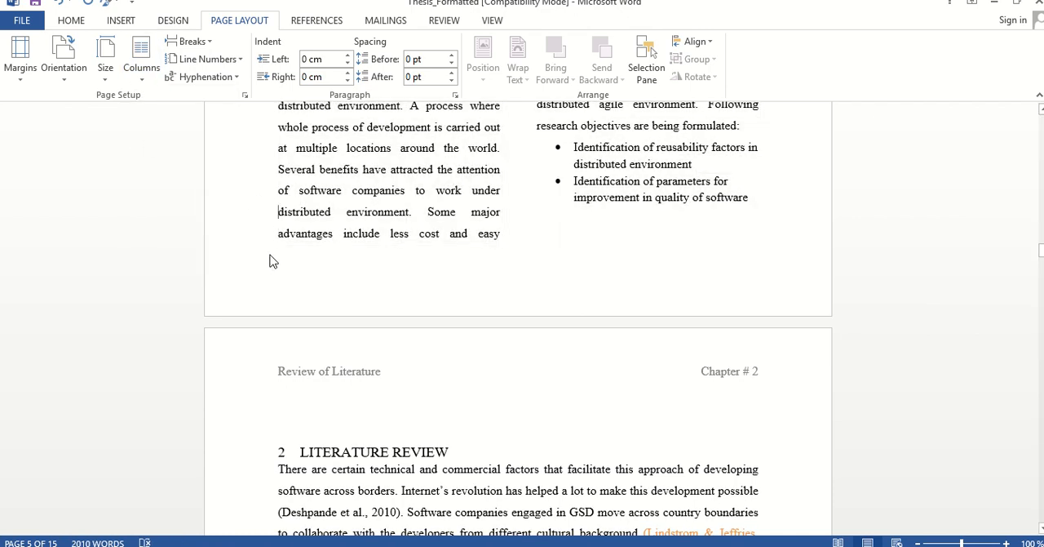
{"action": "scroll", "coordinate": [272, 258], "scroll_direction": "up", "scroll_amount": 5}
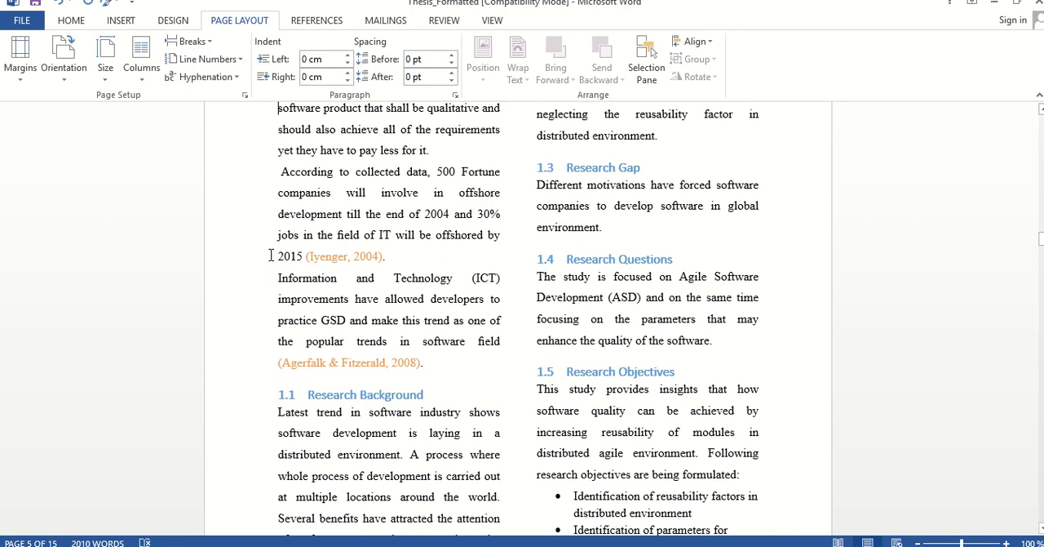
{"action": "key", "text": "Up"}
{"action": "key", "text": "Up"}
{"action": "key", "text": "Up"}
{"action": "key", "text": "Up"}
{"action": "key", "text": "Up"}
{"action": "key", "text": "Up"}
{"action": "key", "text": "Down"}
{"action": "key", "text": "Down"}
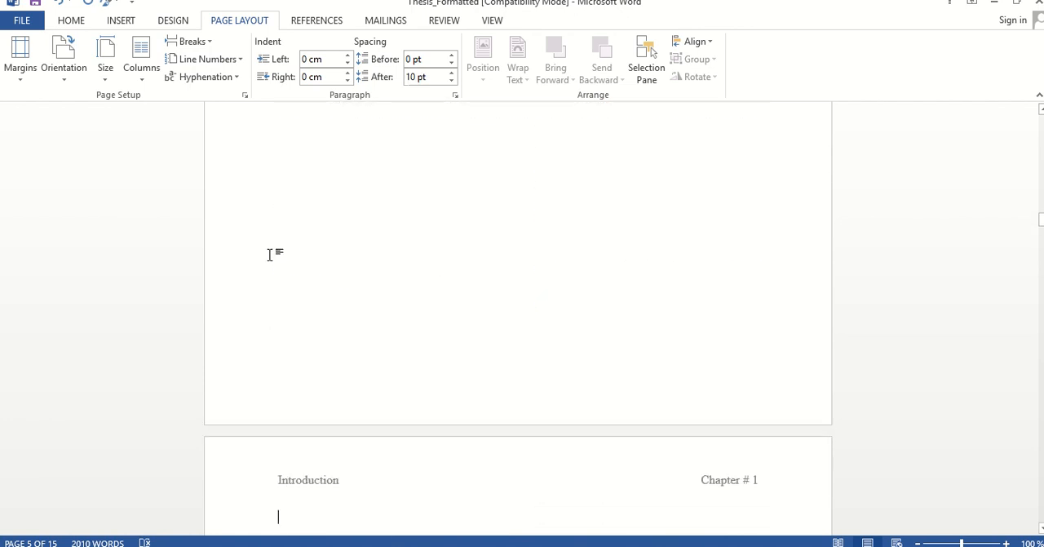
{"action": "key", "text": "Down"}
{"action": "key", "text": "Down"}
{"action": "key", "text": "Down"}
{"action": "key", "text": "Down"}
{"action": "key", "text": "Down"}
{"action": "key", "text": "Down"}
{"action": "key", "text": "Down"}
{"action": "key", "text": "Down"}
{"action": "key", "text": "Down"}
{"action": "key", "text": "Down"}
{"action": "key", "text": "Down"}
{"action": "key", "text": "Down"}
{"action": "key", "text": "Down"}
{"action": "key", "text": "Down"}
{"action": "key", "text": "Down"}
{"action": "key", "text": "Down"}
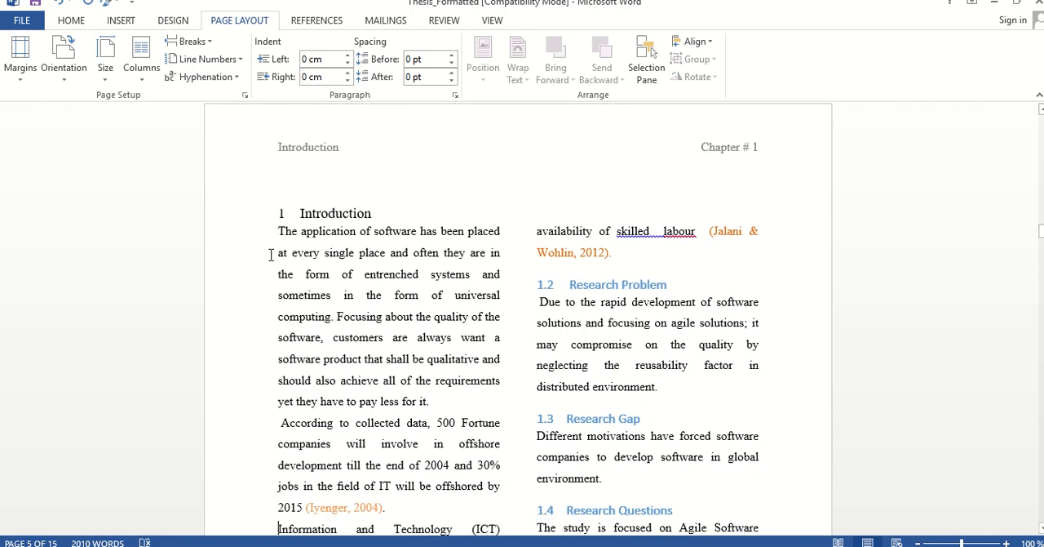
{"action": "key", "text": "Down"}
{"action": "key", "text": "Down"}
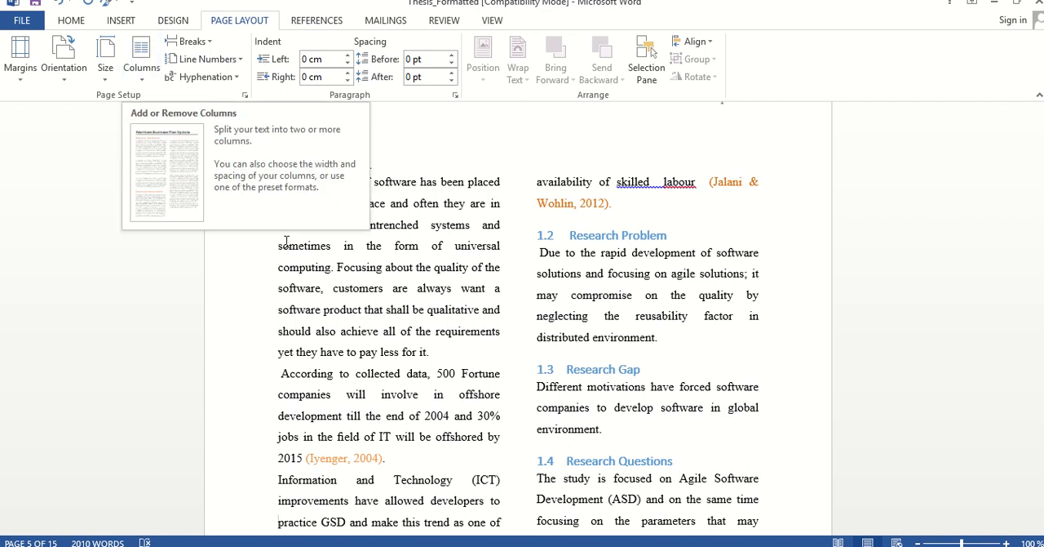
{"action": "left_click", "coordinate": [289, 267]}
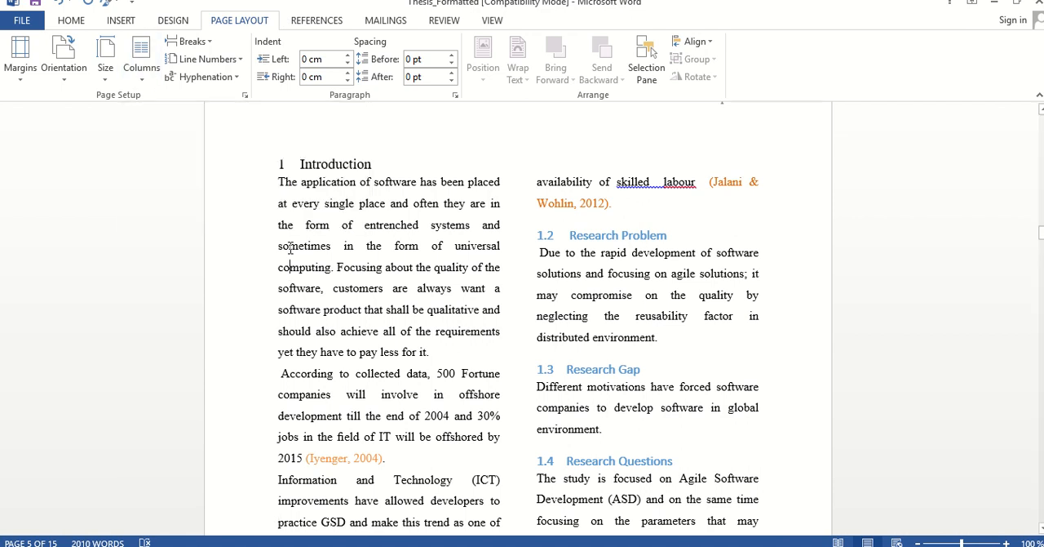
Undo the two-column layout and try three columns on the chapter 1 text
{"action": "key", "text": "ctrl+z"}
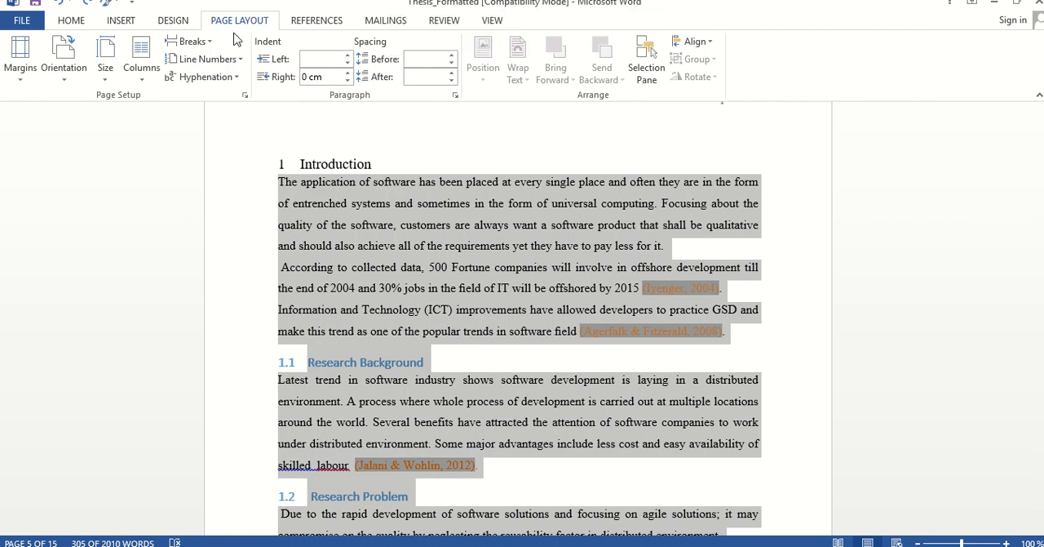
{"action": "left_click", "coordinate": [141, 81]}
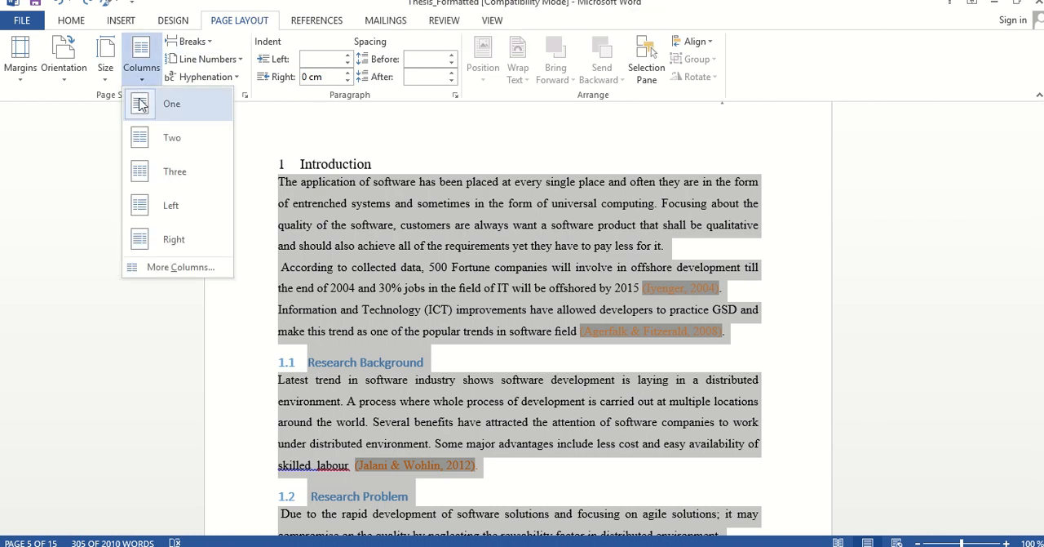
{"action": "left_click", "coordinate": [142, 173]}
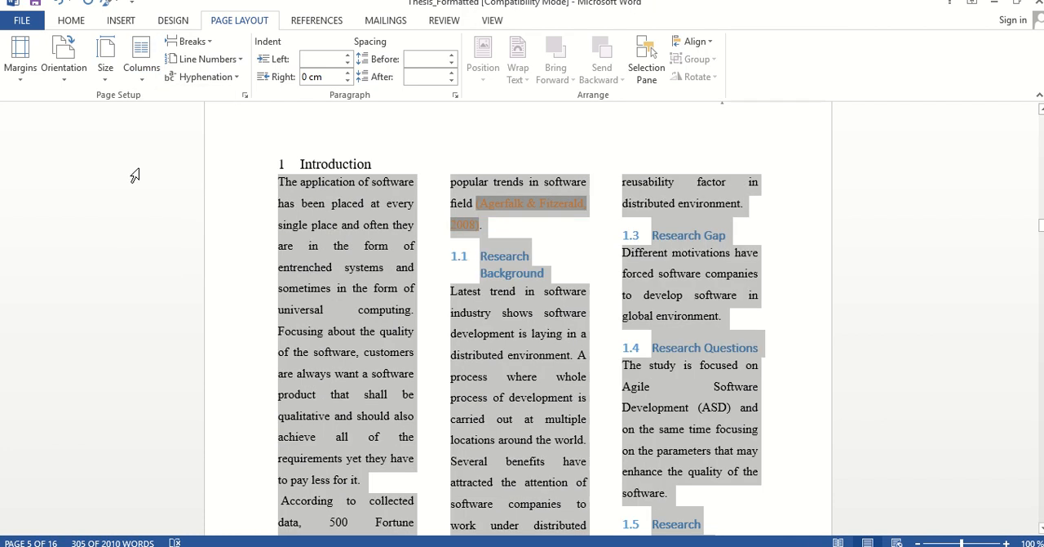
Set the selected chapter 1 text in two columns again
{"action": "left_click", "coordinate": [141, 67]}
{"action": "left_click", "coordinate": [140, 138]}
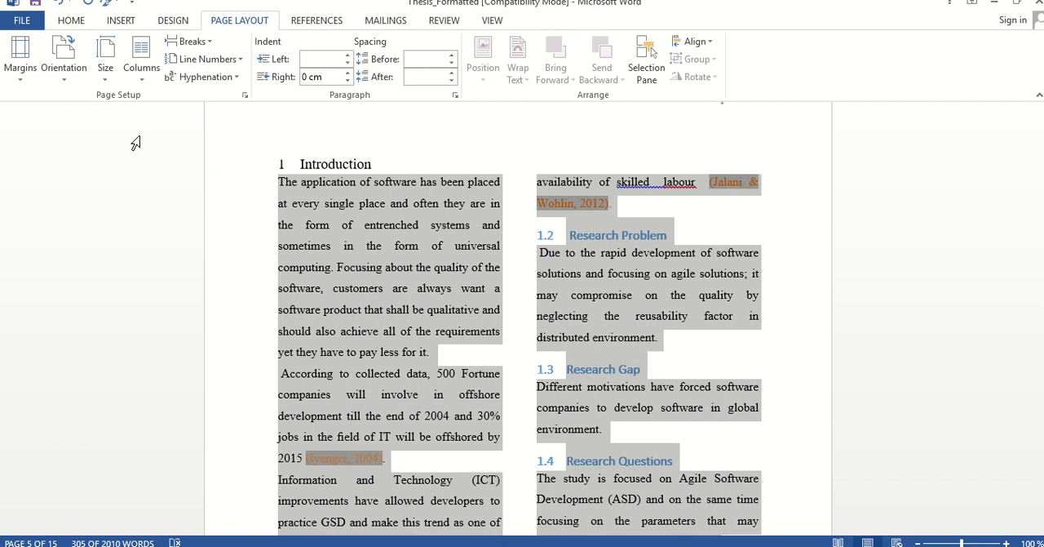
Examine the end of chapter 1 and the text layout at the start of the Literature Review chapter
{"action": "key", "text": "Page_Down"}
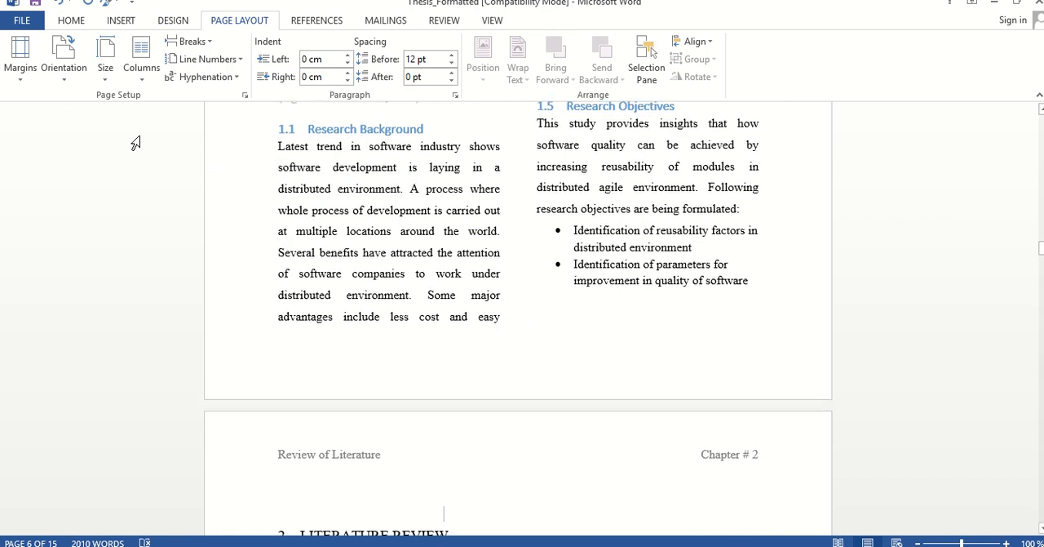
{"action": "key", "text": "Down"}
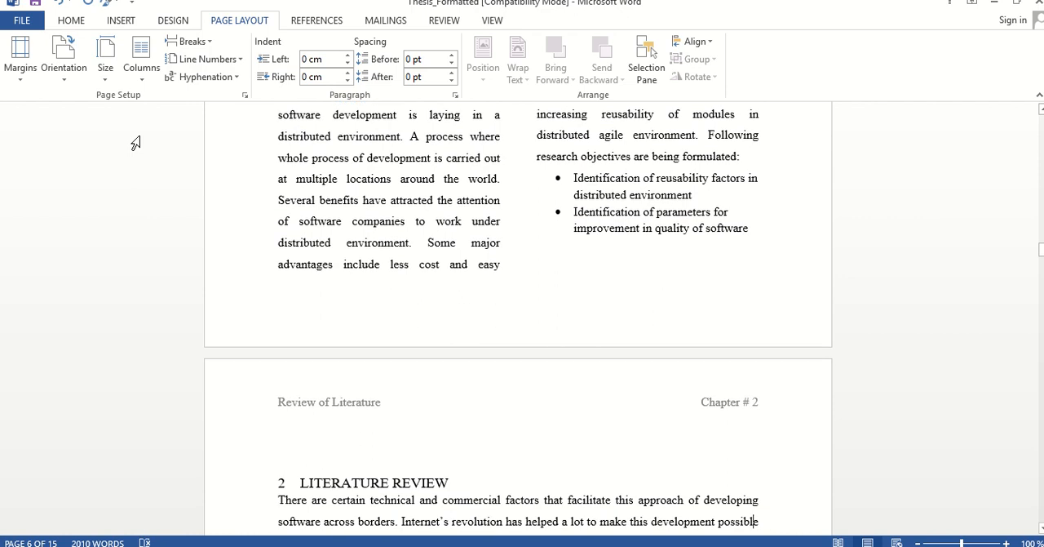
{"action": "key", "text": "Down"}
{"action": "key", "text": "Down"}
{"action": "key", "text": "Down"}
{"action": "key", "text": "Down"}
{"action": "key", "text": "Down"}
{"action": "key", "text": "Down"}
{"action": "key", "text": "Down"}
{"action": "key", "text": "Down"}
{"action": "key", "text": "Down"}
{"action": "key", "text": "Down"}
{"action": "key", "text": "Down"}
{"action": "key", "text": "Down"}
{"action": "key", "text": "Down"}
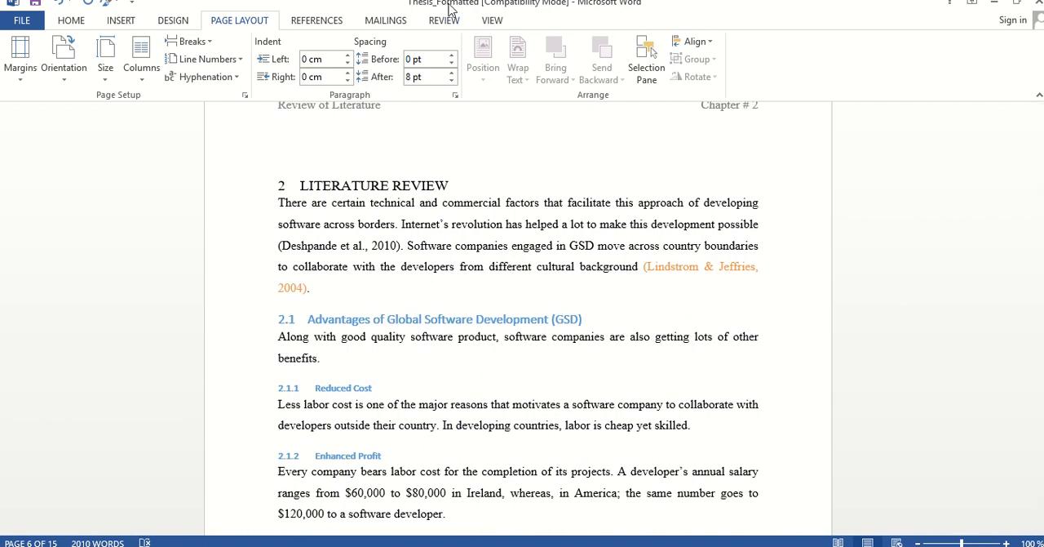
{"action": "mouse_move", "coordinate": [451, 3]}
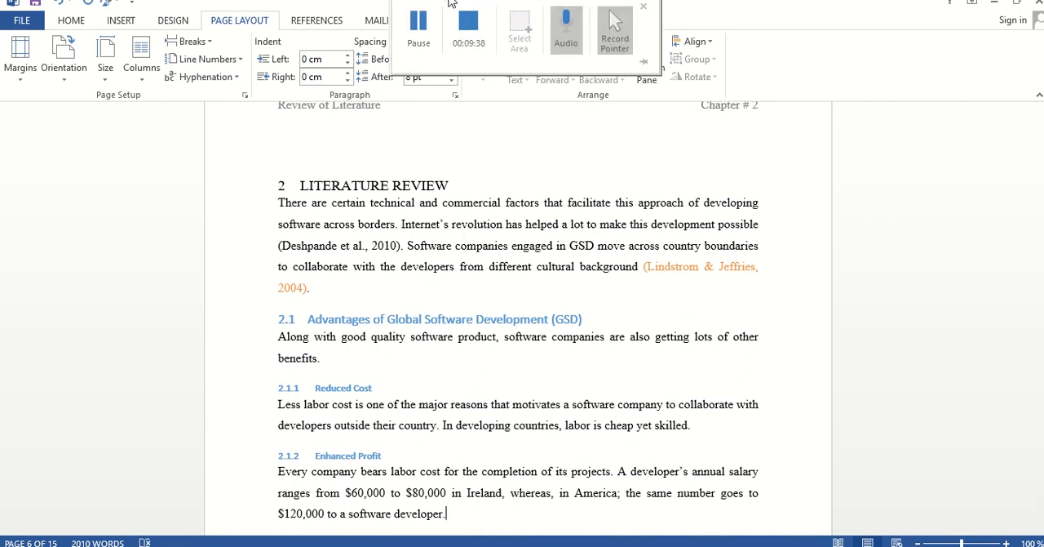
{"action": "left_click", "coordinate": [418, 32]}
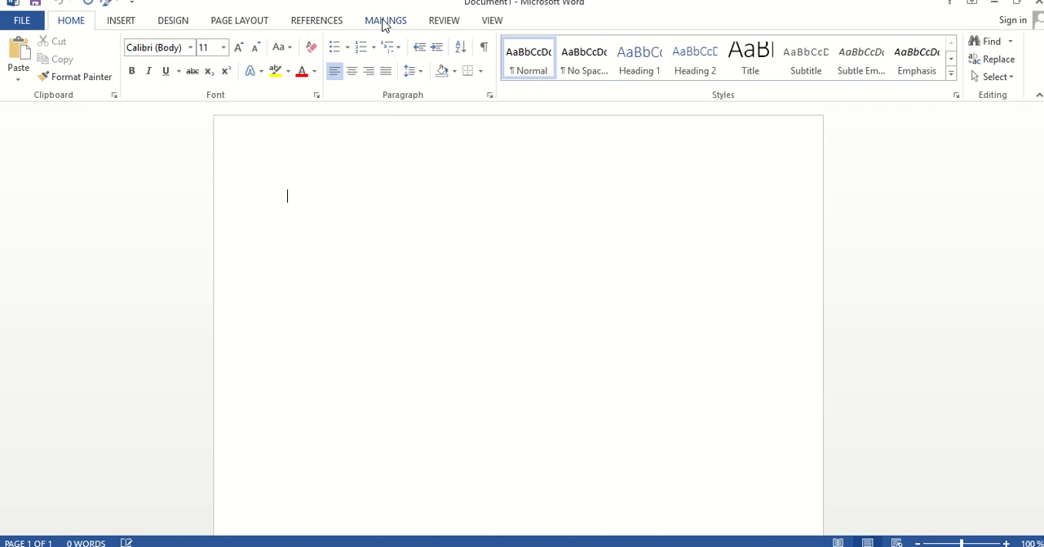
Start the Step-by-Step Mail Merge Wizard in the blank document
{"action": "left_click", "coordinate": [385, 21]}
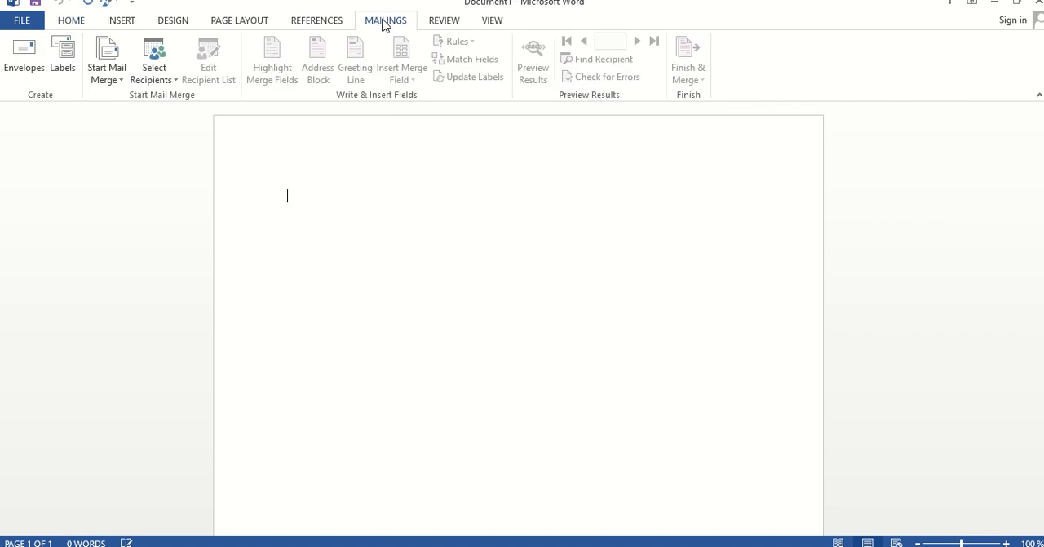
{"action": "left_click", "coordinate": [121, 82]}
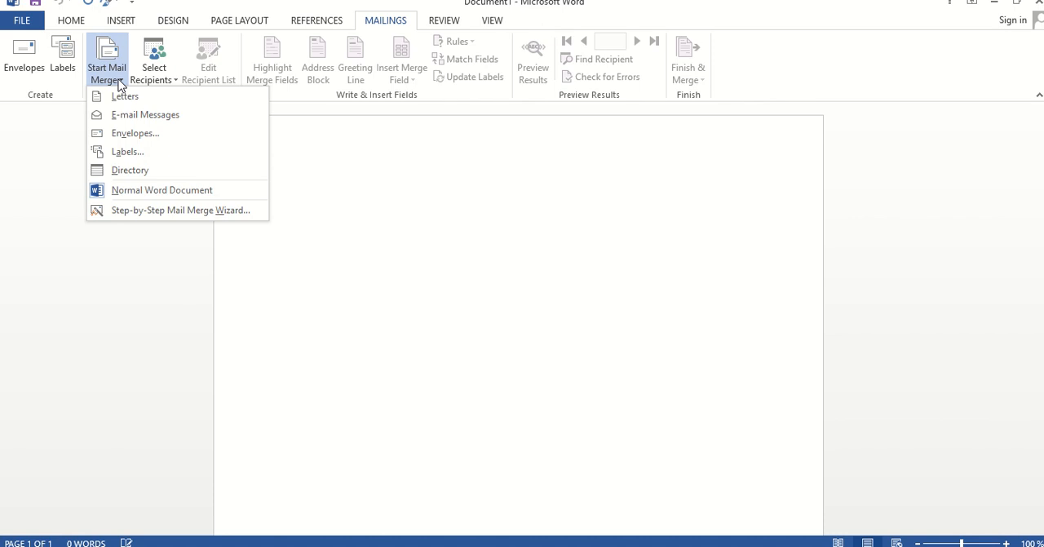
{"action": "left_click", "coordinate": [162, 211]}
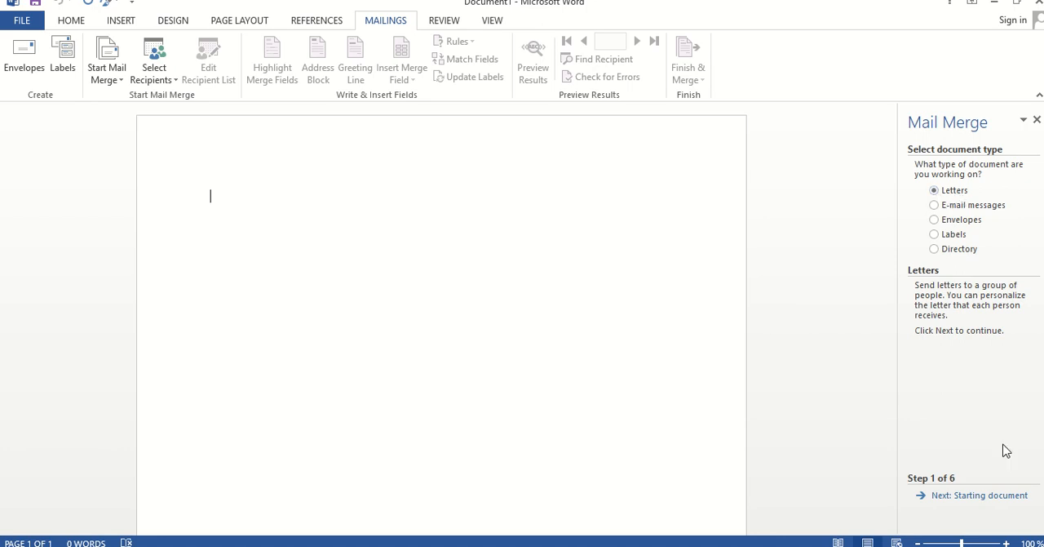
Set up the mail merge as letters using the current document, and create a new typed recipient list
{"action": "left_click", "coordinate": [988, 499]}
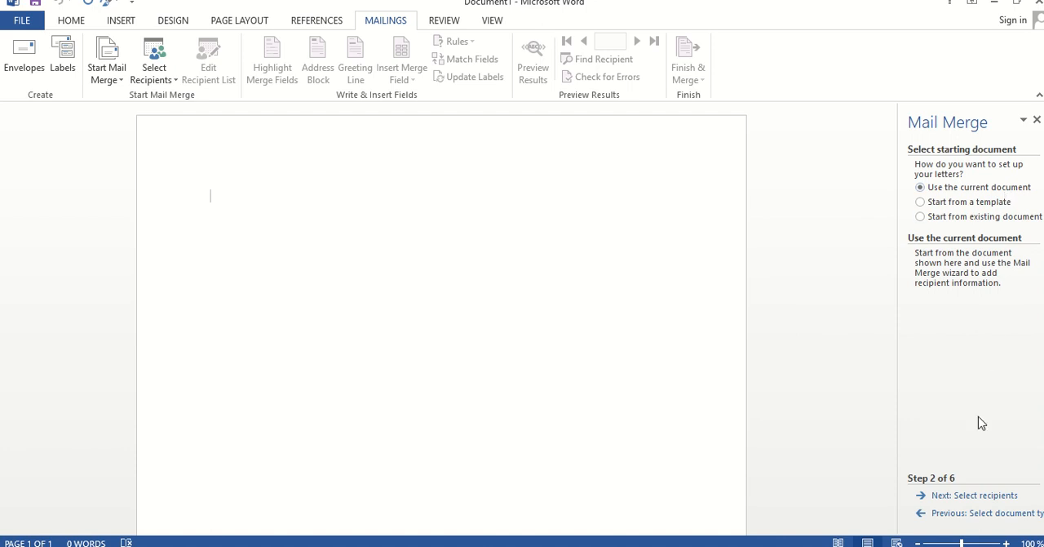
{"action": "left_click", "coordinate": [960, 496]}
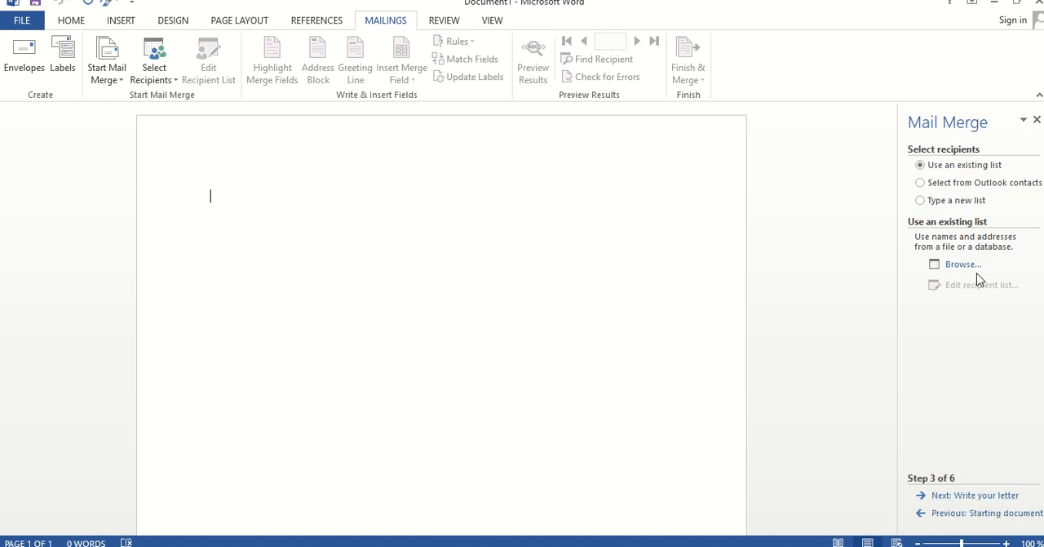
{"action": "left_click", "coordinate": [966, 206]}
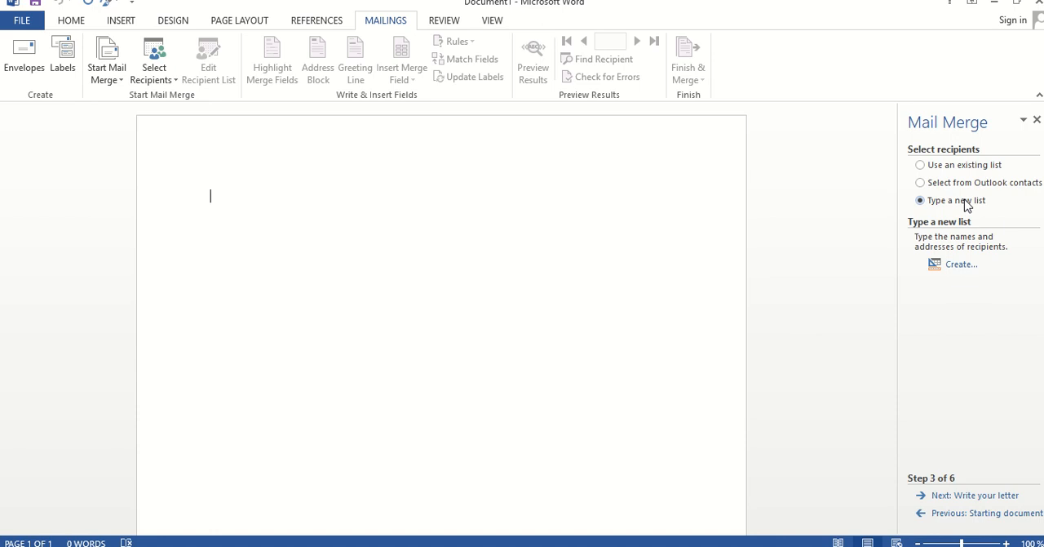
{"action": "left_click", "coordinate": [956, 265]}
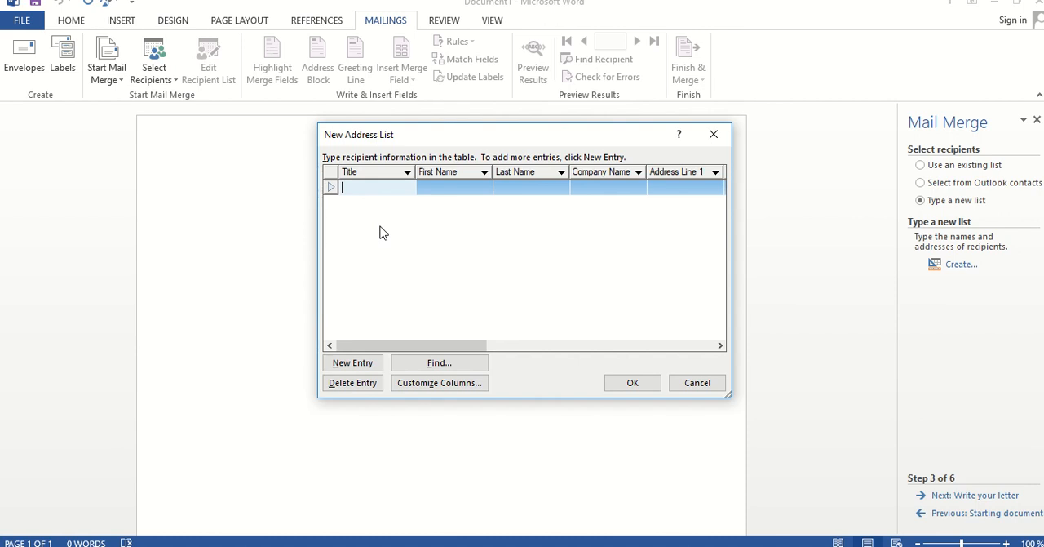
Examine the default columns of the new address list, from Title through the address fields
{"action": "left_click", "coordinate": [438, 185]}
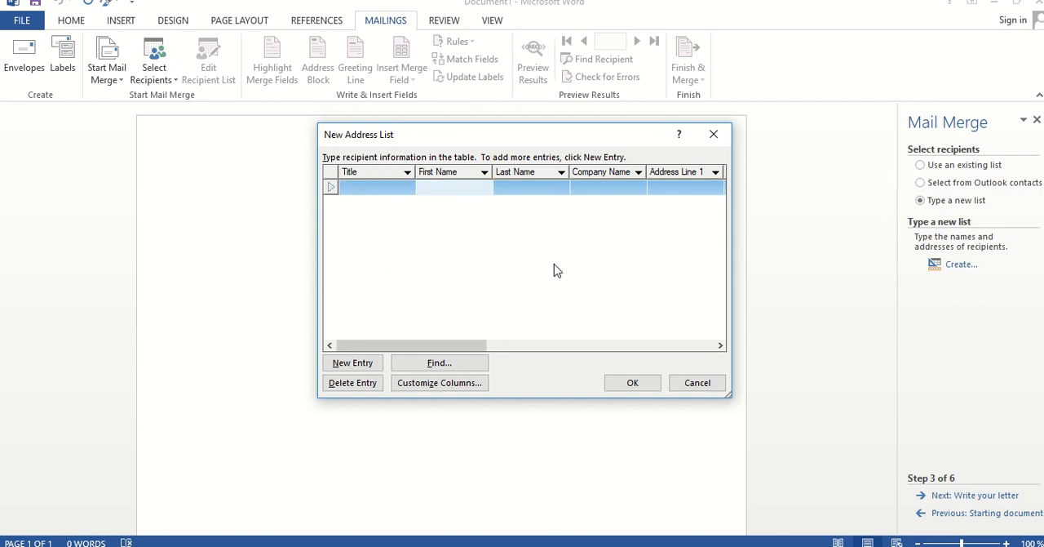
{"action": "left_click", "coordinate": [721, 345]}
{"action": "left_click", "coordinate": [721, 345]}
{"action": "left_click", "coordinate": [721, 345]}
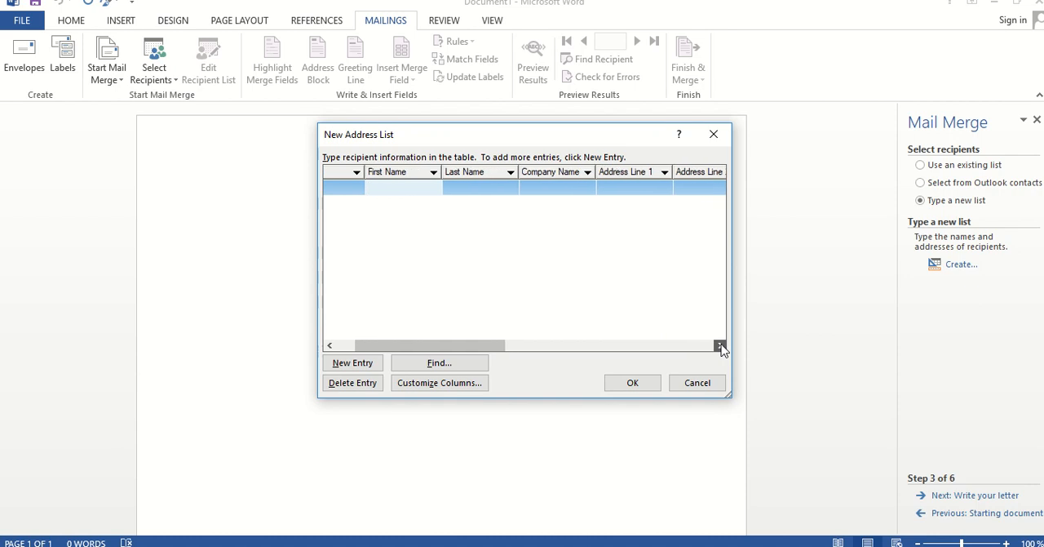
{"action": "left_click", "coordinate": [721, 345]}
{"action": "left_click", "coordinate": [721, 345]}
{"action": "left_click", "coordinate": [722, 345]}
{"action": "left_click", "coordinate": [721, 345]}
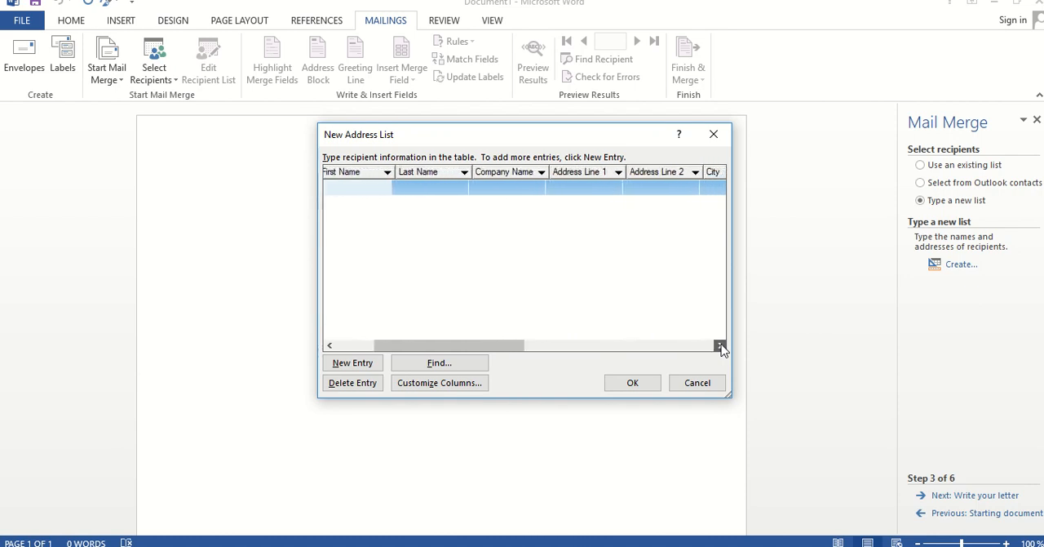
{"action": "left_click", "coordinate": [721, 345]}
{"action": "left_click", "coordinate": [721, 345]}
{"action": "left_click", "coordinate": [721, 345]}
{"action": "left_click", "coordinate": [721, 345]}
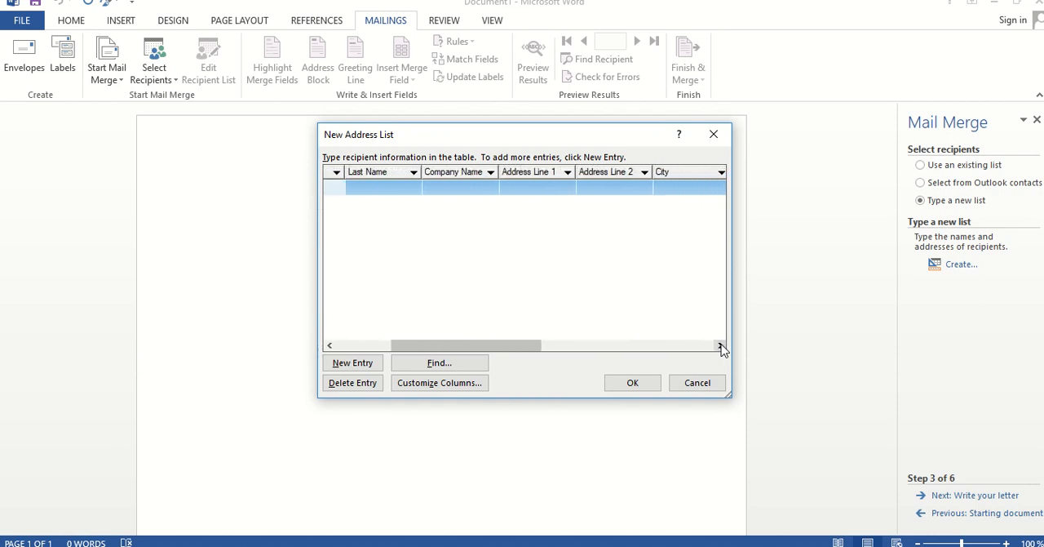
{"action": "left_click", "coordinate": [721, 345]}
{"action": "left_click_drag", "start_coordinate": [503, 347], "coordinate": [400, 356]}
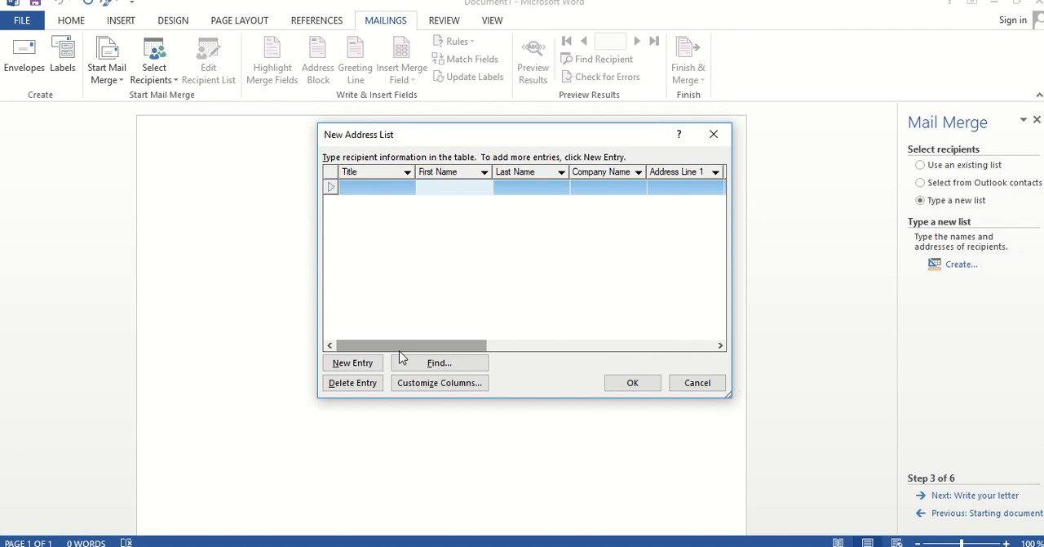
Customize the address list columns by renaming the Company Name field to Department
{"action": "left_click", "coordinate": [425, 383]}
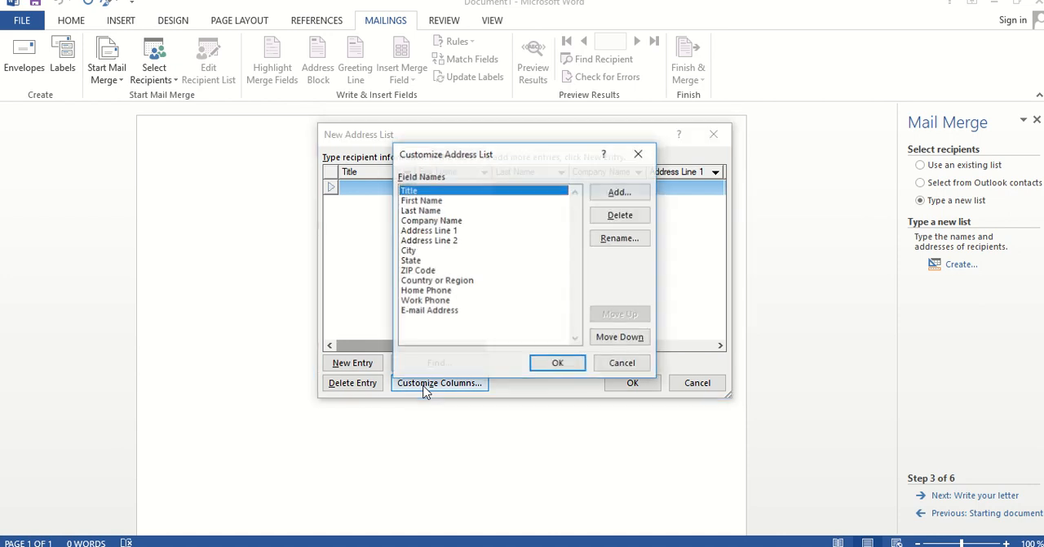
{"action": "left_click", "coordinate": [440, 201]}
{"action": "left_click", "coordinate": [436, 211]}
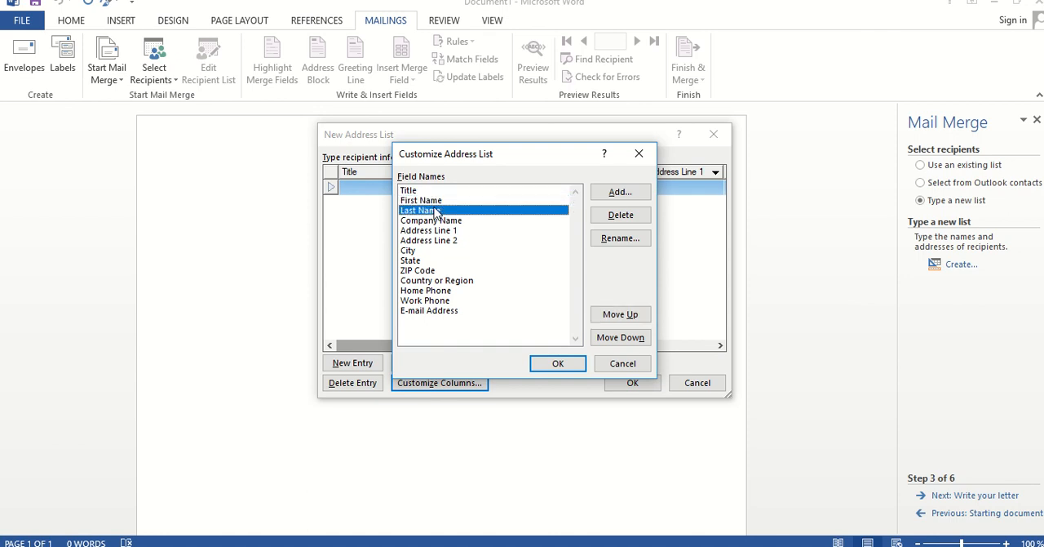
{"action": "left_click", "coordinate": [436, 222]}
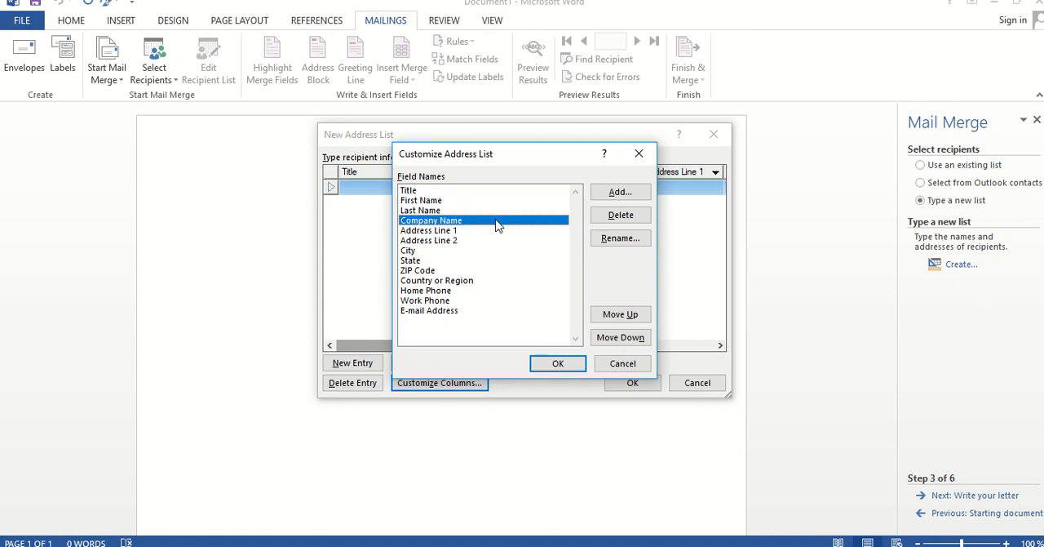
{"action": "left_click", "coordinate": [619, 238]}
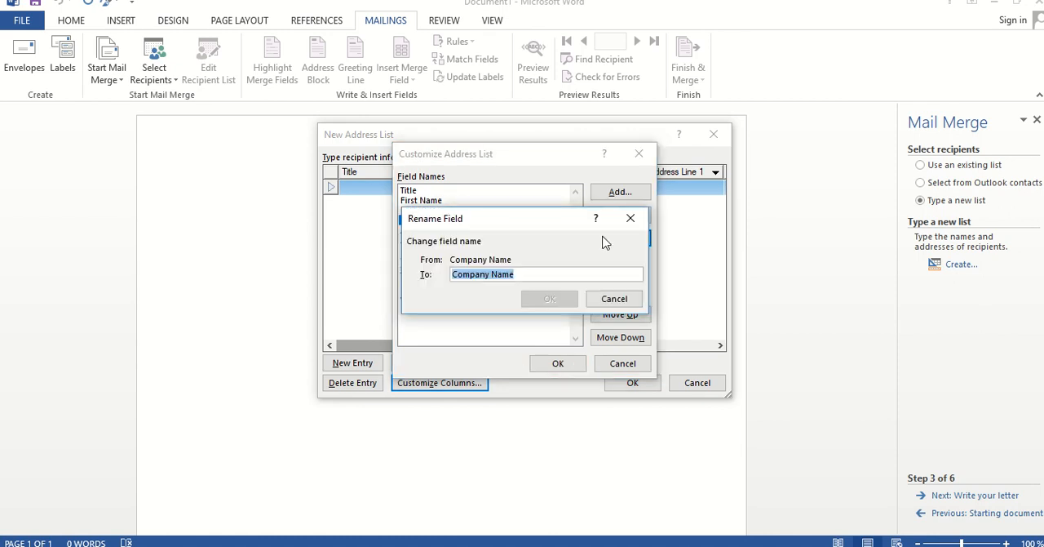
{"action": "type", "text": "Depart"}
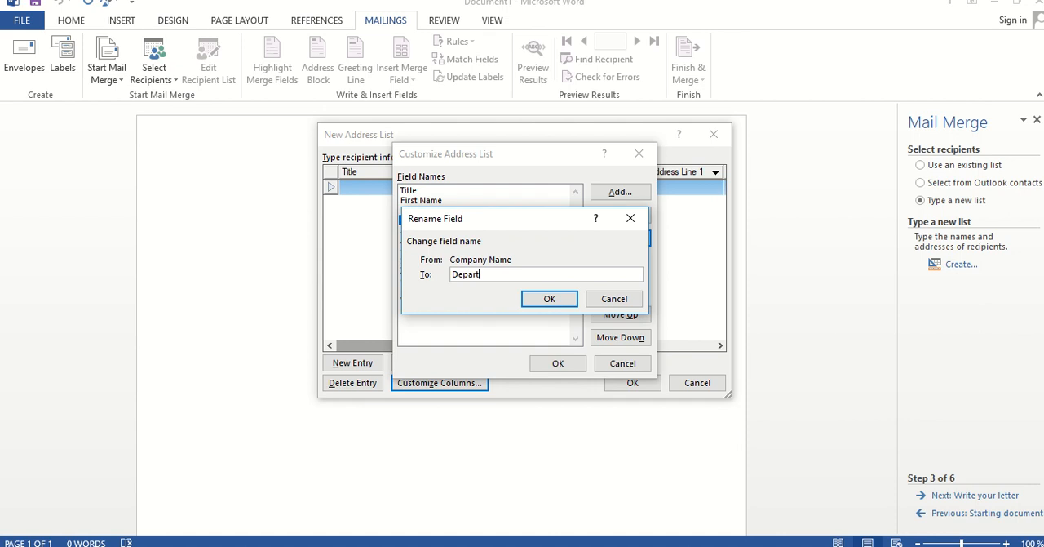
{"action": "type", "text": "ment"}
{"action": "left_click", "coordinate": [550, 300]}
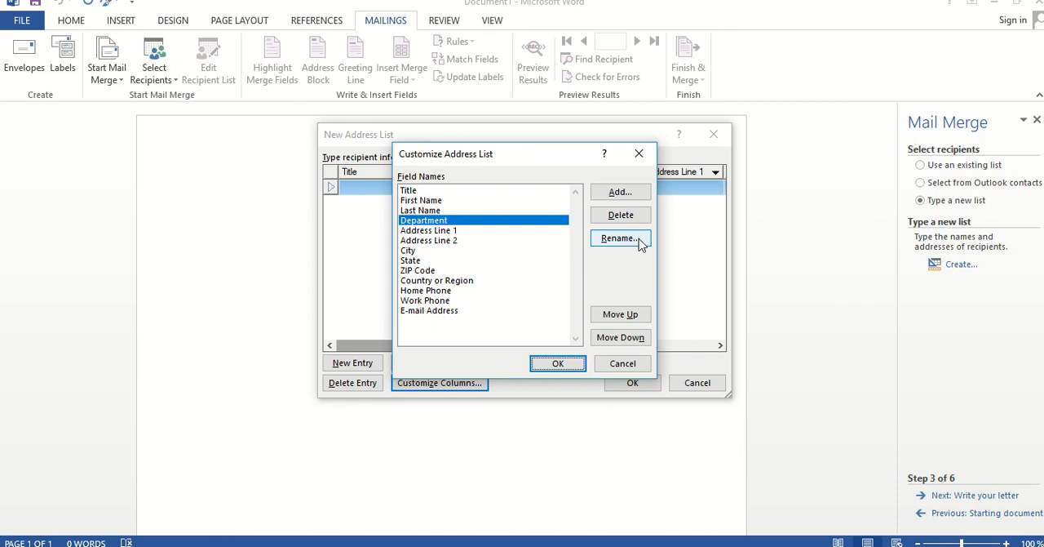
Delete the Address Line 1 and Address Line 2 fields from the address list columns
{"action": "left_click", "coordinate": [417, 231]}
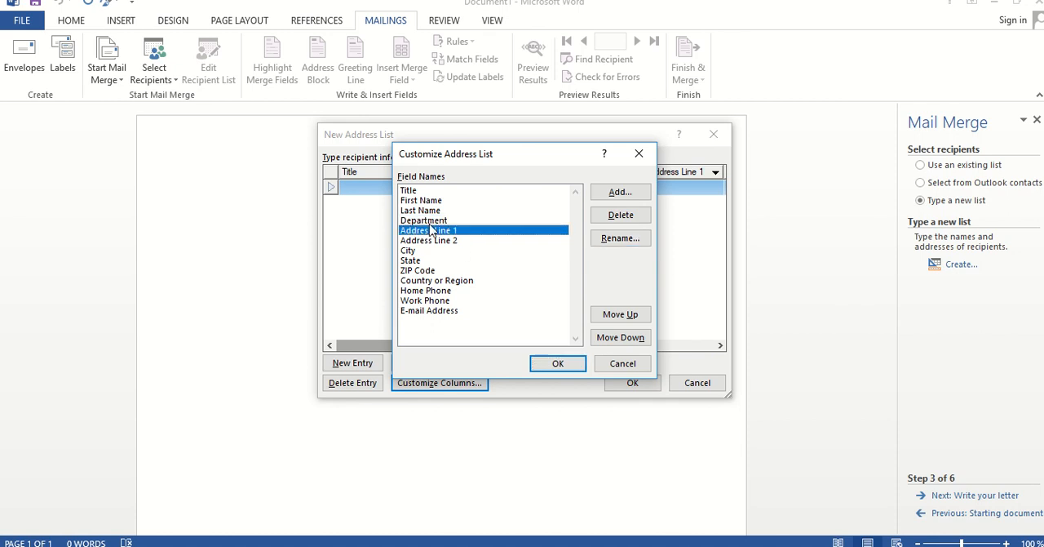
{"action": "left_click", "coordinate": [601, 219]}
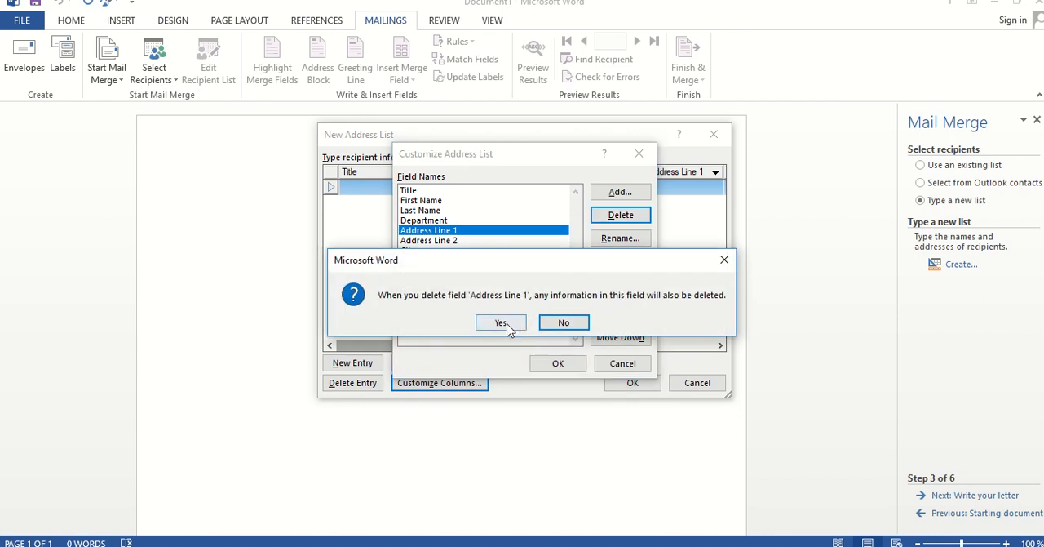
{"action": "left_click", "coordinate": [501, 323]}
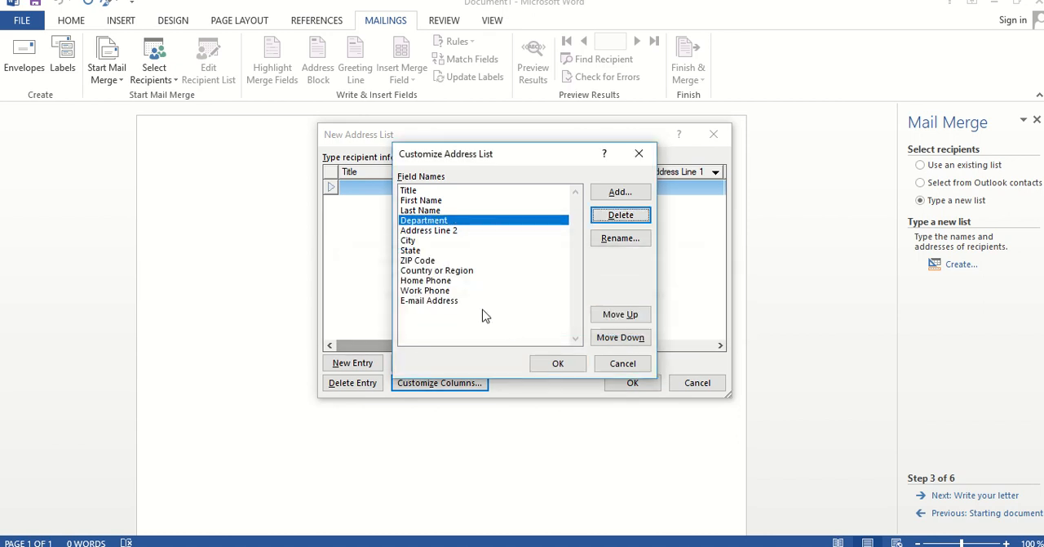
{"action": "left_click", "coordinate": [452, 232]}
{"action": "left_click", "coordinate": [622, 216]}
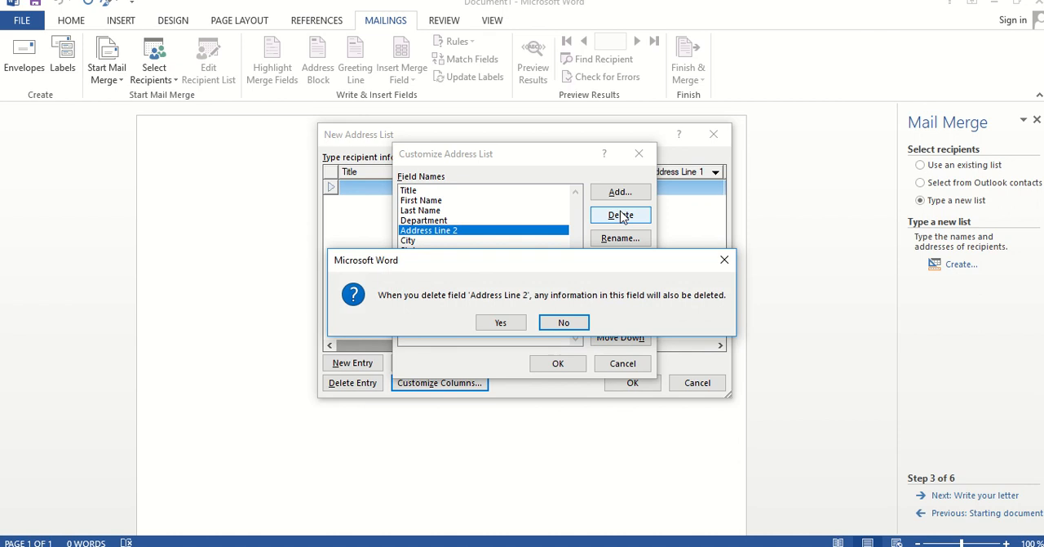
{"action": "left_click", "coordinate": [501, 323]}
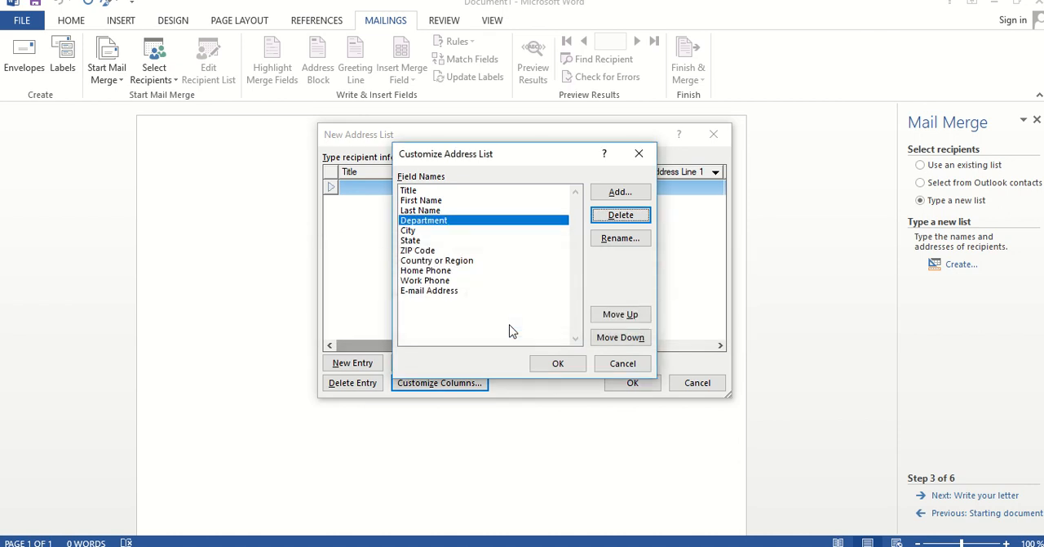
Delete the State and ZIP Code fields from the address list columns
{"action": "left_click", "coordinate": [417, 241]}
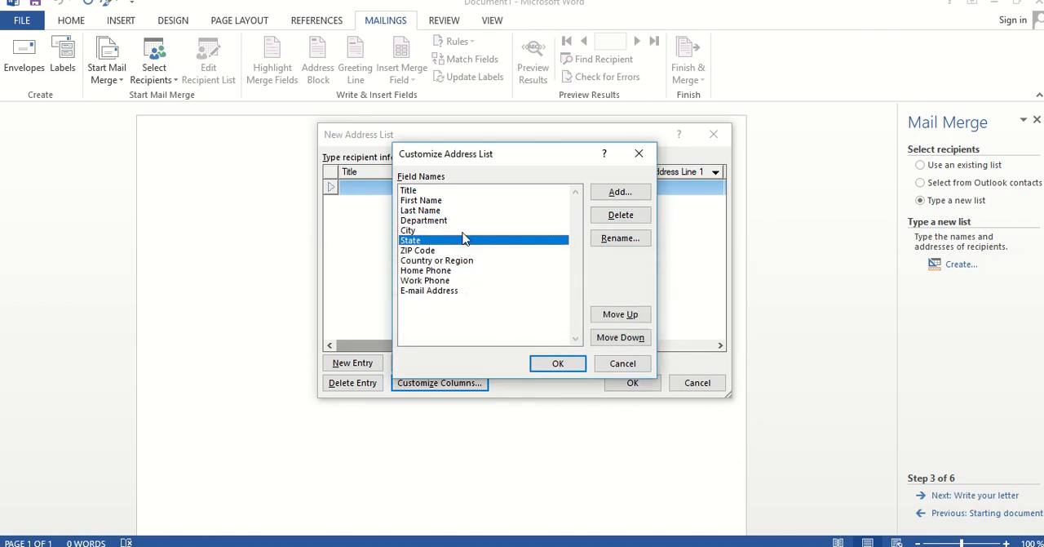
{"action": "left_click", "coordinate": [603, 219]}
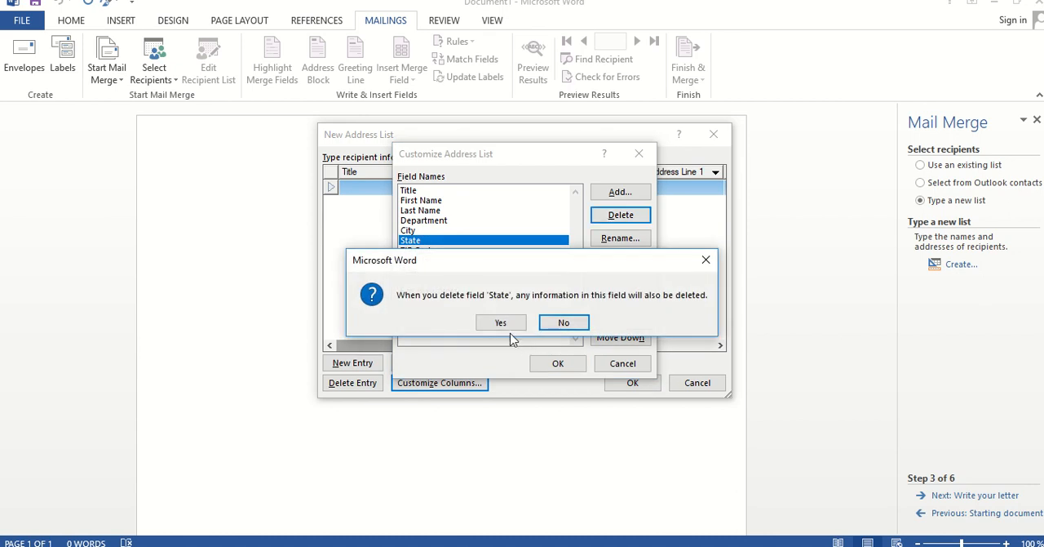
{"action": "left_click", "coordinate": [507, 325]}
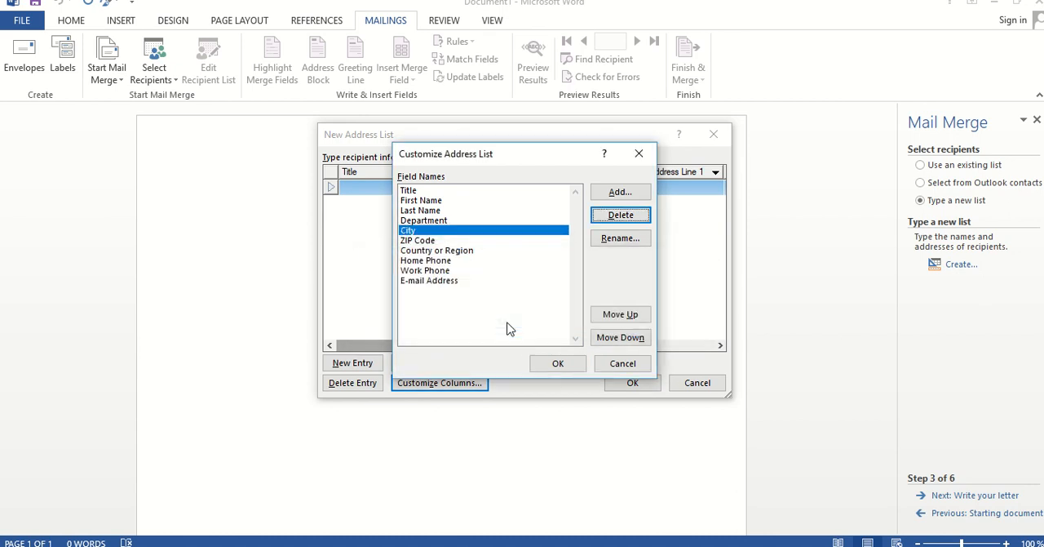
{"action": "left_click", "coordinate": [424, 242]}
{"action": "left_click", "coordinate": [640, 215]}
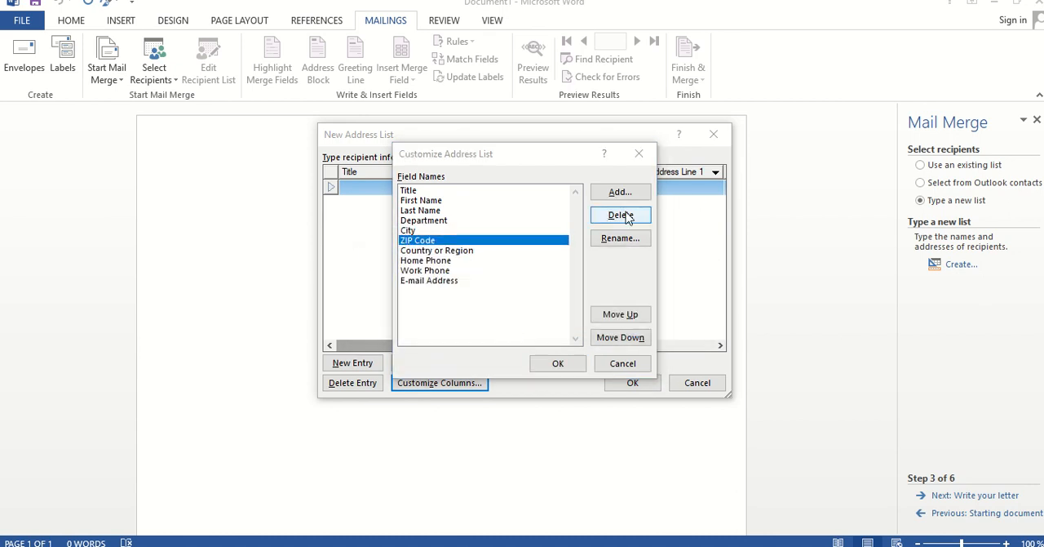
{"action": "left_click", "coordinate": [501, 322]}
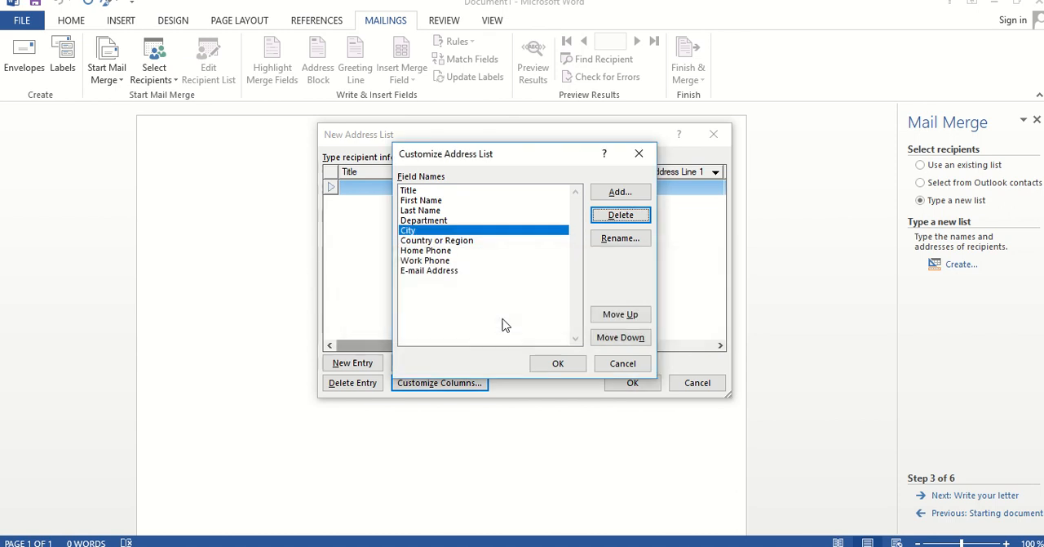
Delete the Country or Region and Home Phone fields, and apply the customized columns to the address list
{"action": "left_click", "coordinate": [463, 242]}
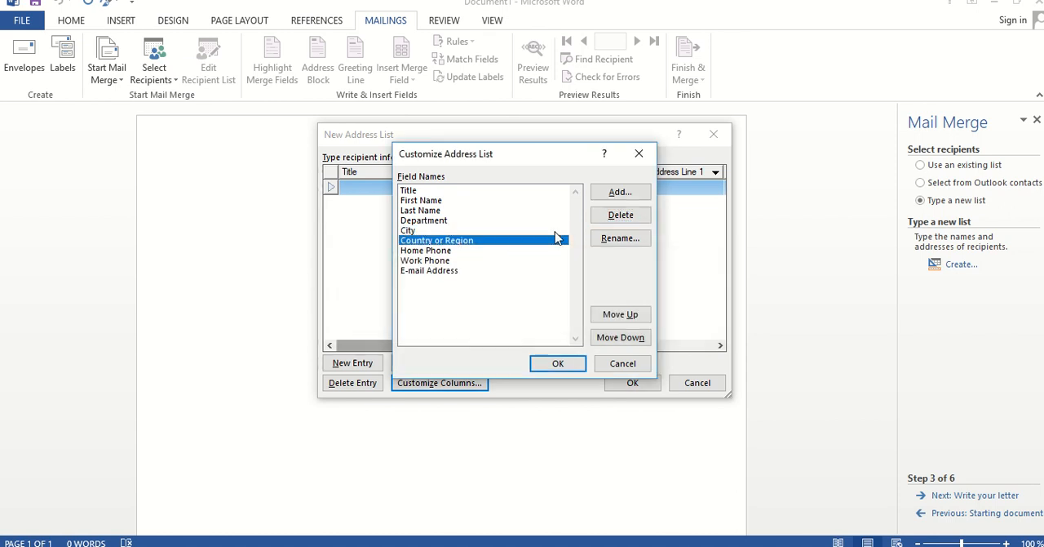
{"action": "left_click", "coordinate": [618, 215]}
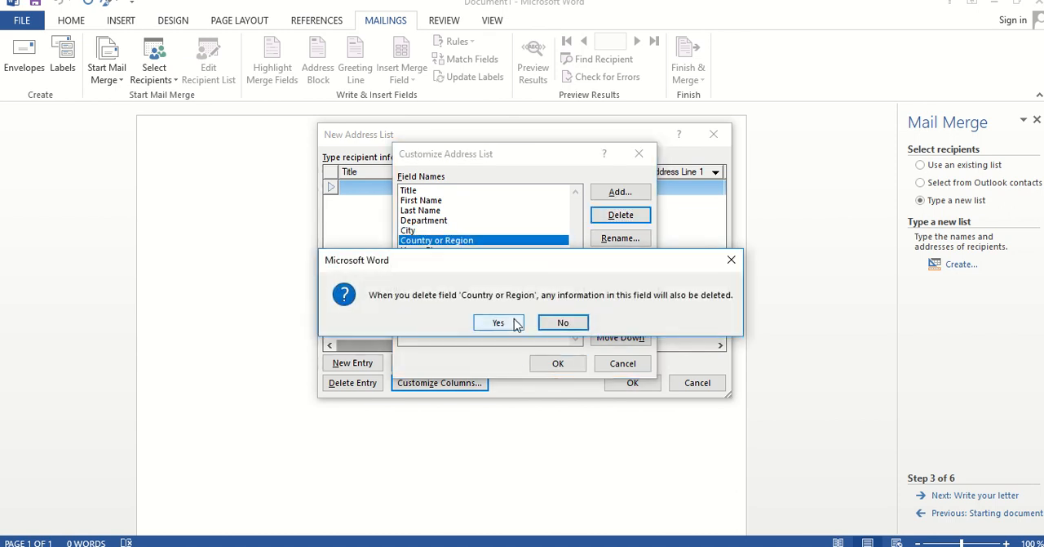
{"action": "left_click", "coordinate": [501, 321]}
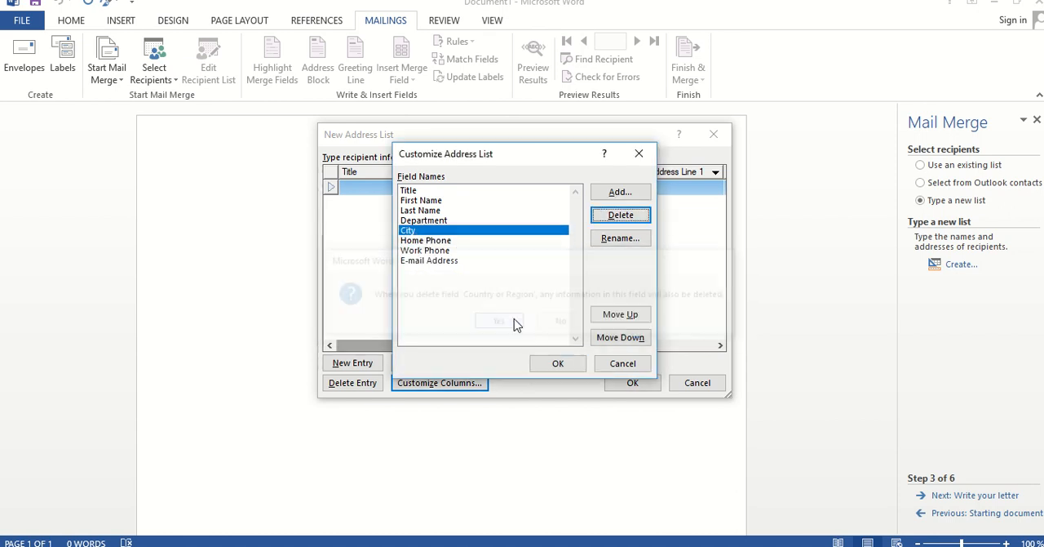
{"action": "left_click", "coordinate": [445, 241]}
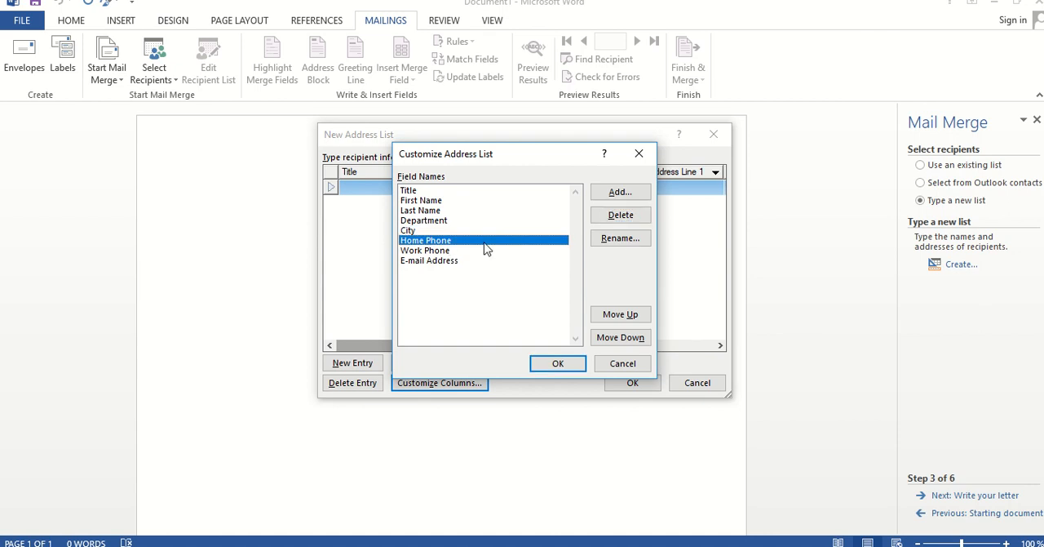
{"action": "left_click", "coordinate": [616, 217]}
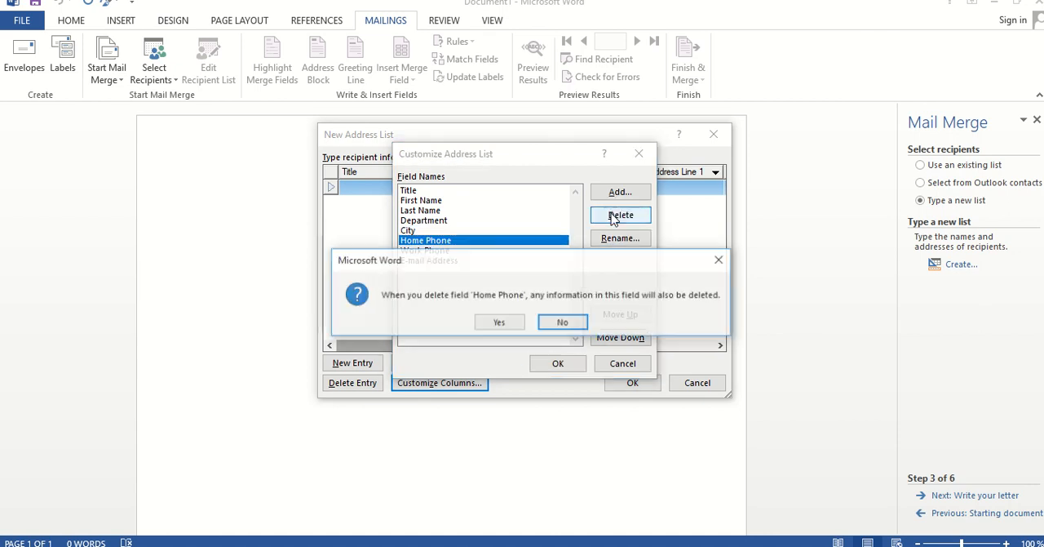
{"action": "left_click", "coordinate": [512, 323]}
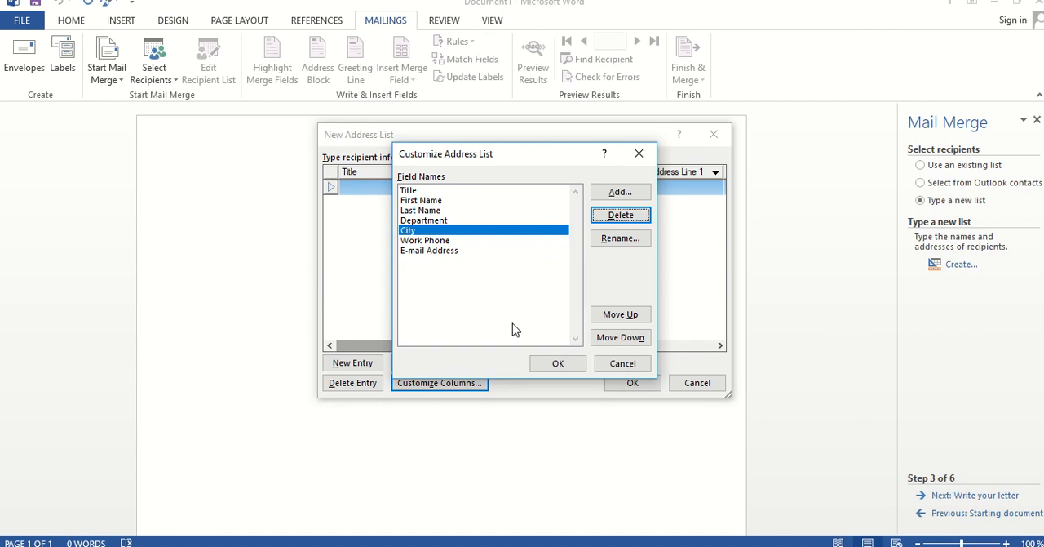
{"action": "left_click", "coordinate": [544, 363]}
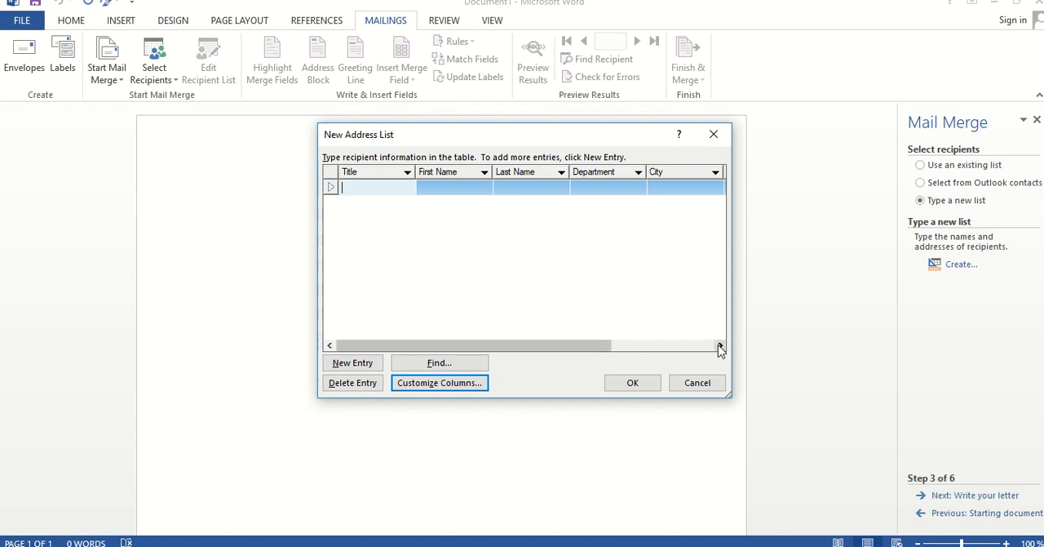
Fill in the first recipient's title as Mr and enter the recipient's first and last name
{"action": "left_click_drag", "start_coordinate": [720, 349], "coordinate": [721, 349]}
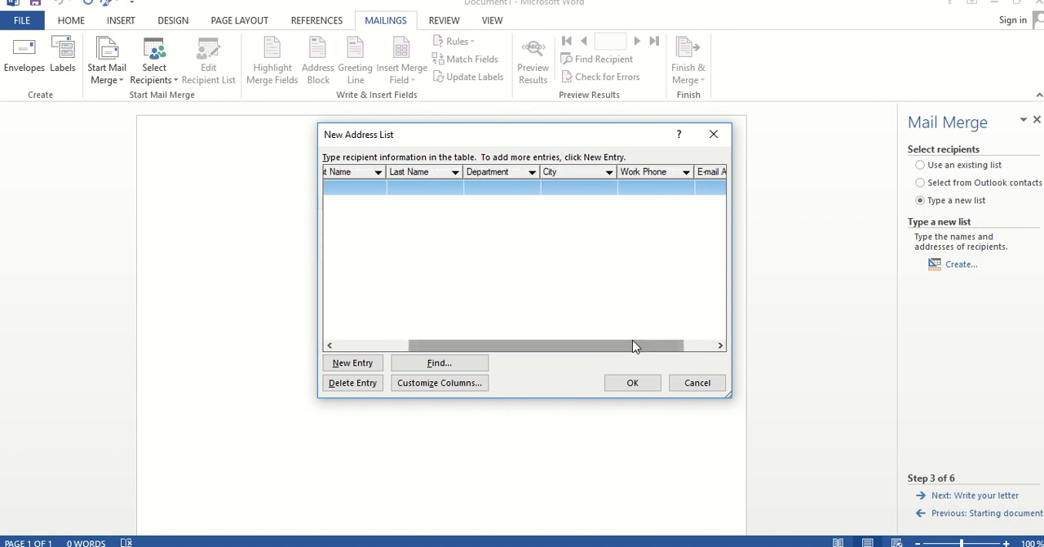
{"action": "left_click_drag", "start_coordinate": [634, 348], "coordinate": [528, 349]}
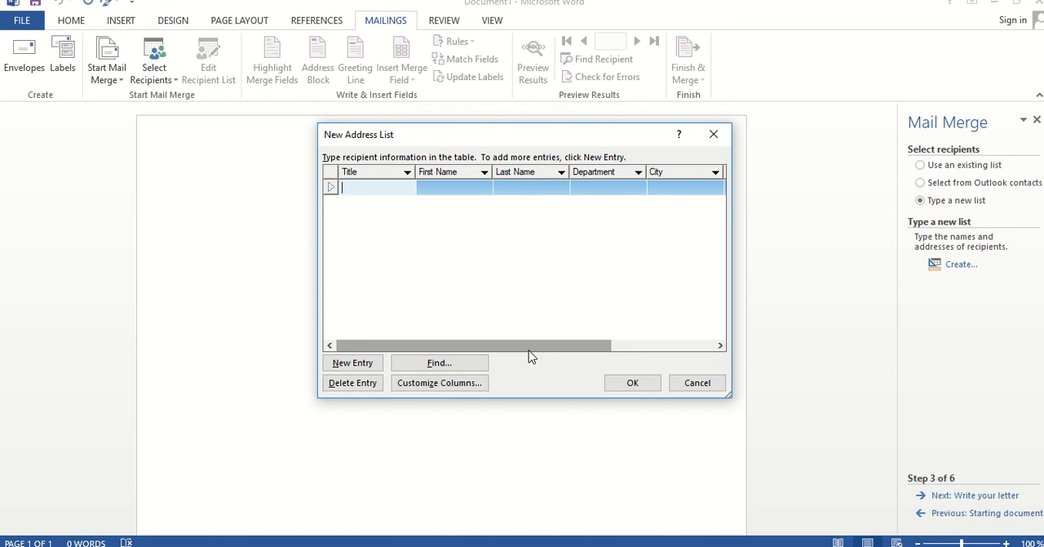
{"action": "type", "text": "Mr"}
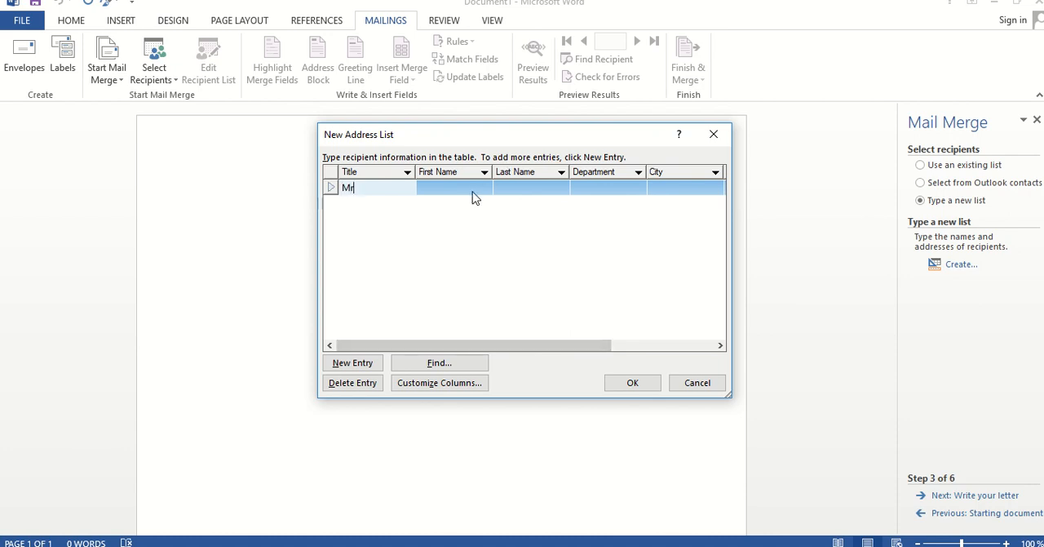
{"action": "left_click", "coordinate": [473, 188]}
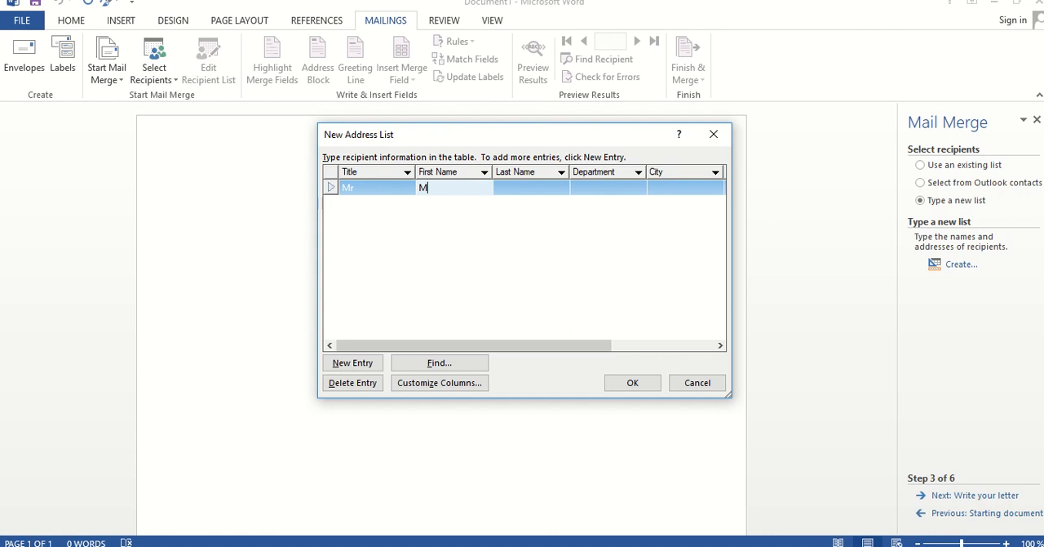
{"action": "left_click", "coordinate": [504, 191]}
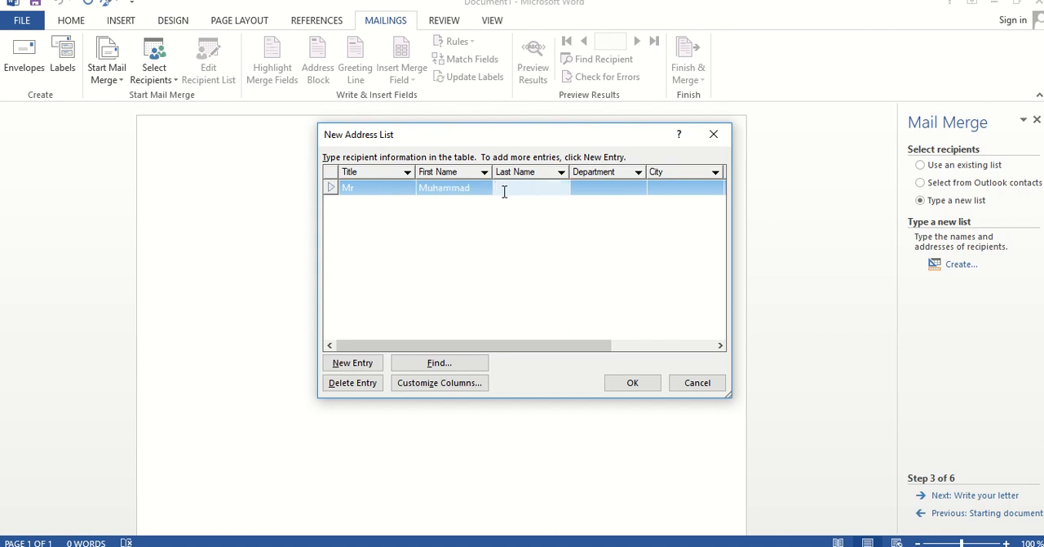
Set the first recipient's department to CS and the city to Faisalabad
{"action": "left_click", "coordinate": [590, 192]}
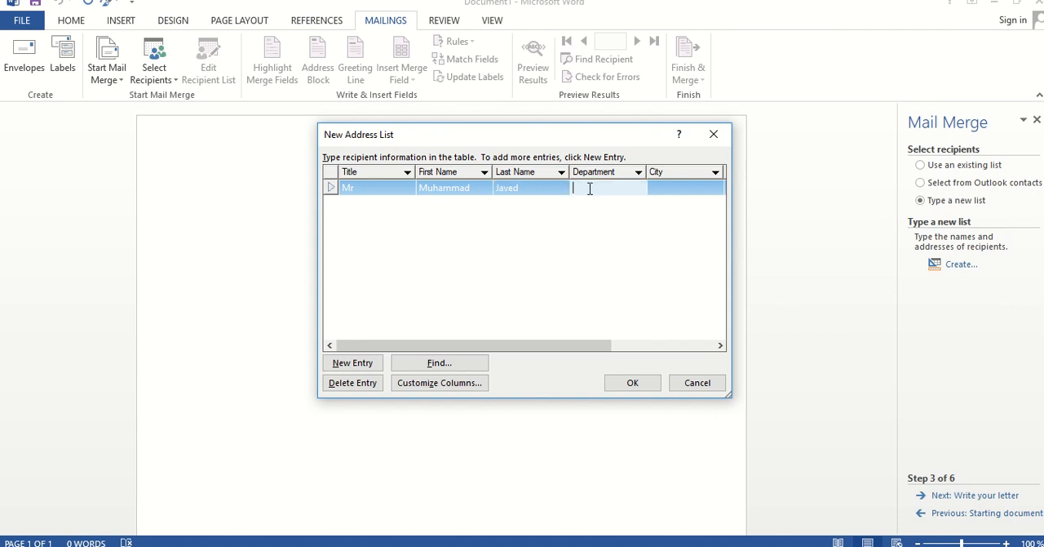
{"action": "type", "text": "CS"}
{"action": "left_click", "coordinate": [673, 189]}
{"action": "type", "text": "F"}
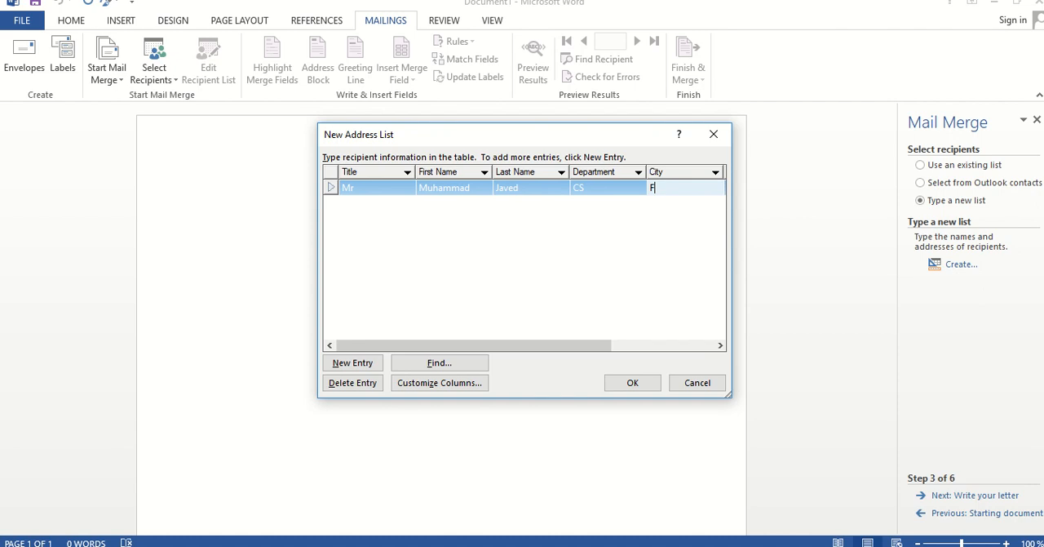
{"action": "type", "text": "aisalabad"}
Enter the first recipient's work phone number in the address list
{"action": "left_click", "coordinate": [720, 346]}
{"action": "left_click", "coordinate": [720, 346]}
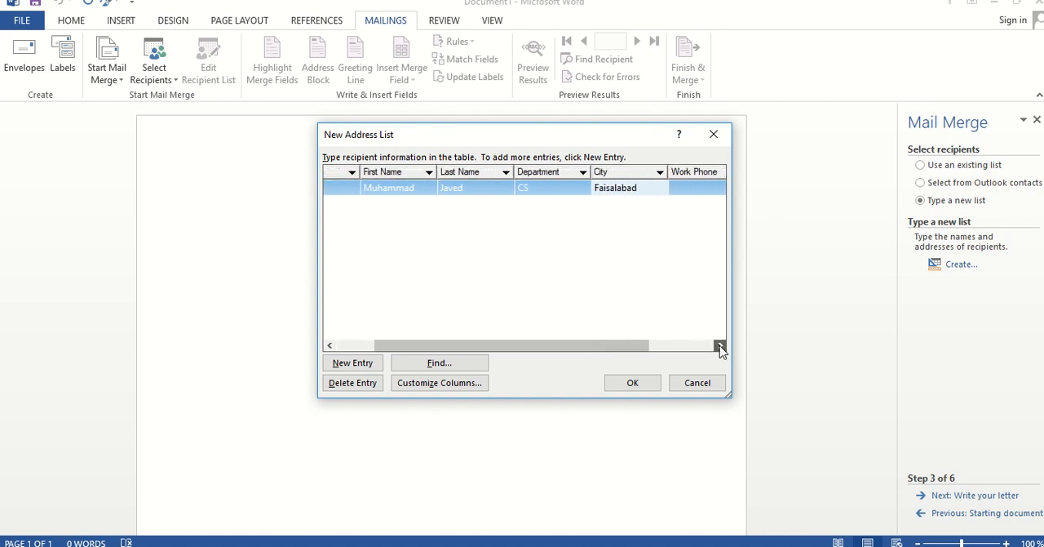
{"action": "left_click", "coordinate": [719, 346]}
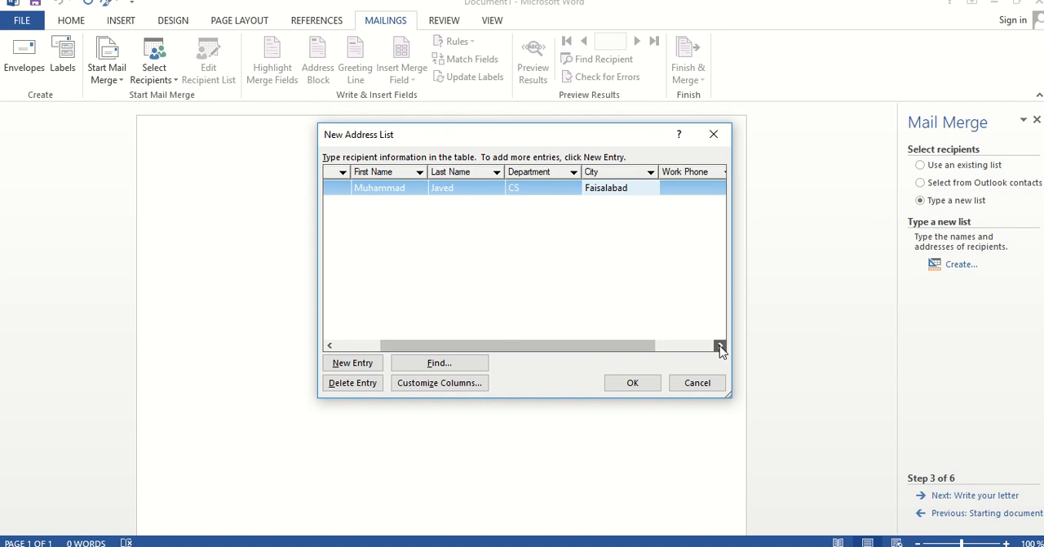
{"action": "left_click", "coordinate": [675, 187]}
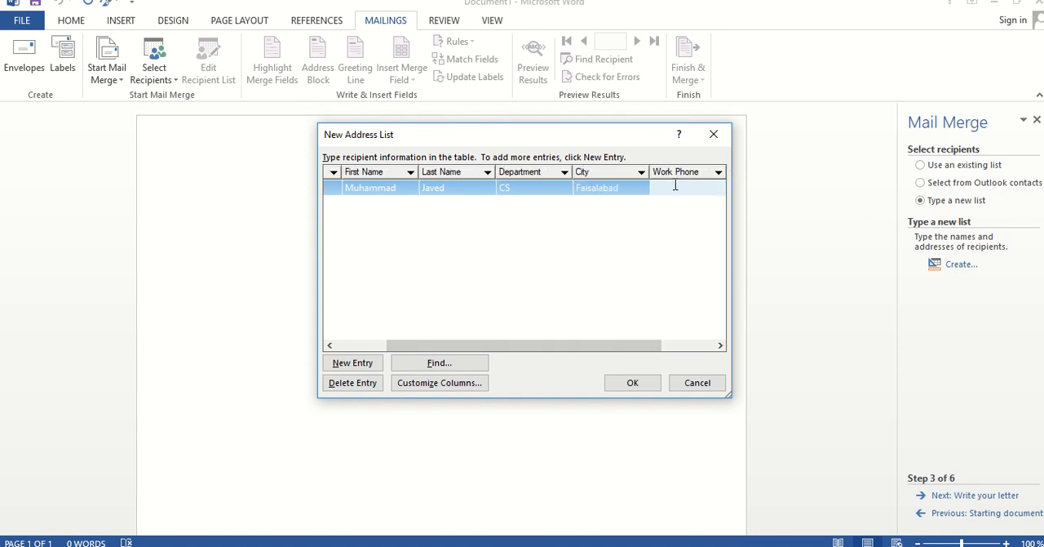
{"action": "type", "text": "041-112233"}
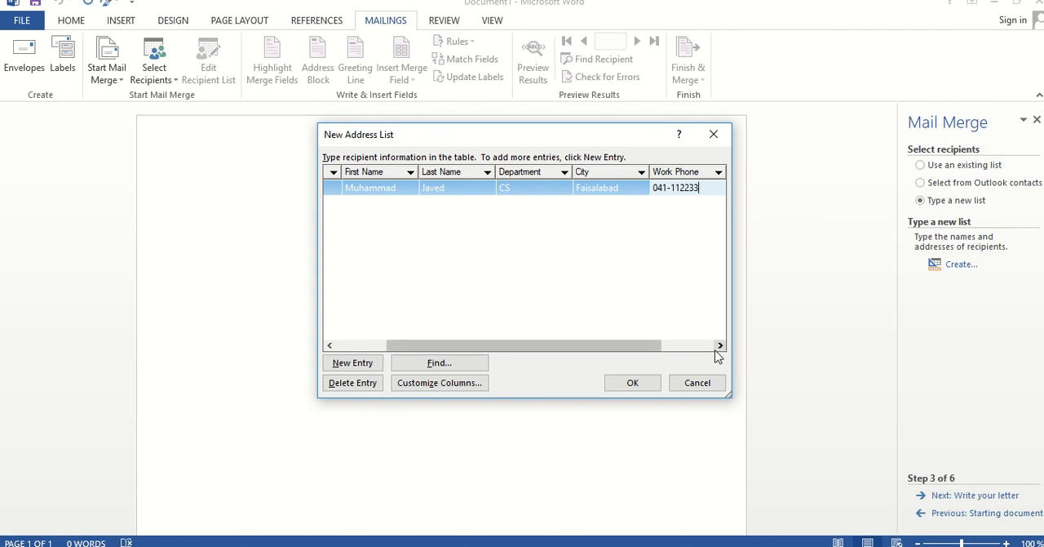
{"action": "left_click", "coordinate": [721, 346]}
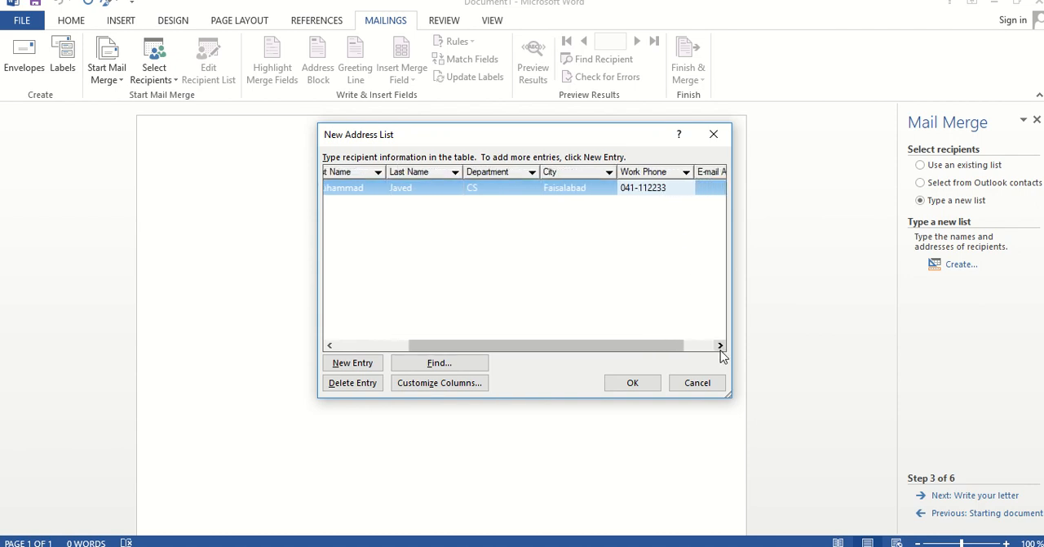
Enter the first recipient's e-mail address in the address list
{"action": "left_click", "coordinate": [720, 346]}
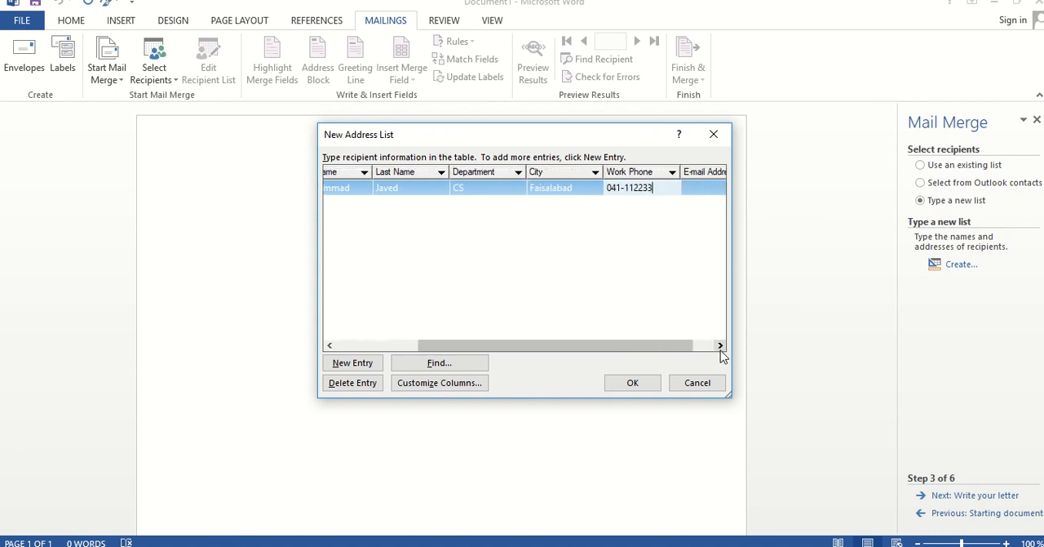
{"action": "left_click", "coordinate": [686, 188]}
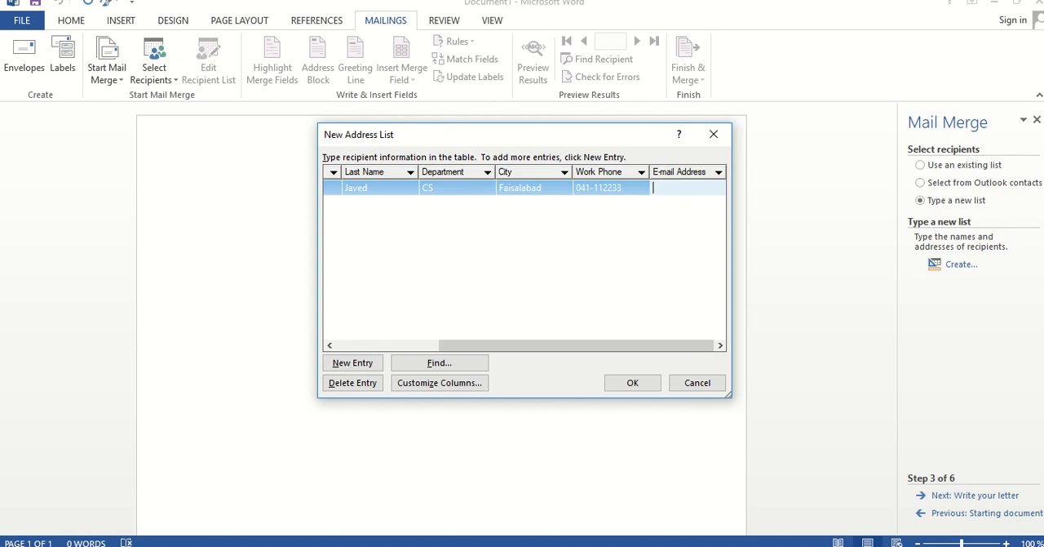
{"action": "type", "text": "abc@123"}
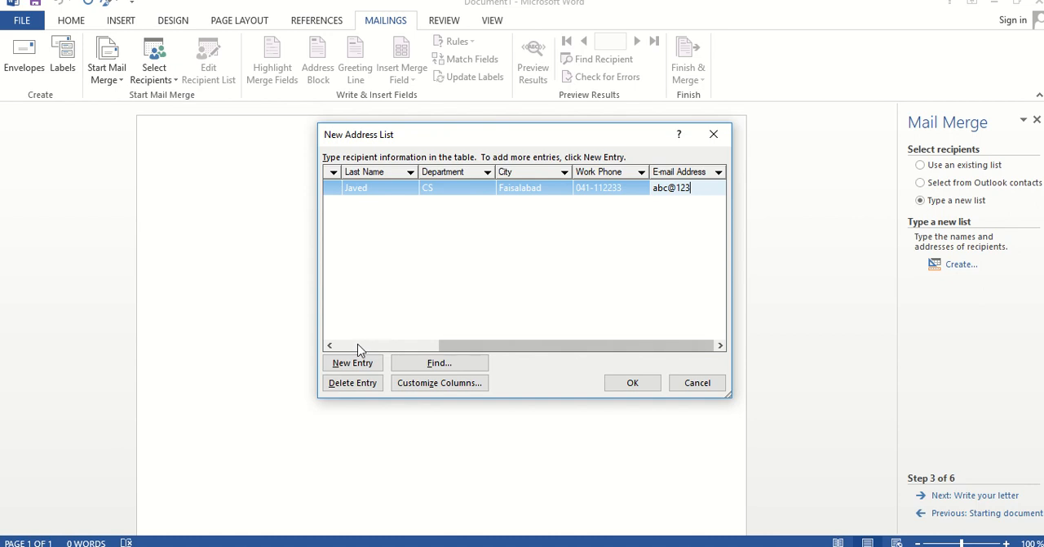
Add a second entry with the title Miss and enter the recipient's first and last name
{"action": "left_click", "coordinate": [330, 345]}
{"action": "left_click", "coordinate": [329, 345]}
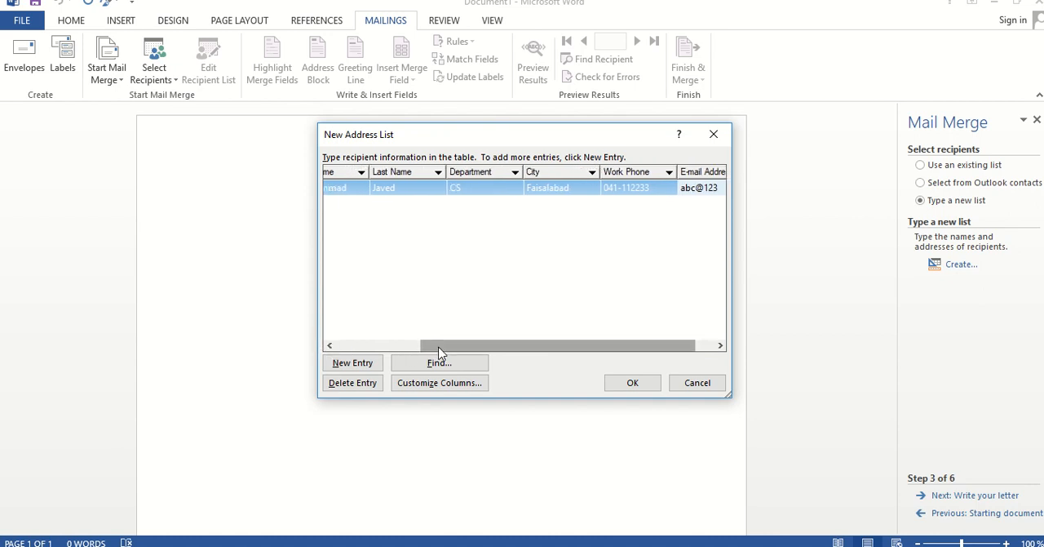
{"action": "left_click_drag", "start_coordinate": [438, 352], "coordinate": [333, 346]}
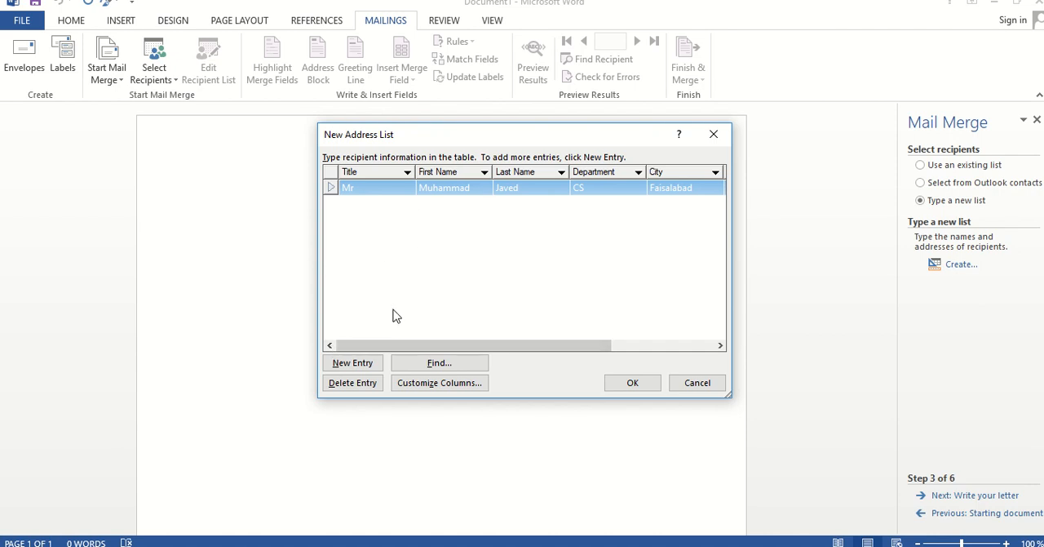
{"action": "left_click", "coordinate": [364, 368]}
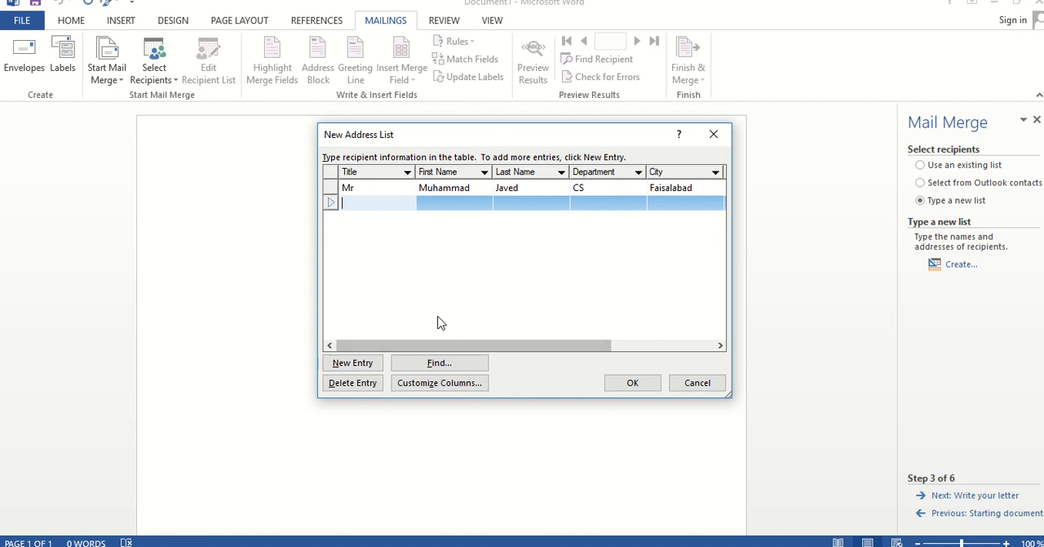
{"action": "type", "text": "Miss"}
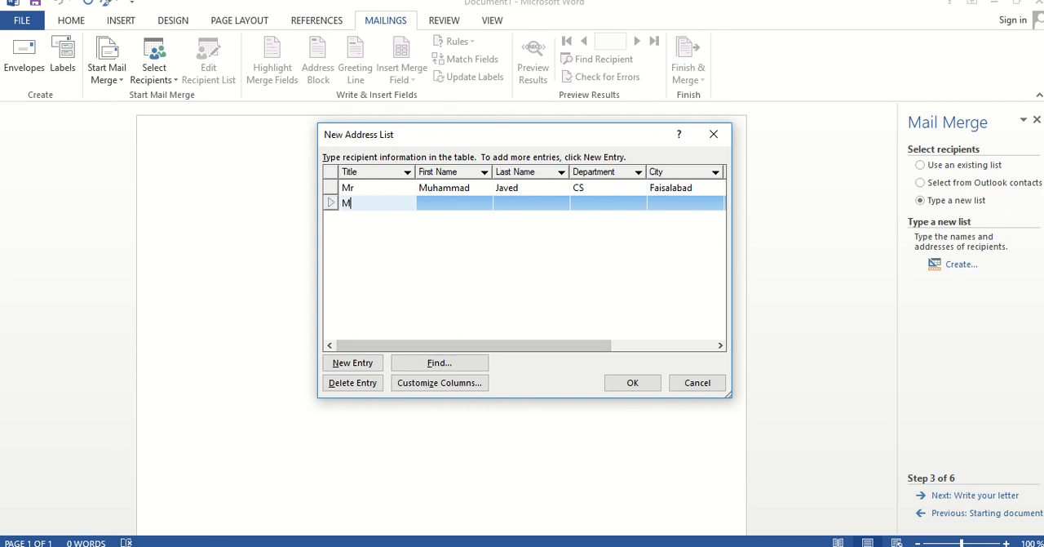
{"action": "left_click", "coordinate": [484, 203]}
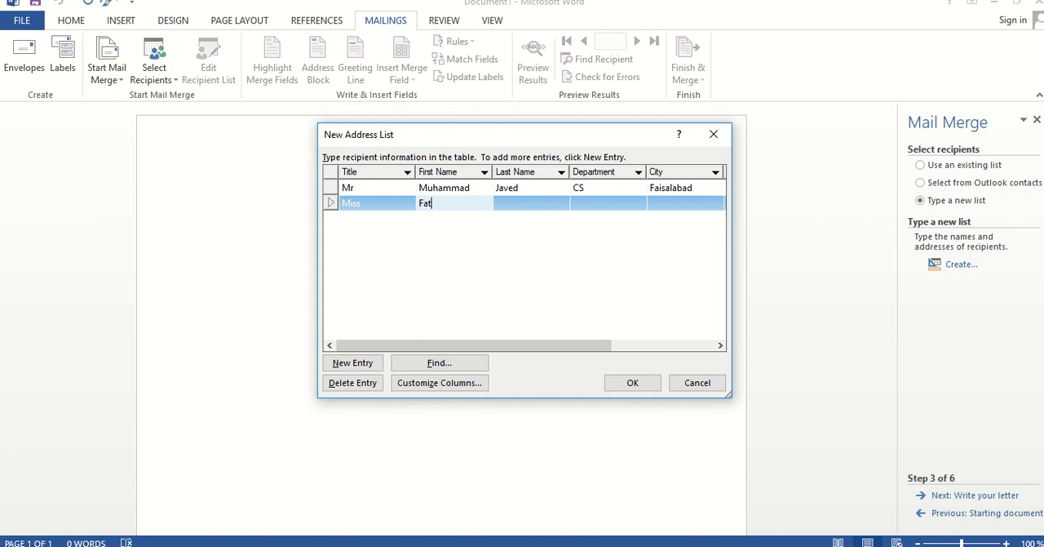
{"action": "left_click", "coordinate": [536, 212]}
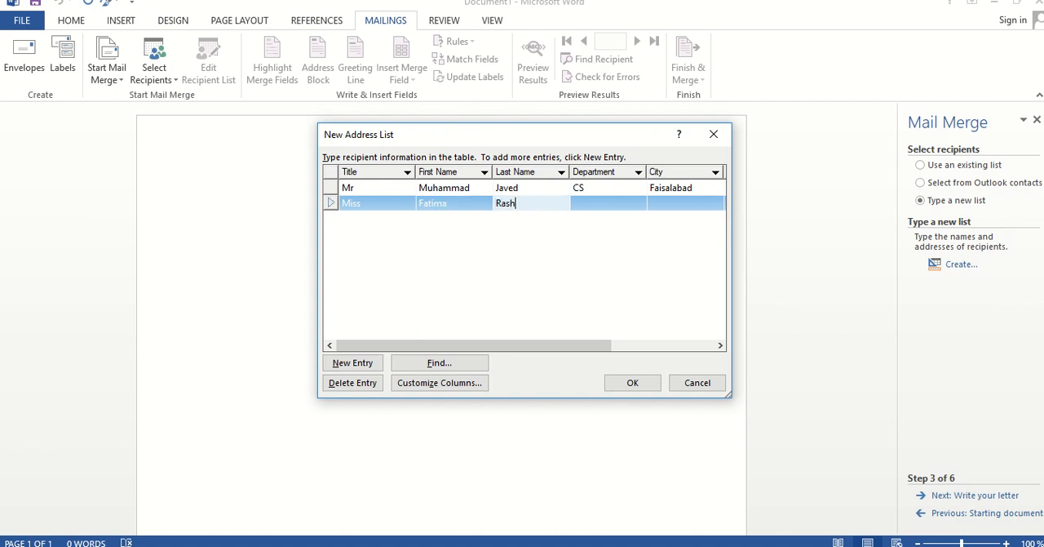
Set the second recipient's department to stat and the city to Lahore
{"action": "left_click", "coordinate": [595, 204]}
{"action": "type", "text": "stat"}
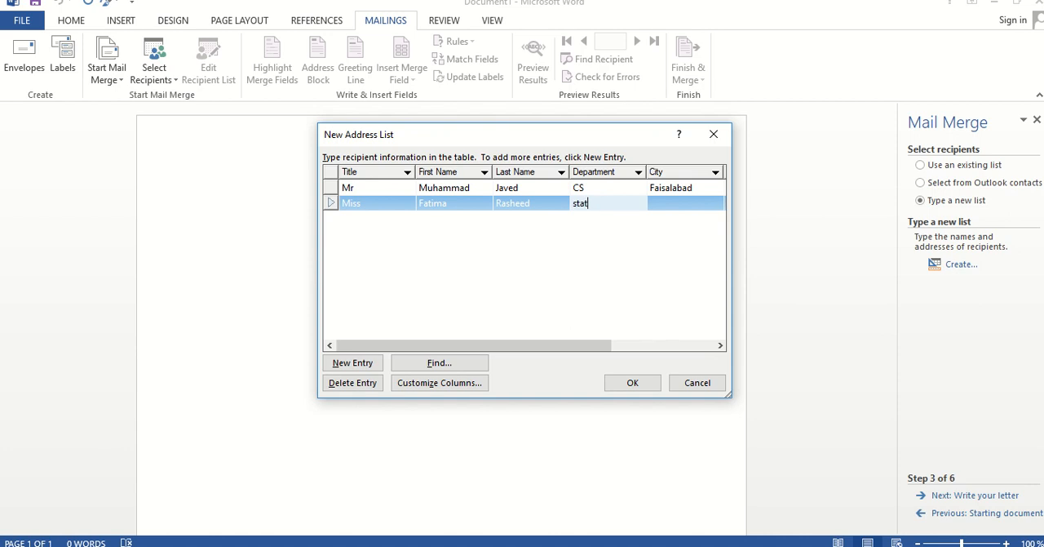
{"action": "left_click", "coordinate": [694, 205]}
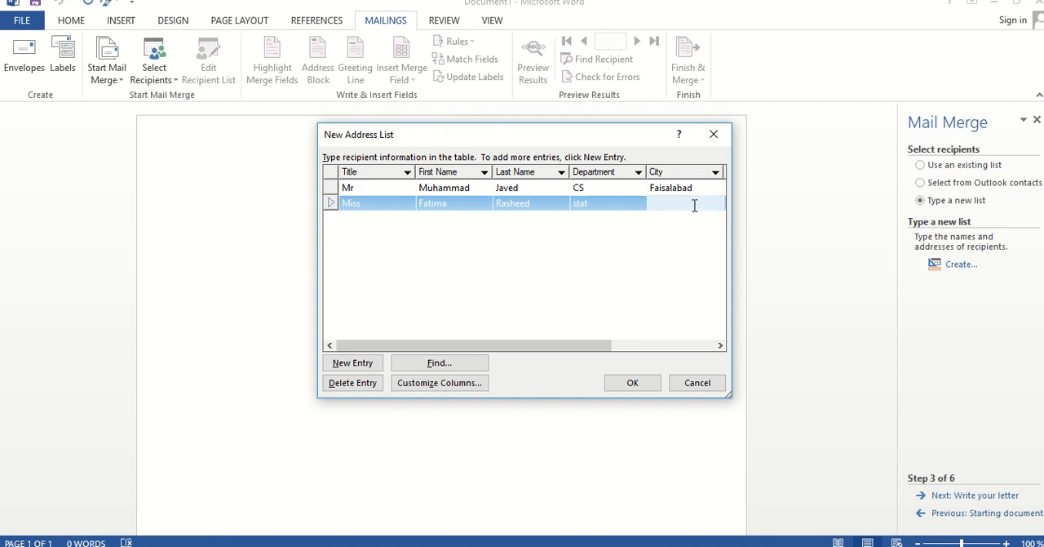
{"action": "type", "text": "Lahore"}
Enter the second recipient's work phone number and e-mail address
{"action": "left_click", "coordinate": [721, 347]}
{"action": "left_click", "coordinate": [721, 347]}
{"action": "left_click", "coordinate": [721, 347]}
{"action": "left_click", "coordinate": [721, 347]}
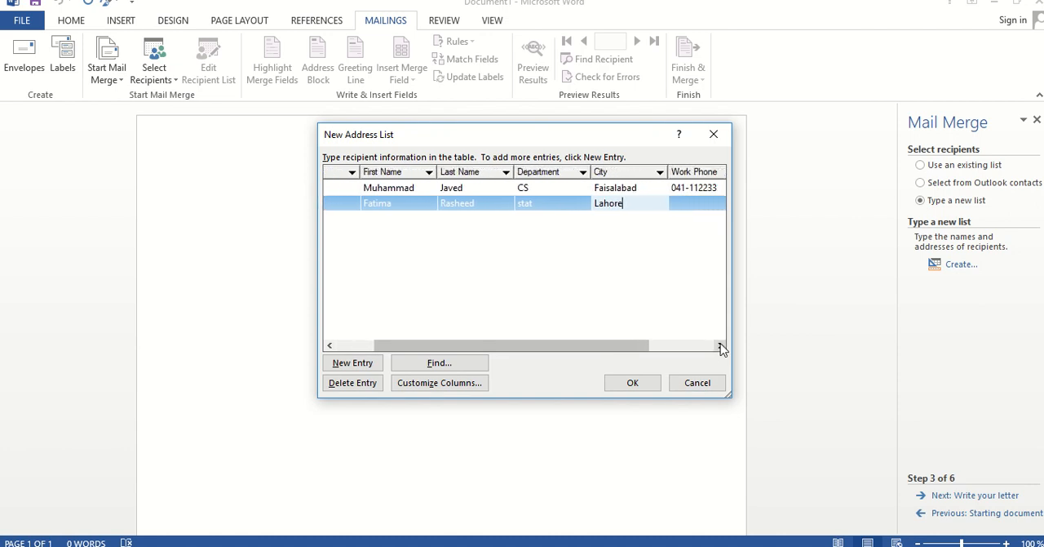
{"action": "left_click", "coordinate": [721, 347]}
{"action": "left_click", "coordinate": [721, 346]}
{"action": "left_click", "coordinate": [722, 346]}
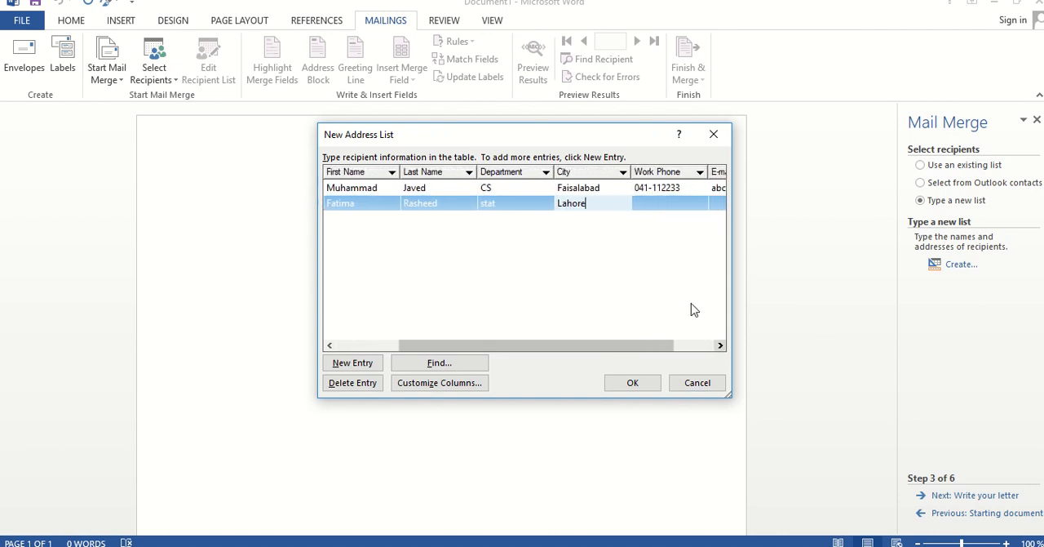
{"action": "left_click", "coordinate": [658, 204]}
{"action": "type", "text": "042"}
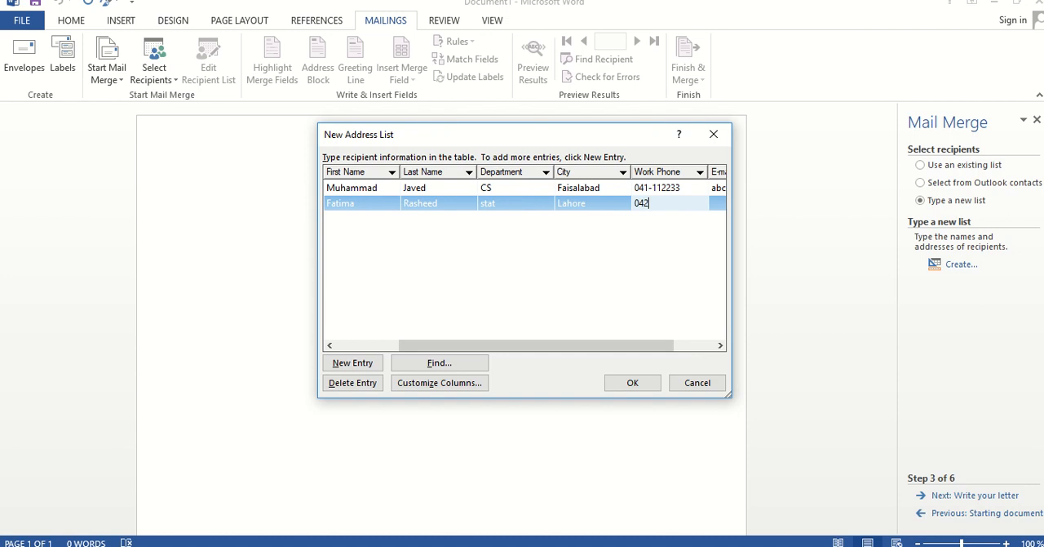
{"action": "type", "text": "-445566"}
{"action": "left_click", "coordinate": [718, 205]}
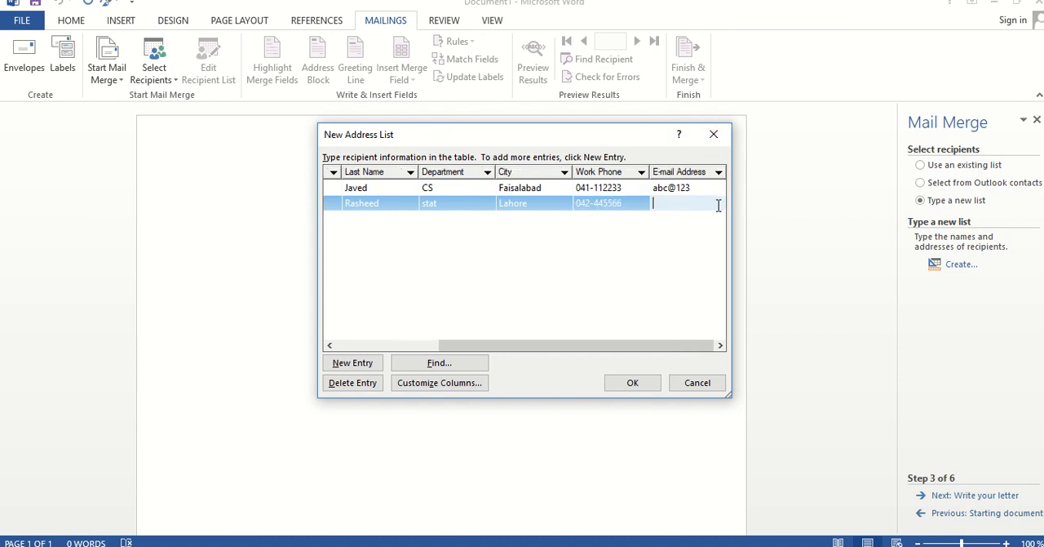
{"action": "type", "text": "xyz@qwe"}
Add a third entry with the title Mr and enter the recipient's first and last name
{"action": "left_click", "coordinate": [359, 364]}
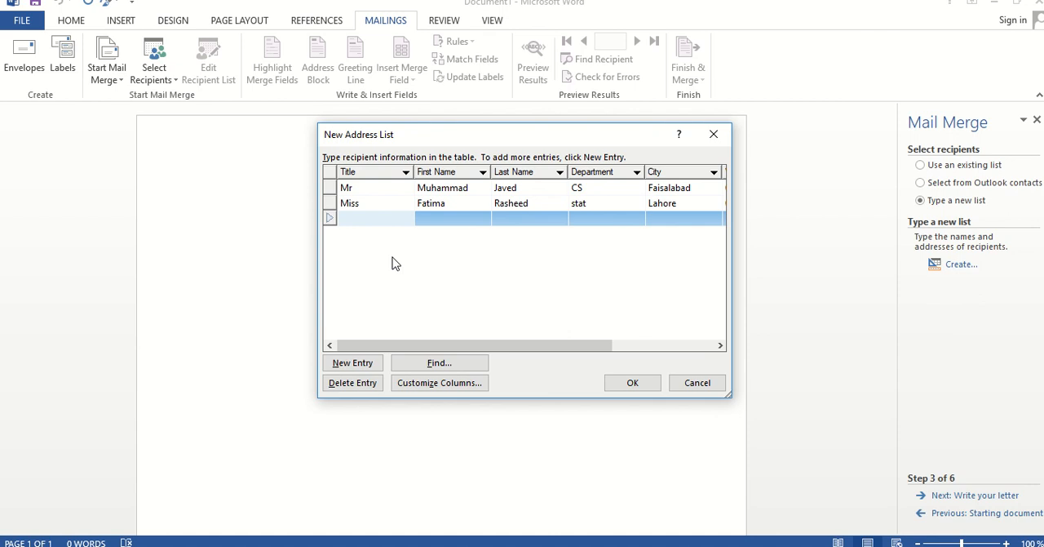
{"action": "type", "text": "Mr"}
{"action": "left_click", "coordinate": [454, 218]}
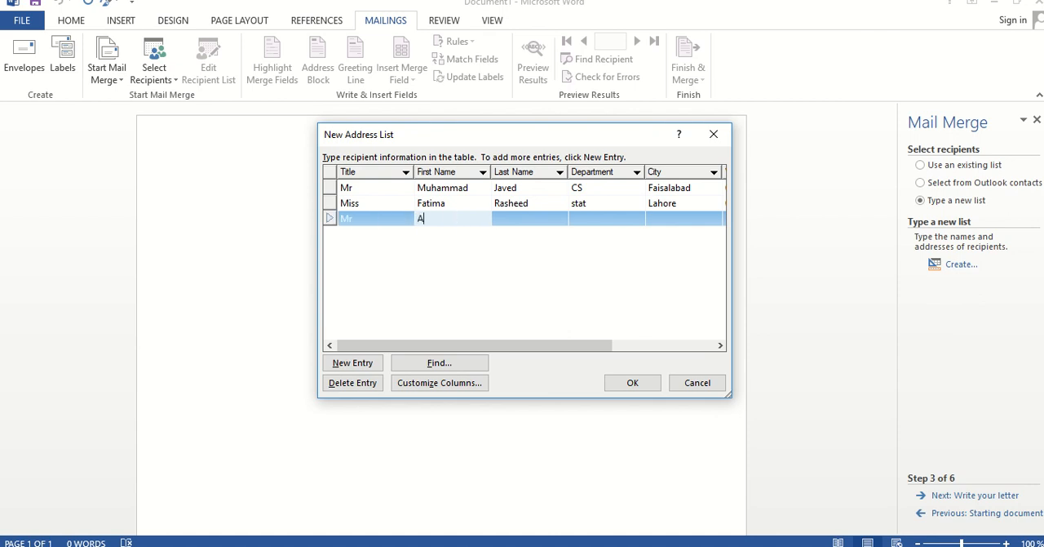
{"action": "left_click", "coordinate": [508, 223]}
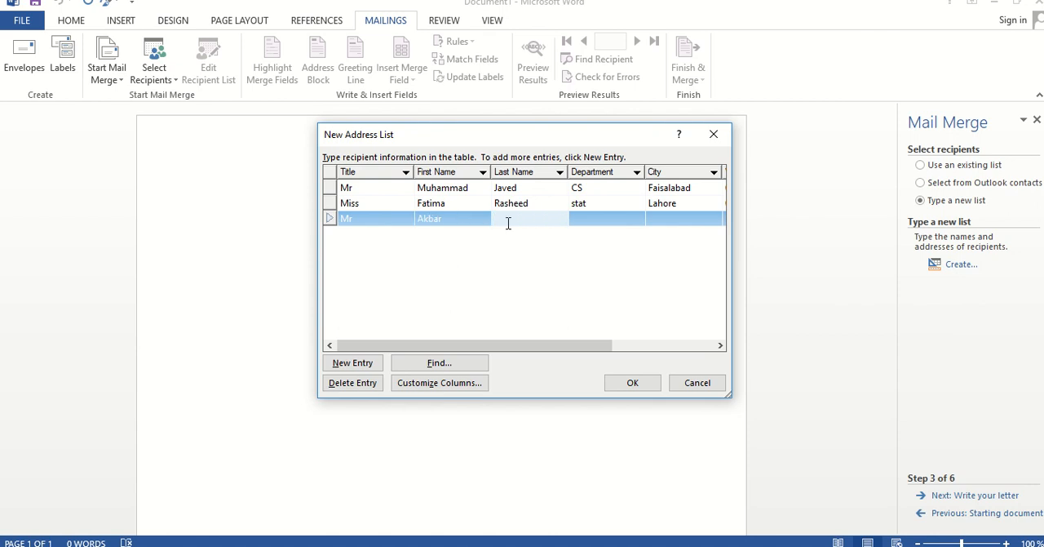
Set the third recipient's department to Math and the city to Multan
{"action": "left_click", "coordinate": [578, 223]}
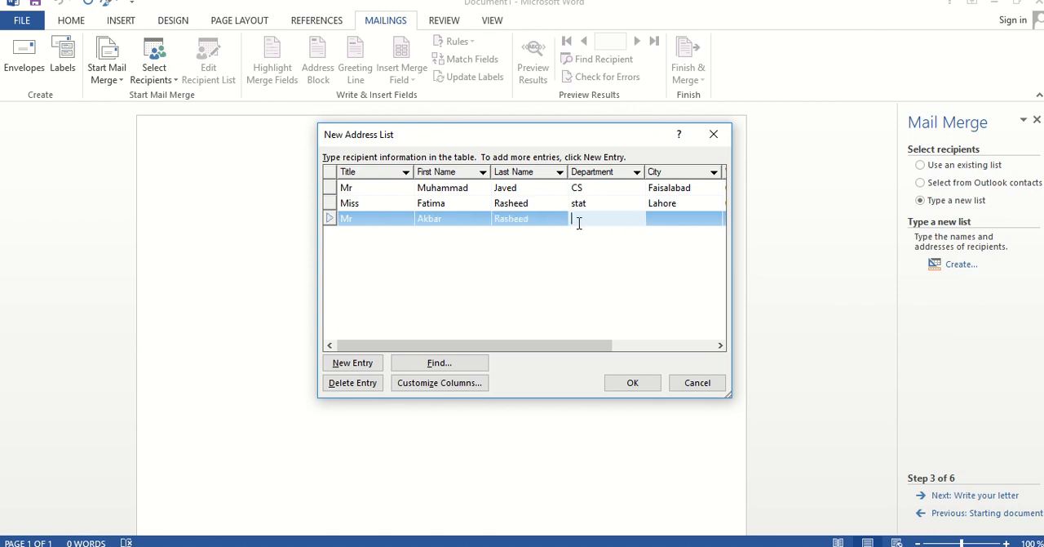
{"action": "type", "text": "Math"}
{"action": "left_click", "coordinate": [659, 218]}
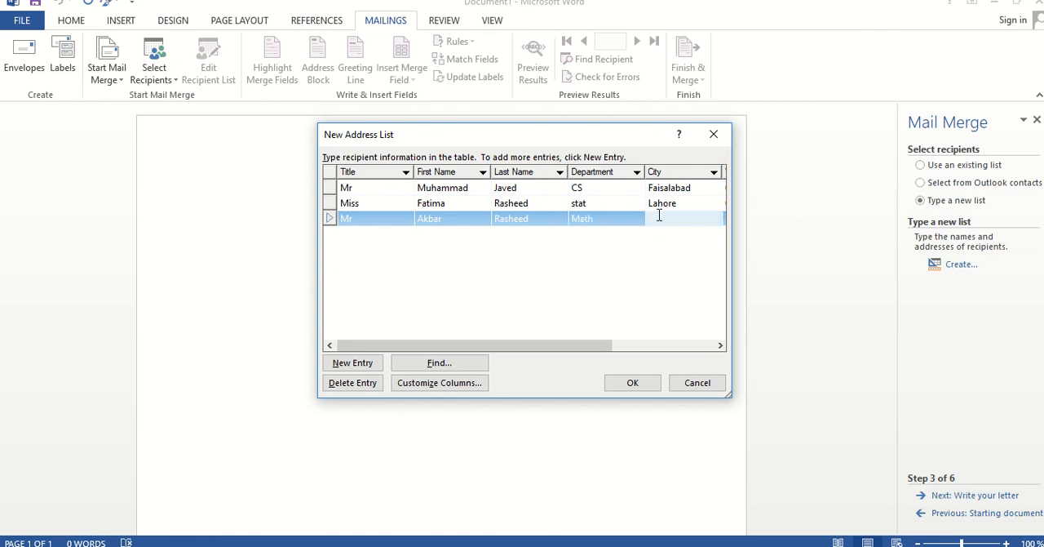
{"action": "type", "text": "Multan"}
Enter the third recipient's work phone number and e-mail address
{"action": "left_click", "coordinate": [721, 345]}
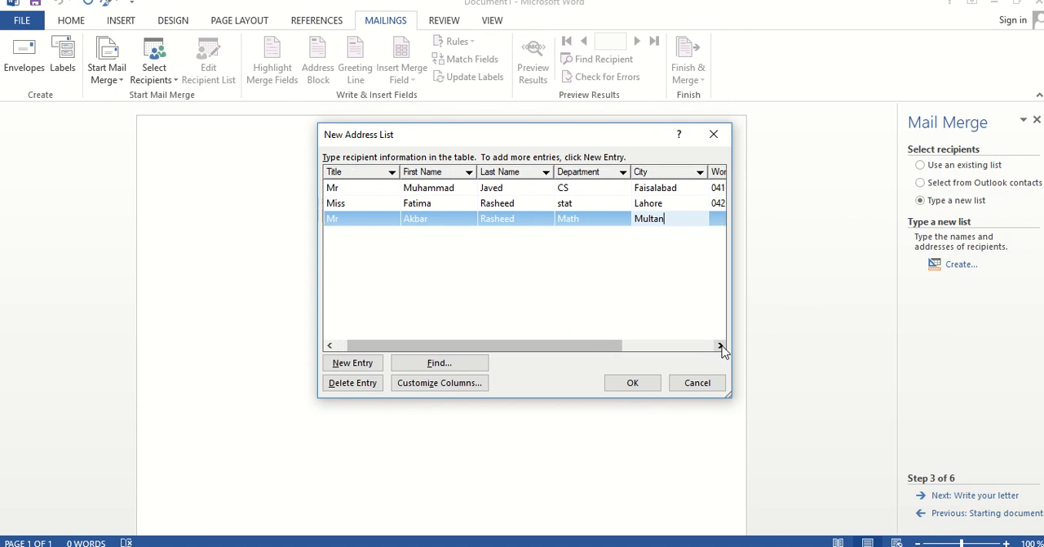
{"action": "left_click", "coordinate": [720, 345]}
{"action": "left_click", "coordinate": [721, 345]}
{"action": "left_click", "coordinate": [720, 345]}
{"action": "left_click", "coordinate": [720, 345]}
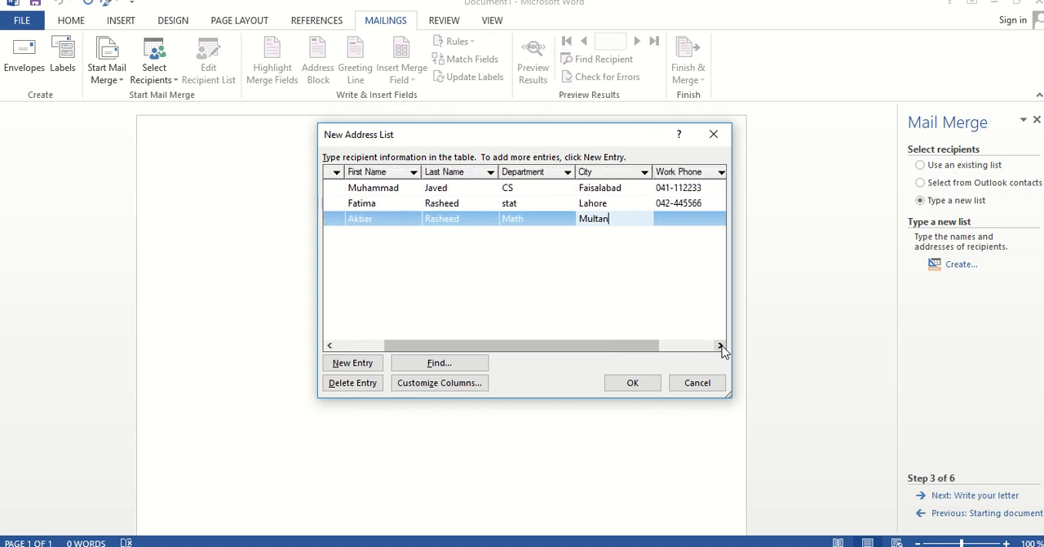
{"action": "left_click", "coordinate": [721, 345]}
{"action": "left_click", "coordinate": [720, 345]}
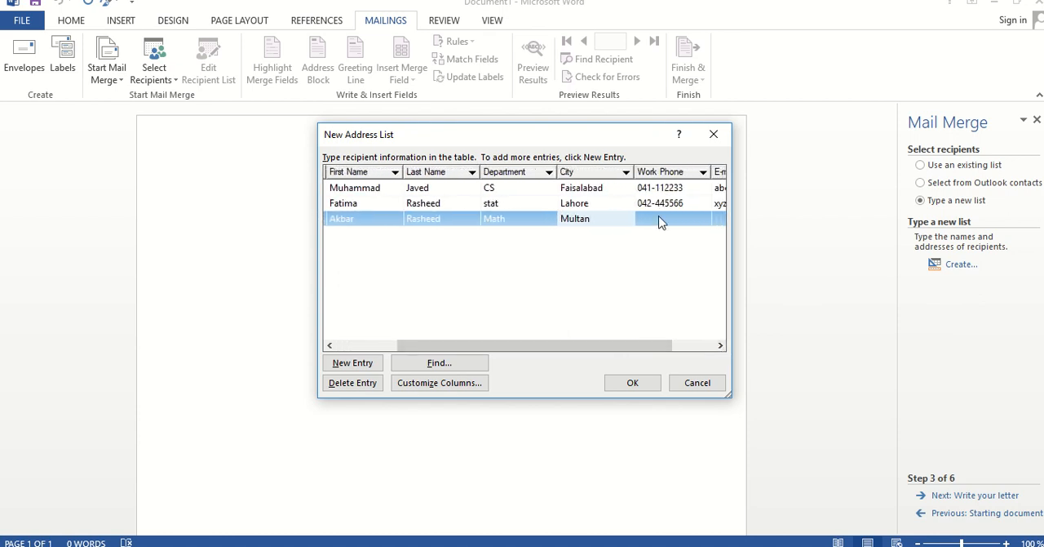
{"action": "left_click", "coordinate": [661, 222]}
{"action": "type", "text": "042-4"}
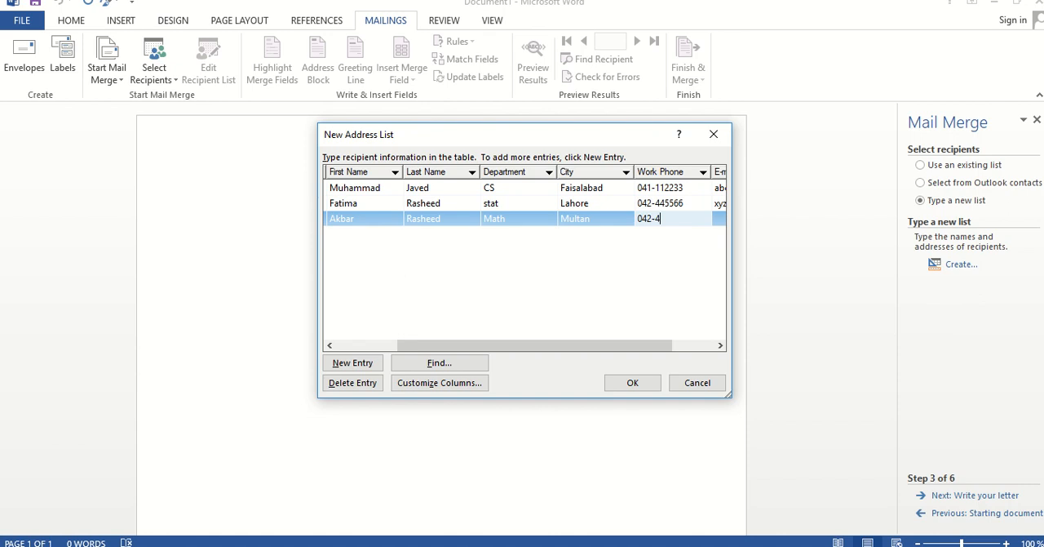
{"action": "type", "text": "20420"}
{"action": "left_click", "coordinate": [718, 219]}
{"action": "type", "text": "a"}
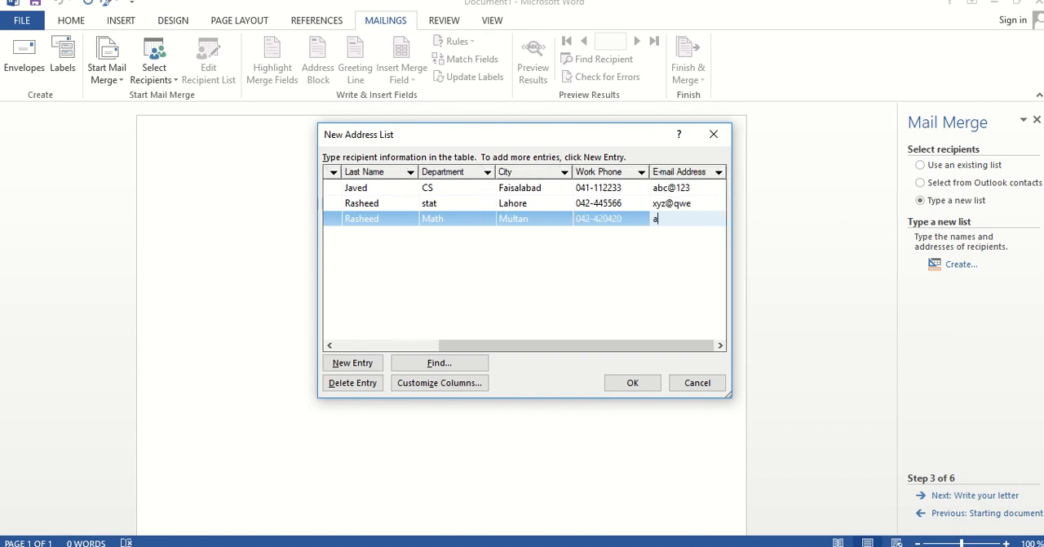
{"action": "type", "text": "vc@qwe"}
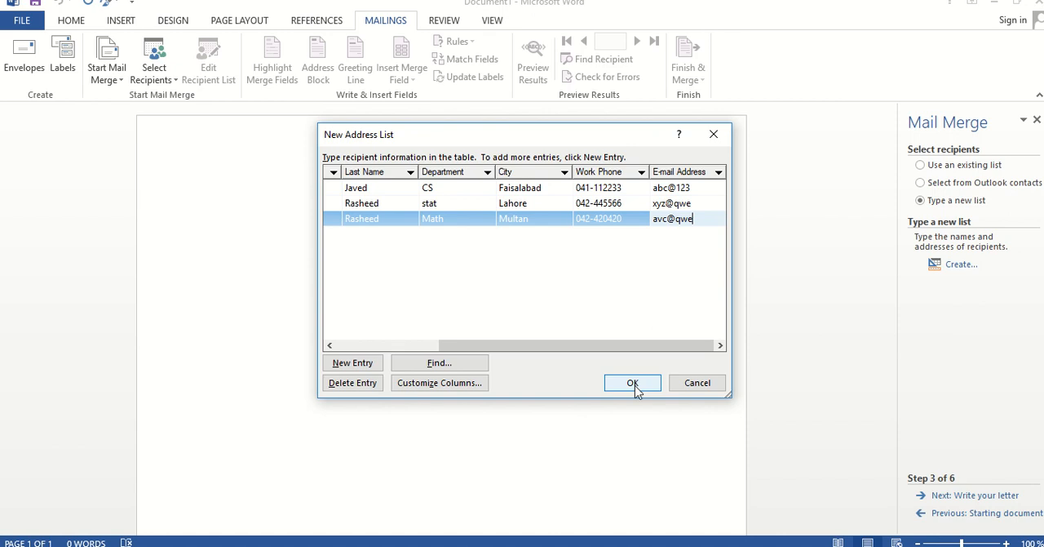
Save the completed address list as students in My Data Sources and accept all its recipients for the merge
{"action": "left_click", "coordinate": [632, 383]}
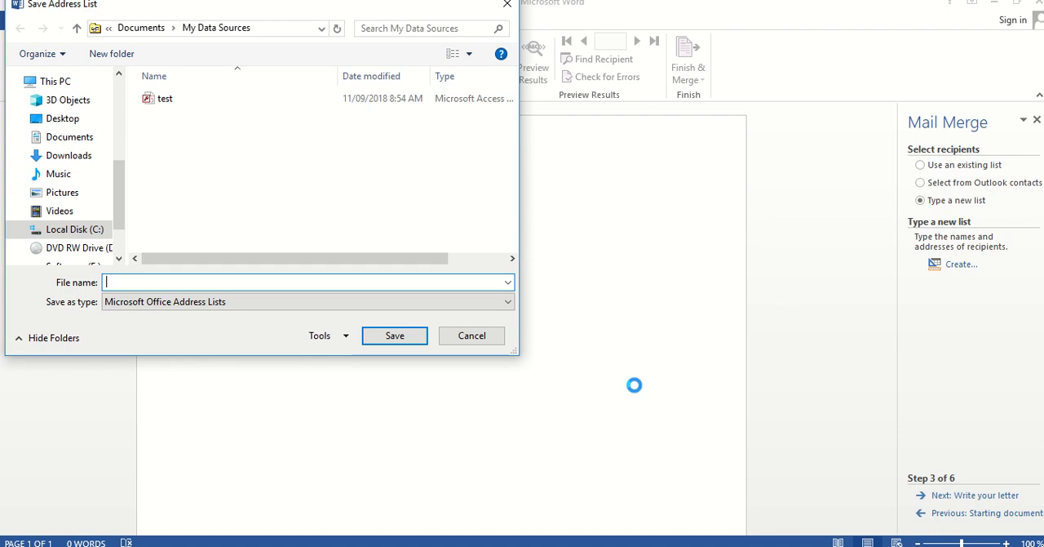
{"action": "type", "text": "studen"}
{"action": "key", "text": "BackSpace"}
{"action": "key", "text": "BackSpace"}
{"action": "key", "text": "BackSpace"}
{"action": "key", "text": "BackSpace"}
{"action": "key", "text": "BackSpace"}
{"action": "key", "text": "BackSpace"}
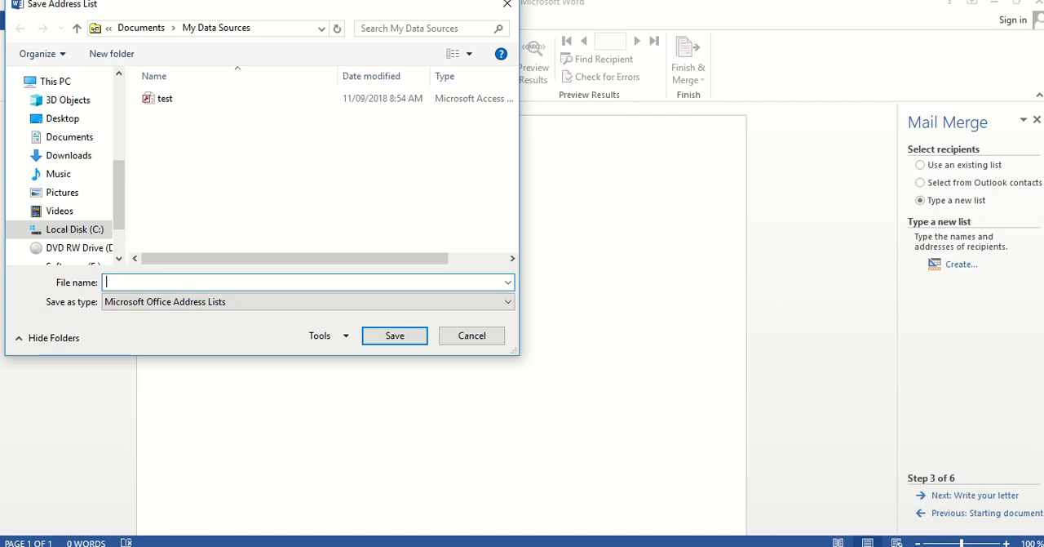
{"action": "type", "text": "students"}
{"action": "left_click", "coordinate": [407, 332]}
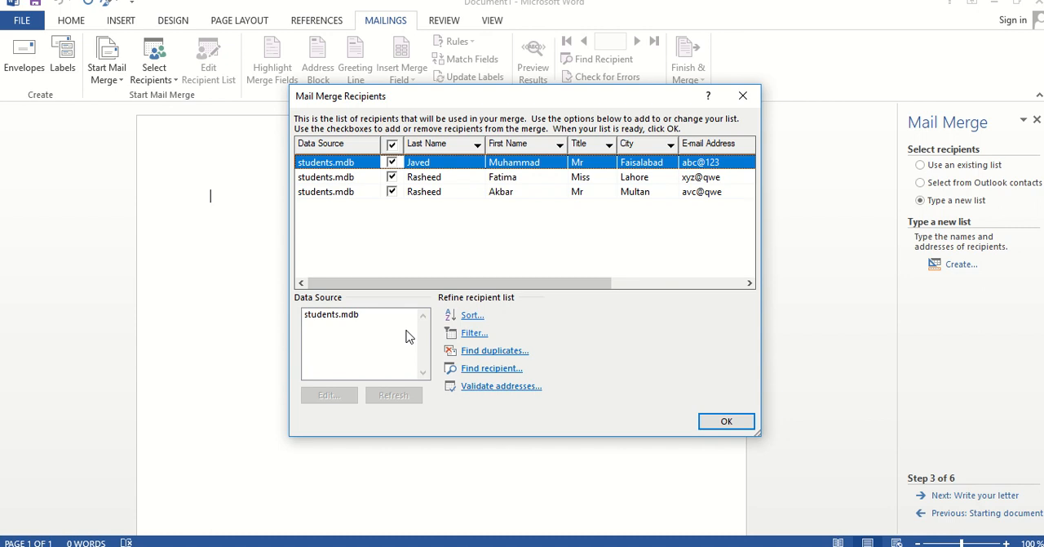
{"action": "left_click", "coordinate": [722, 421]}
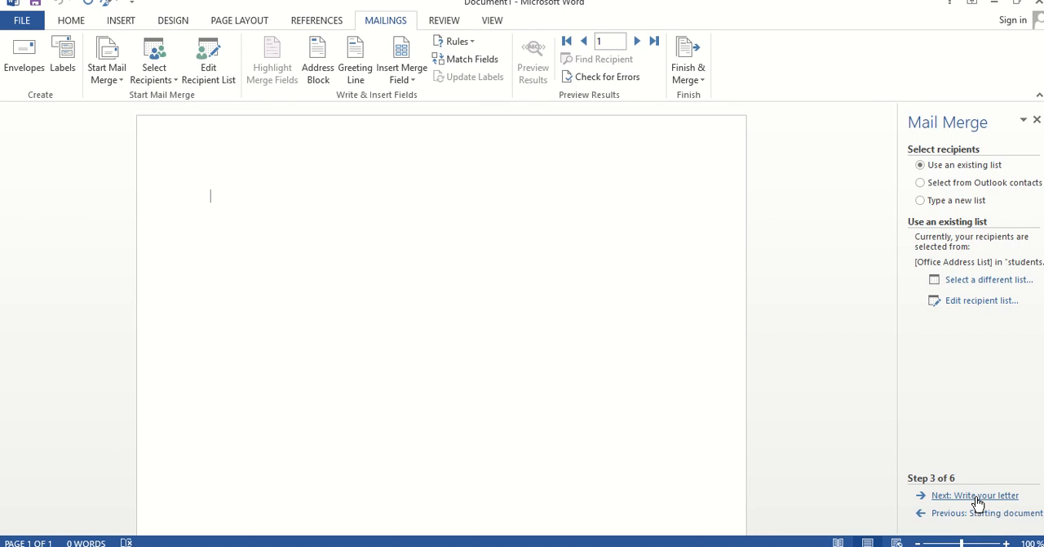
Proceed to the letter-writing stage of the merge and begin the letter with "It is certified that"
{"action": "left_click", "coordinate": [976, 497]}
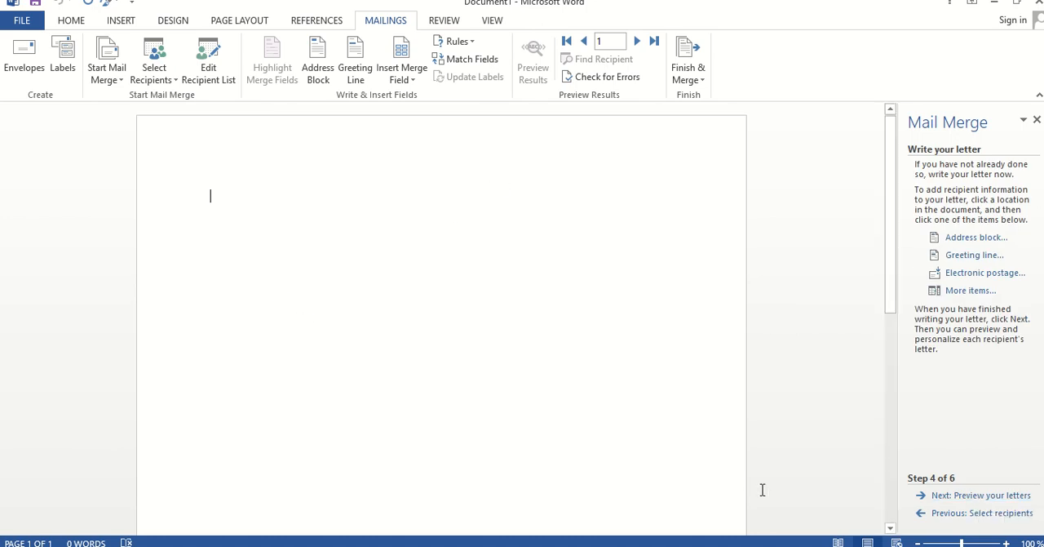
{"action": "left_click", "coordinate": [967, 542]}
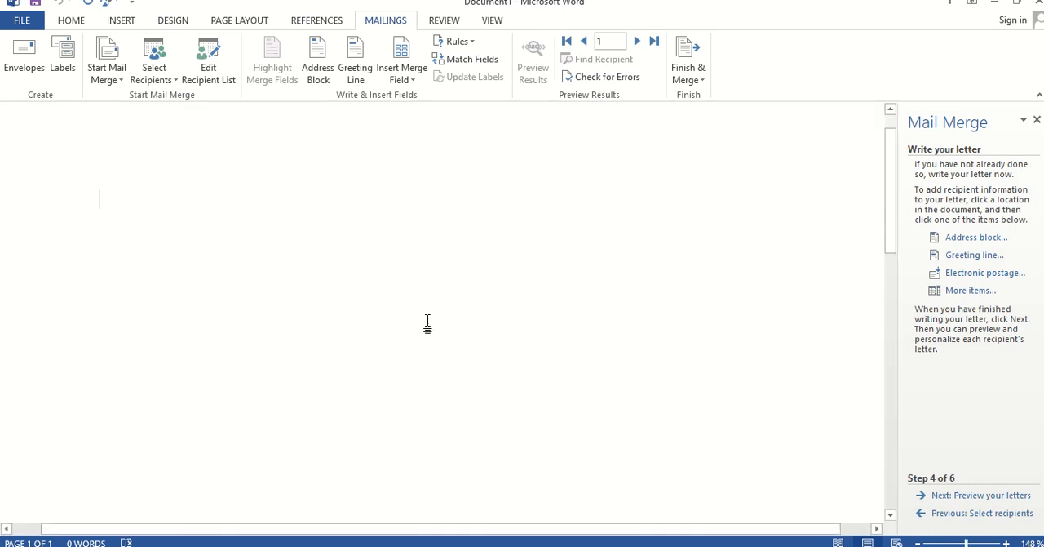
{"action": "type", "text": "If"}
{"action": "key", "text": "BackSpace"}
{"action": "key", "text": "BackSpace"}
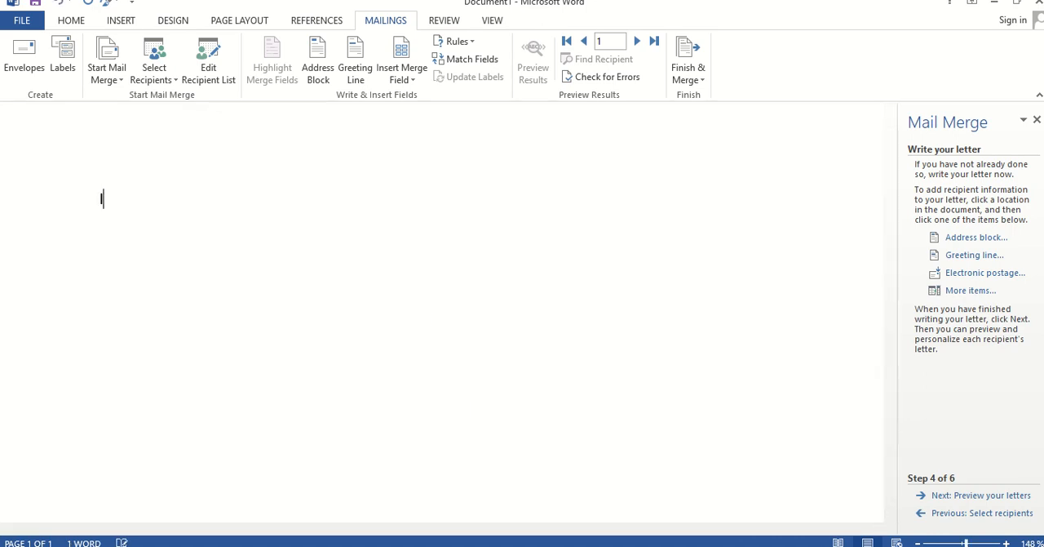
{"action": "type", "text": "It is certified thta"}
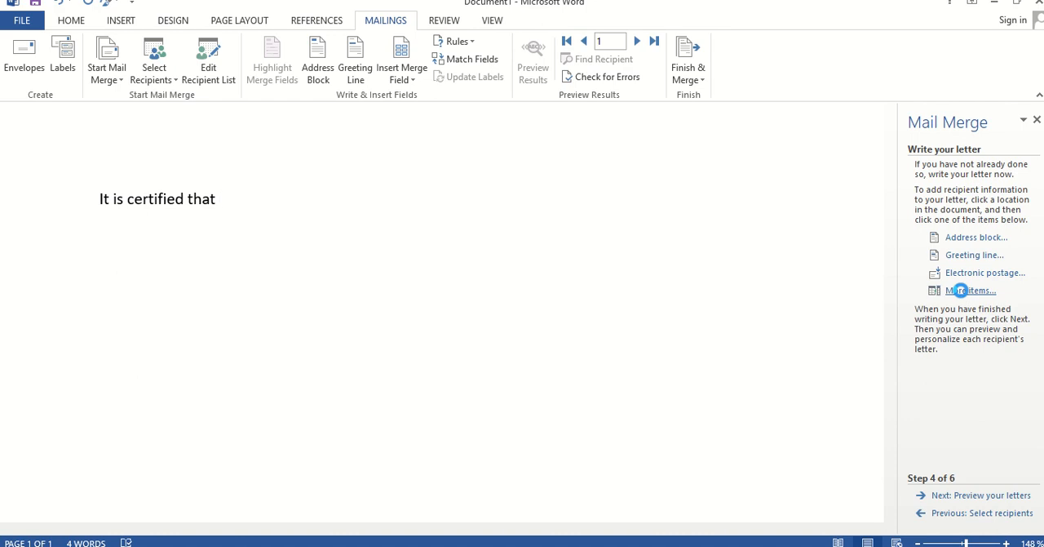
Insert the Title and First Name merge fields after "It is certified that", separated by a space
{"action": "left_click", "coordinate": [964, 295]}
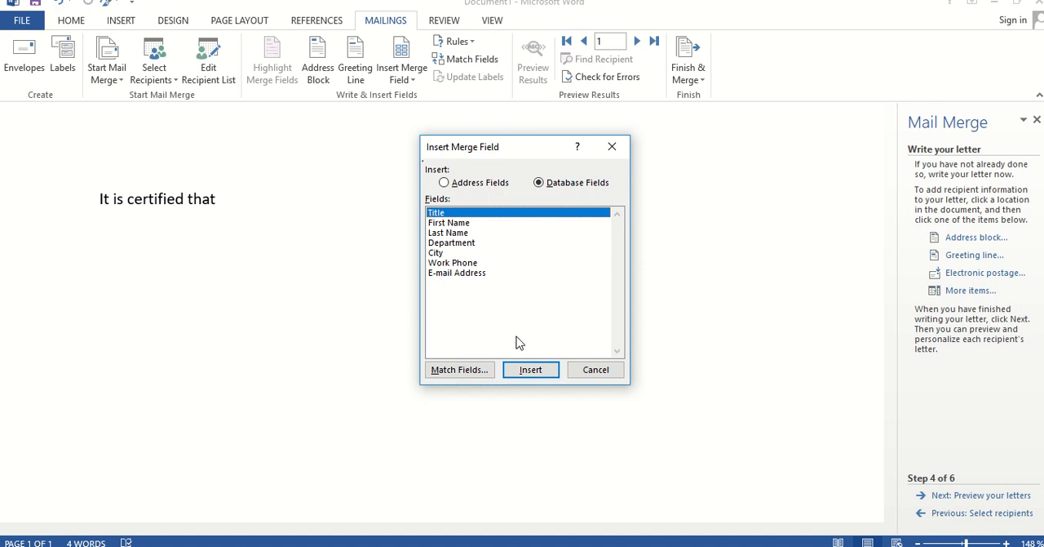
{"action": "left_click", "coordinate": [528, 372]}
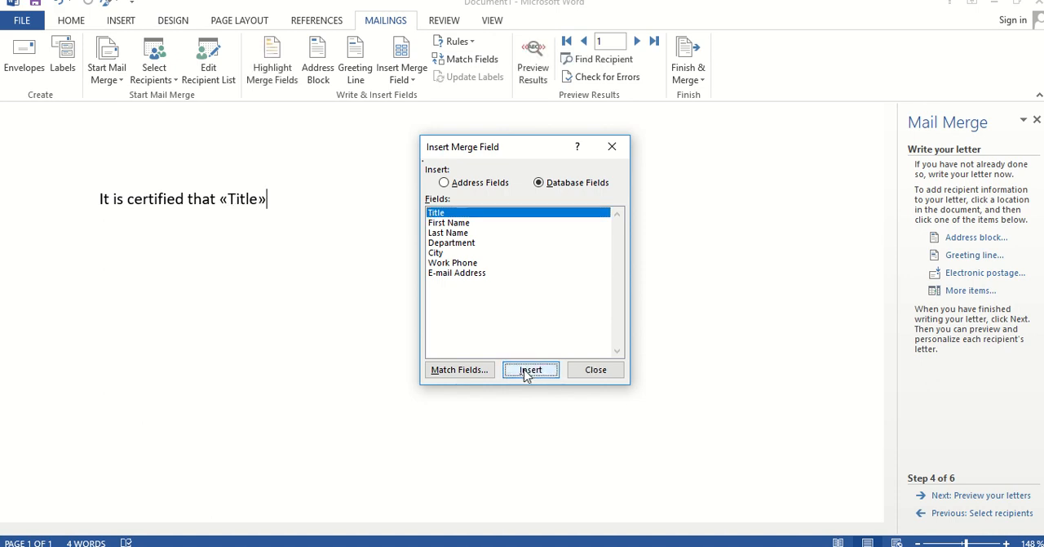
{"action": "left_click", "coordinate": [595, 369]}
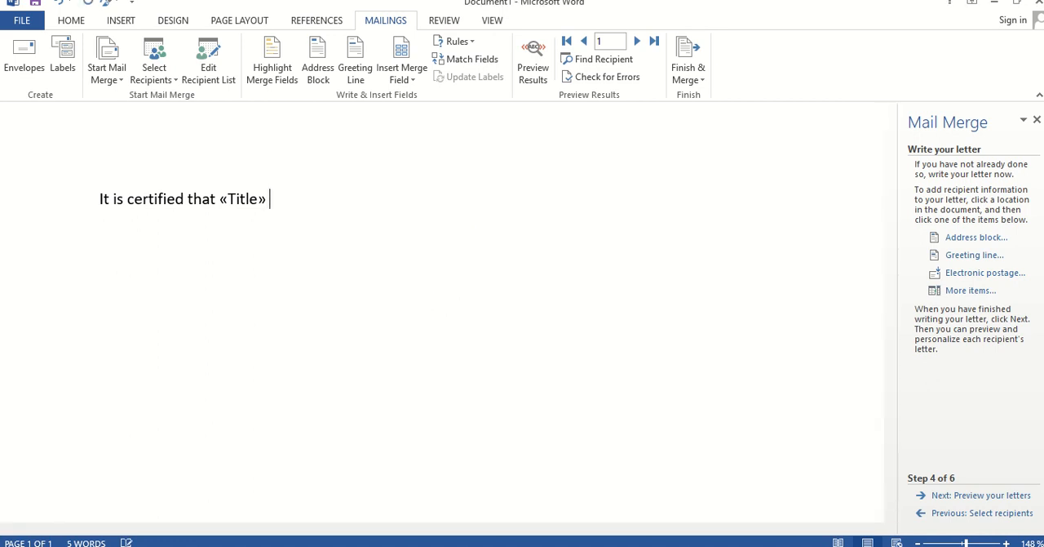
{"action": "left_click", "coordinate": [971, 291]}
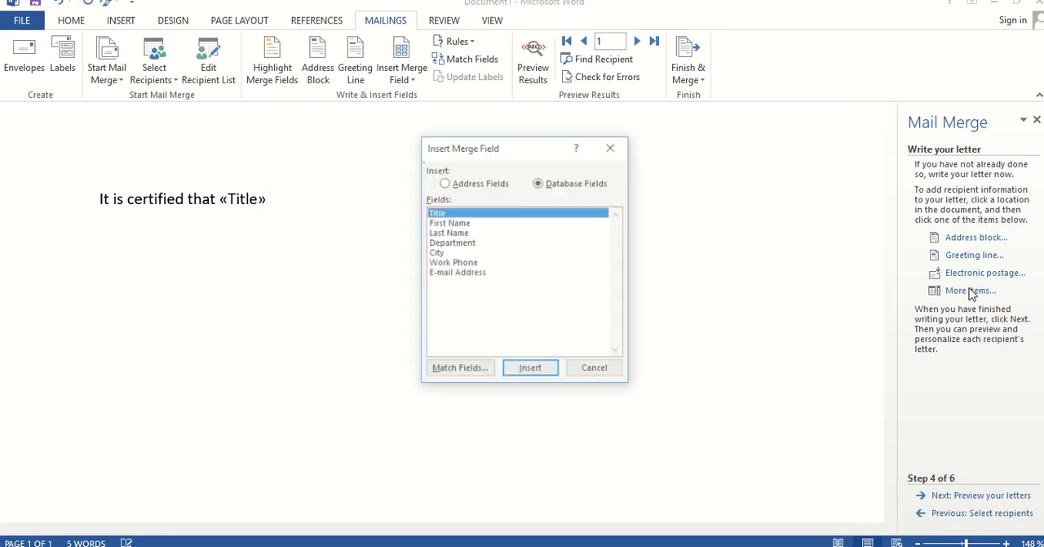
{"action": "left_click", "coordinate": [462, 225]}
{"action": "left_click", "coordinate": [523, 372]}
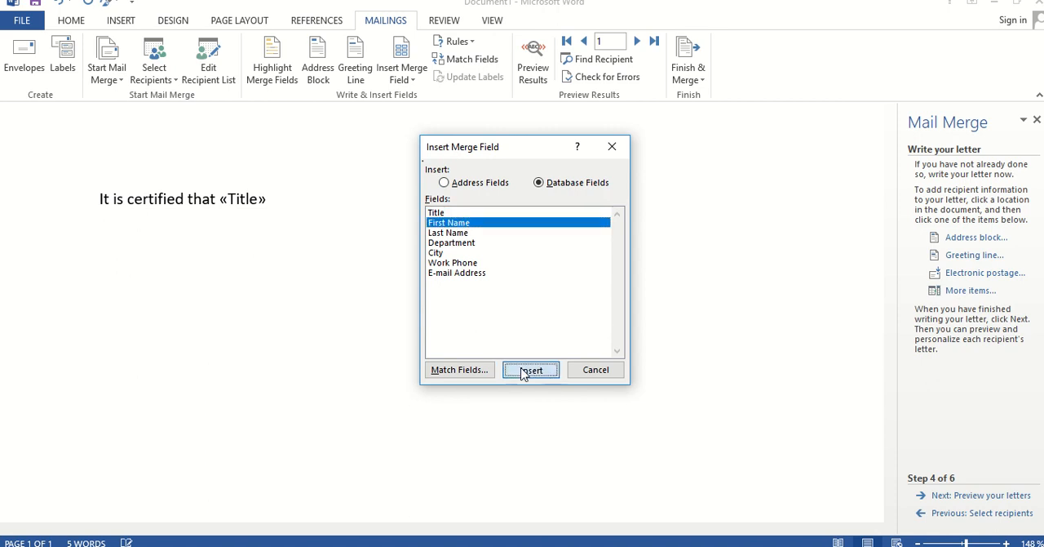
{"action": "left_click", "coordinate": [596, 371]}
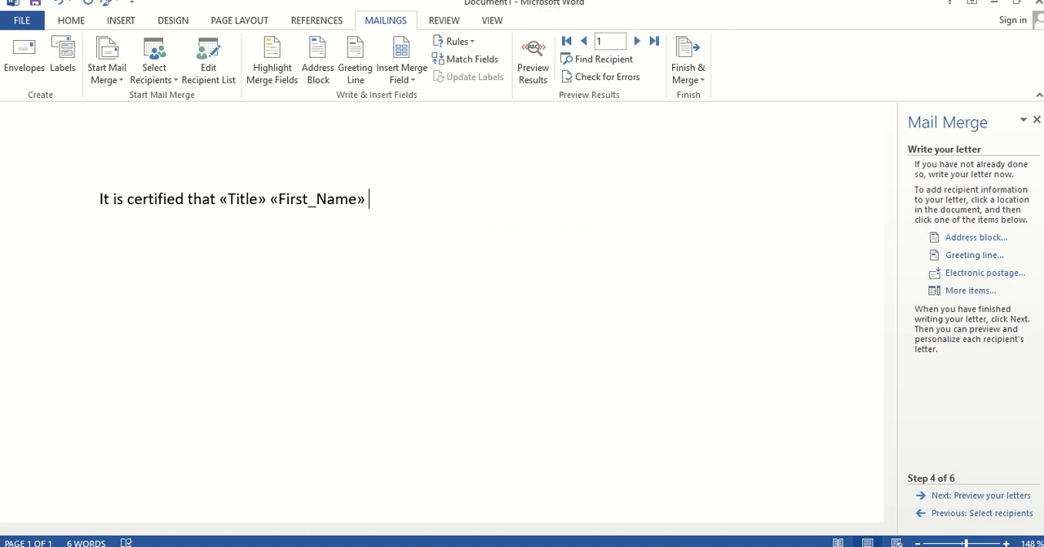
Insert the Last Name merge field after the First Name field
{"action": "left_click", "coordinate": [970, 290]}
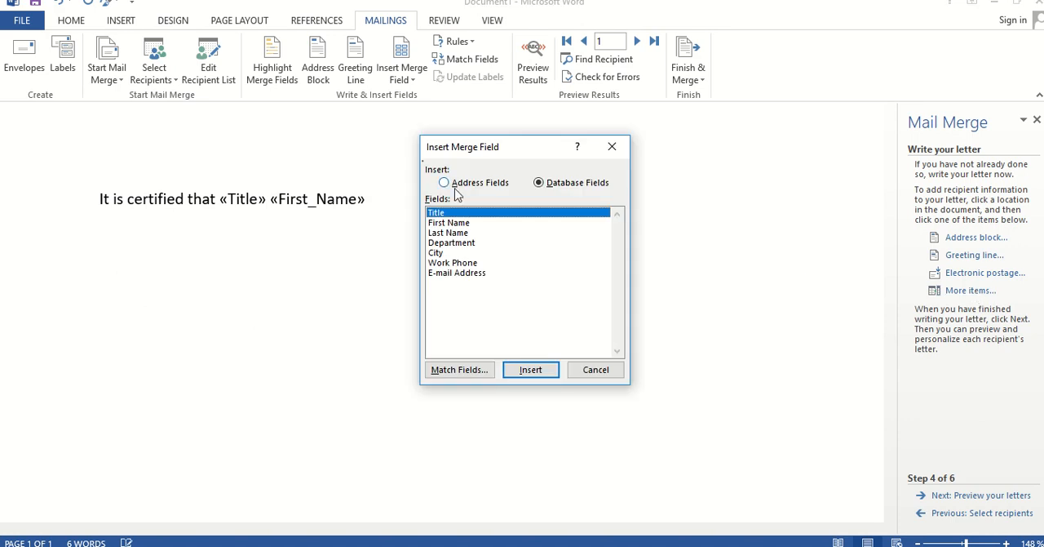
{"action": "left_click", "coordinate": [449, 233]}
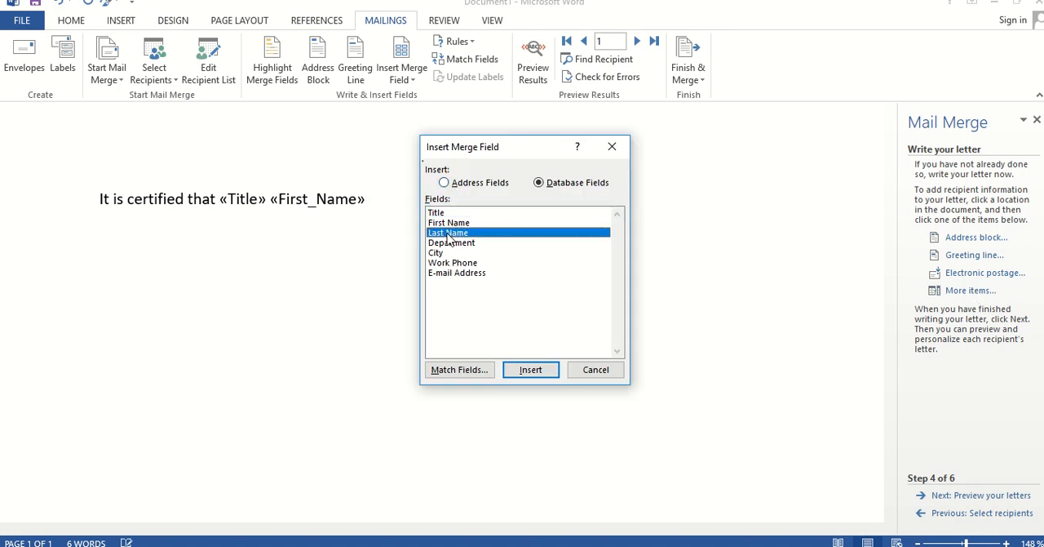
{"action": "left_click", "coordinate": [530, 371]}
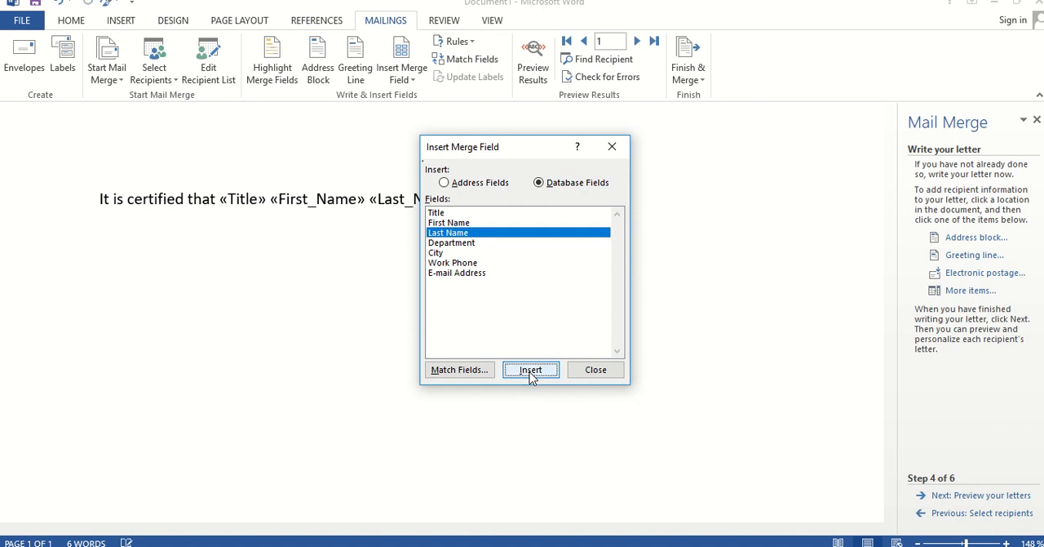
{"action": "left_click", "coordinate": [593, 368]}
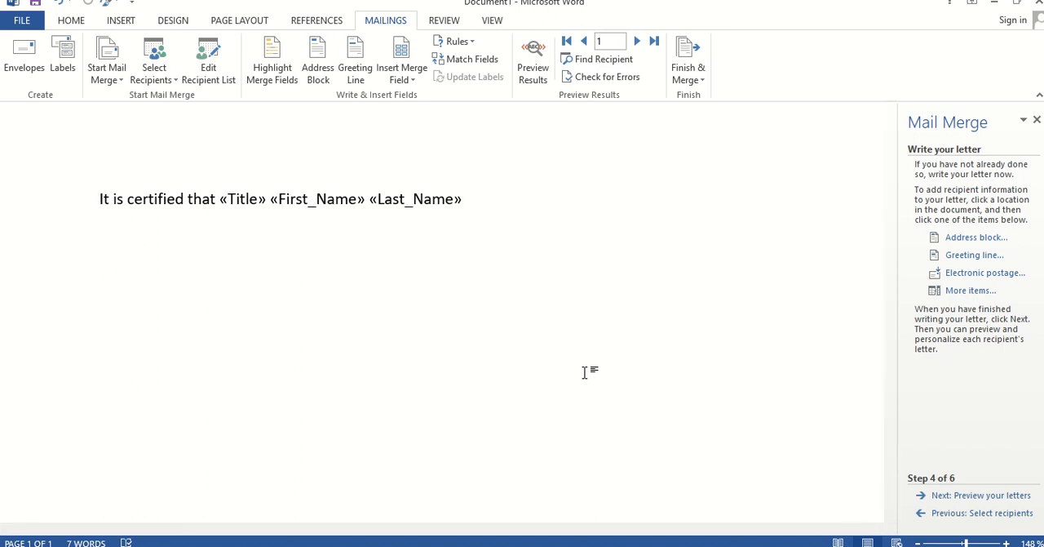
Highlight the Title, First Name and Last Name merge fields in yellow
{"action": "key", "text": "shift+Left"}
{"action": "key", "text": "shift+Left"}
{"action": "key", "text": "shift+Left"}
{"action": "key", "text": "shift+Left"}
{"action": "key", "text": "shift+Left"}
{"action": "key", "text": "shift+Left"}
{"action": "key", "text": "shift+Left"}
{"action": "key", "text": "shift+Left"}
{"action": "key", "text": "shift+Left"}
{"action": "key", "text": "shift+Left"}
{"action": "key", "text": "shift+Left"}
{"action": "key", "text": "shift+Left"}
{"action": "key", "text": "shift+Left"}
{"action": "key", "text": "shift+Left"}
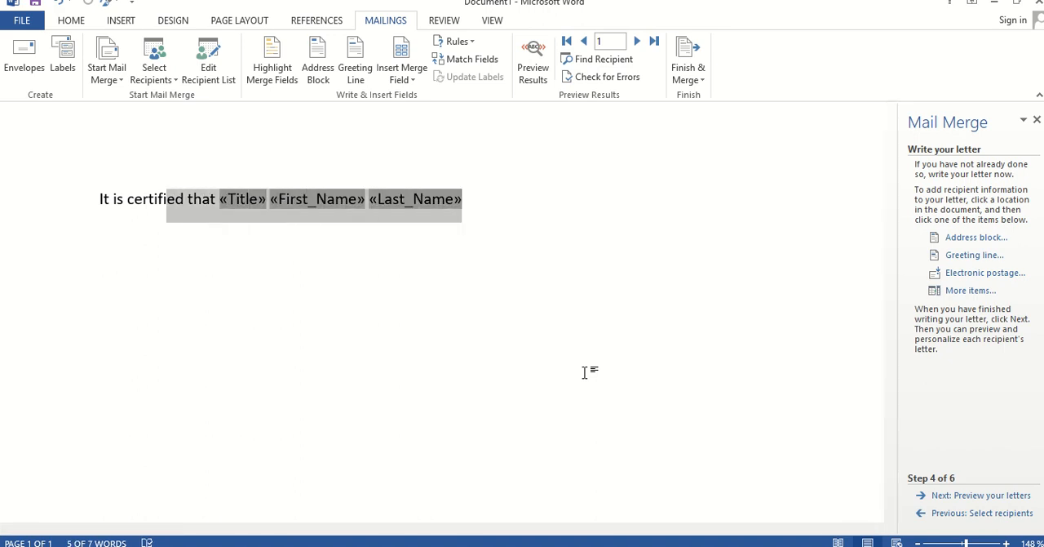
{"action": "key", "text": "shift+Right"}
{"action": "key", "text": "shift+Right"}
{"action": "key", "text": "shift+Right"}
{"action": "key", "text": "shift+Right"}
{"action": "key", "text": "shift+Right"}
{"action": "key", "text": "shift+Right"}
{"action": "key", "text": "shift+Right"}
{"action": "key", "text": "shift+Right"}
{"action": "key", "text": "shift+Right"}
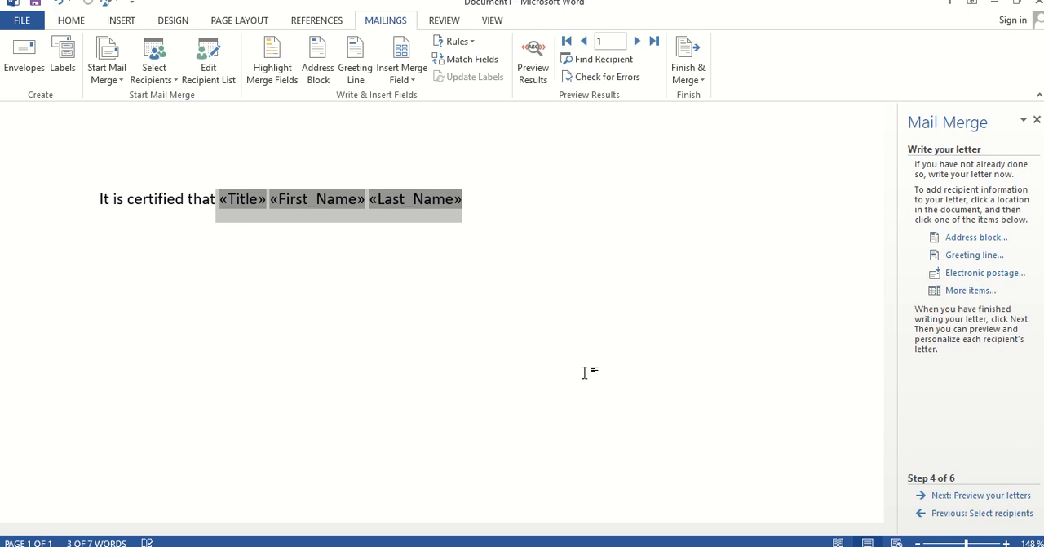
{"action": "left_click", "coordinate": [66, 25]}
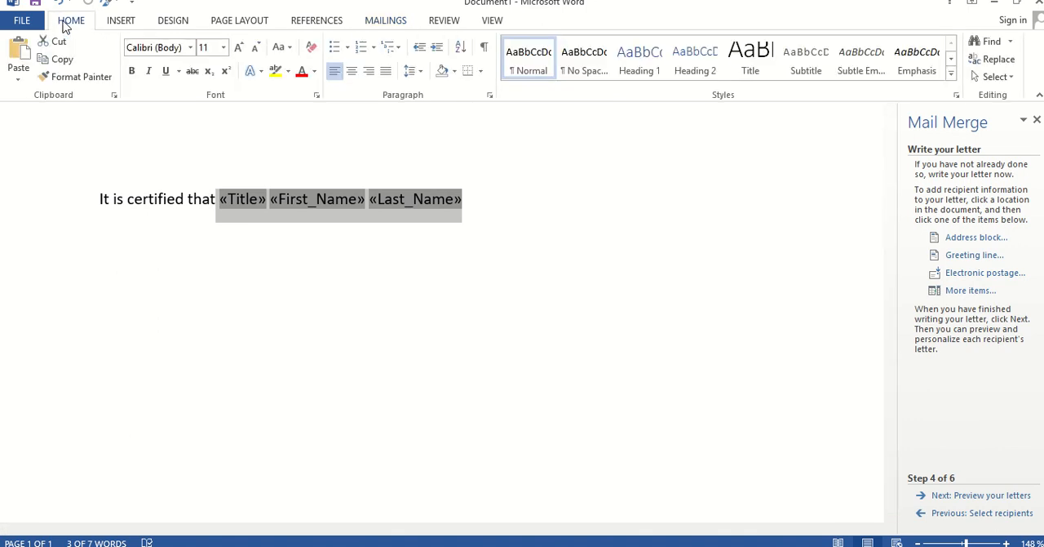
{"action": "left_click", "coordinate": [276, 72]}
{"action": "left_click", "coordinate": [525, 243]}
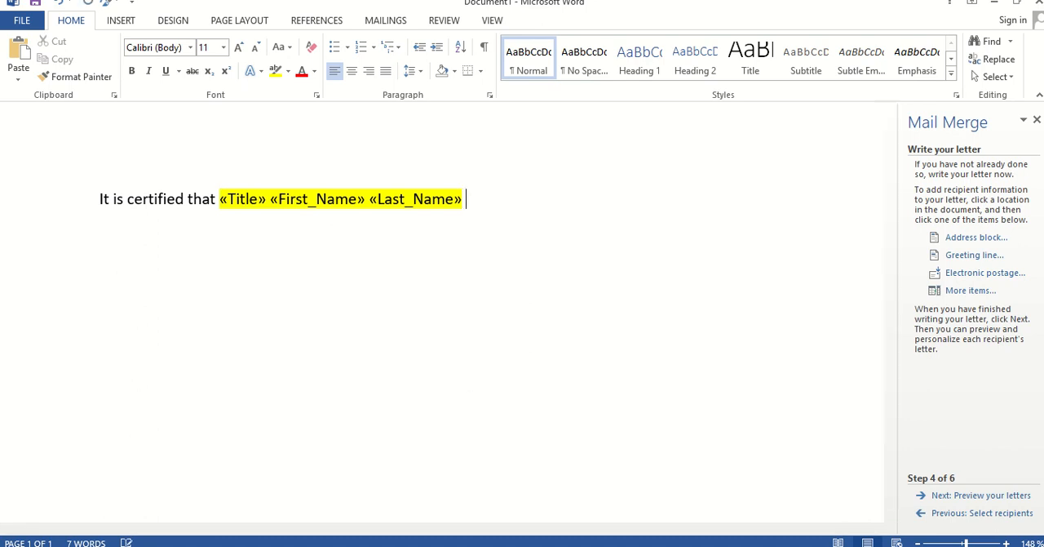
Continue the sentence with "student of" followed by the Department merge field
{"action": "type", "text": "student of"}
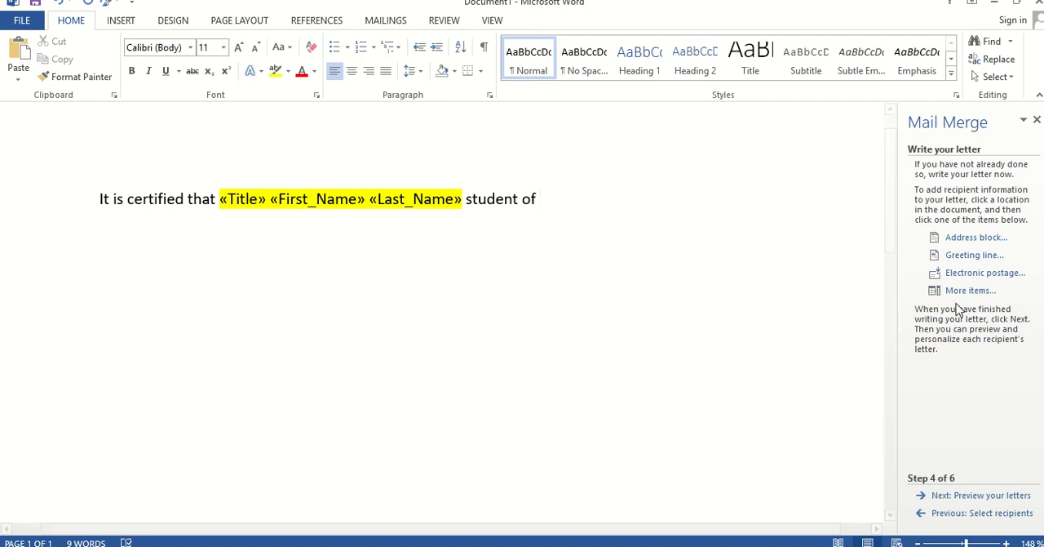
{"action": "left_click", "coordinate": [954, 290]}
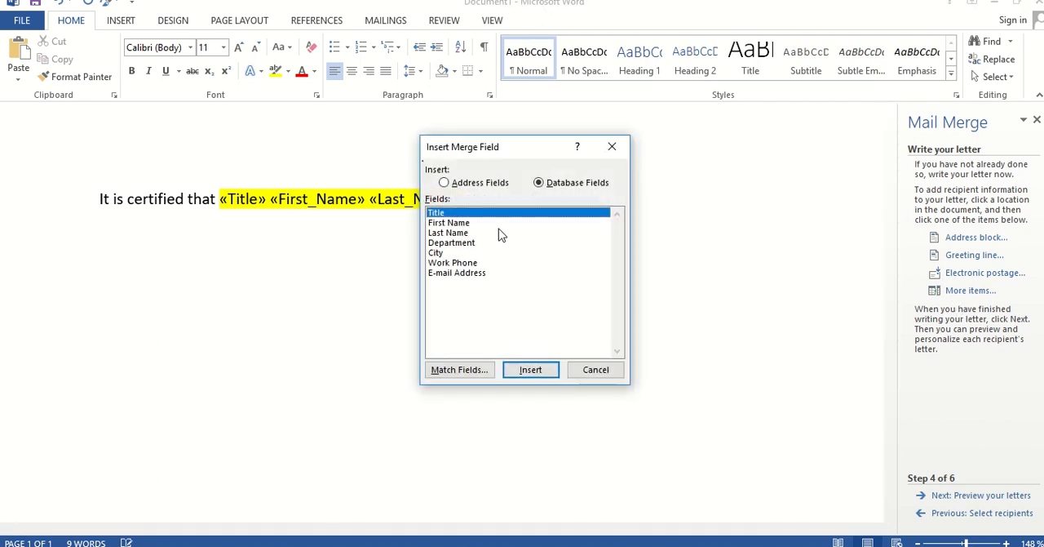
{"action": "left_click", "coordinate": [467, 243]}
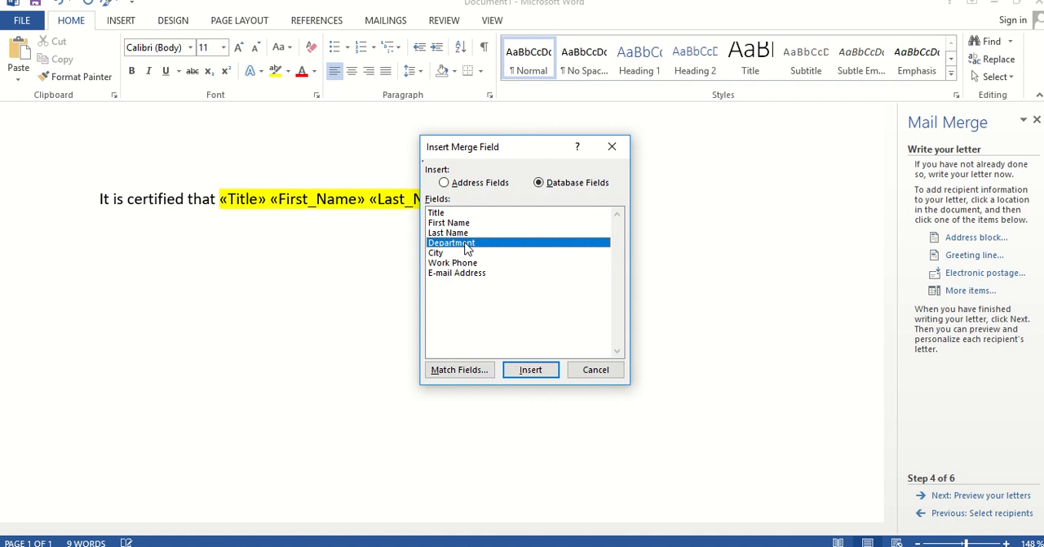
{"action": "left_click", "coordinate": [530, 369]}
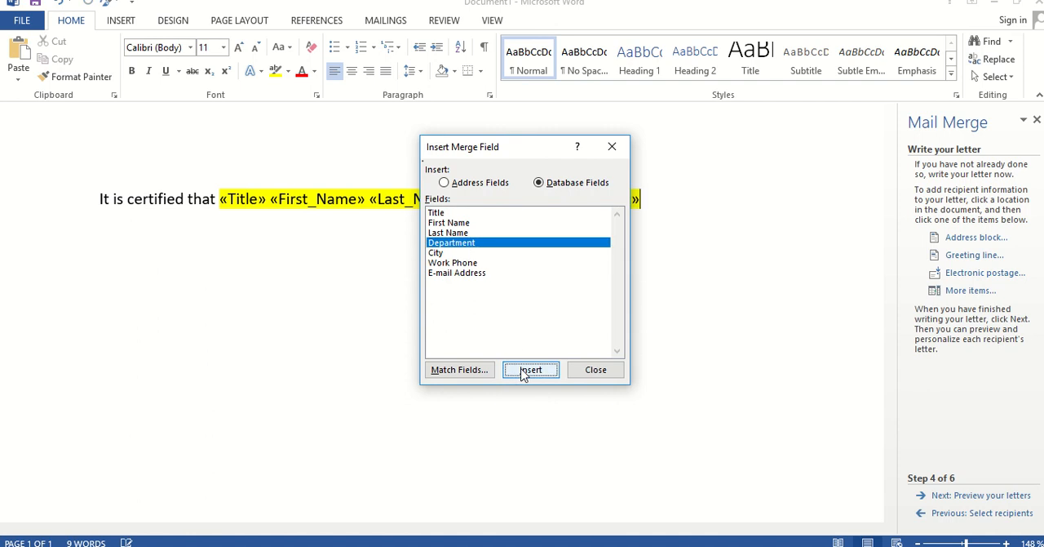
{"action": "left_click", "coordinate": [580, 369]}
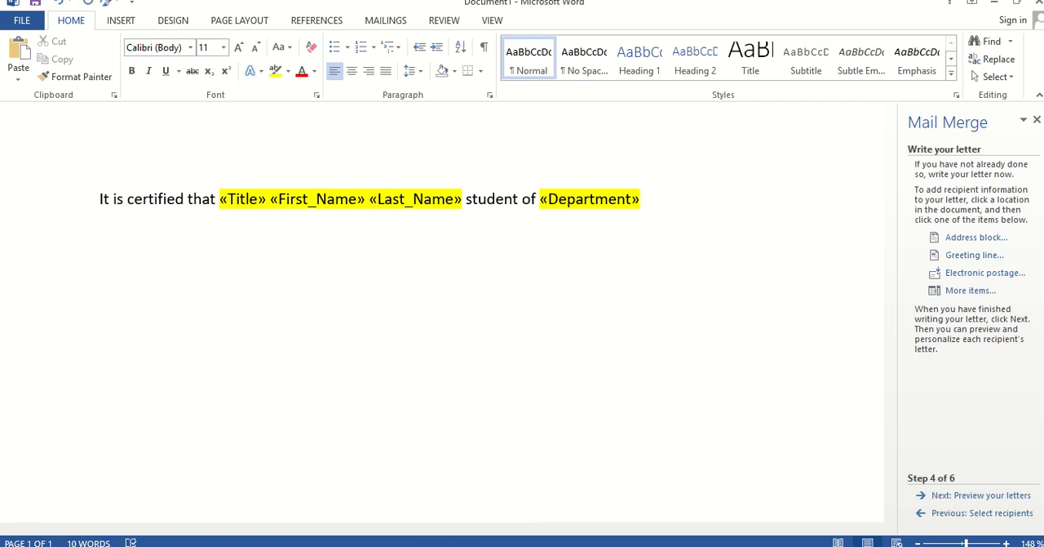
Add "resident of" after the Department field, followed by the City merge field
{"action": "type", "text": "resident of"}
{"action": "left_click", "coordinate": [946, 292]}
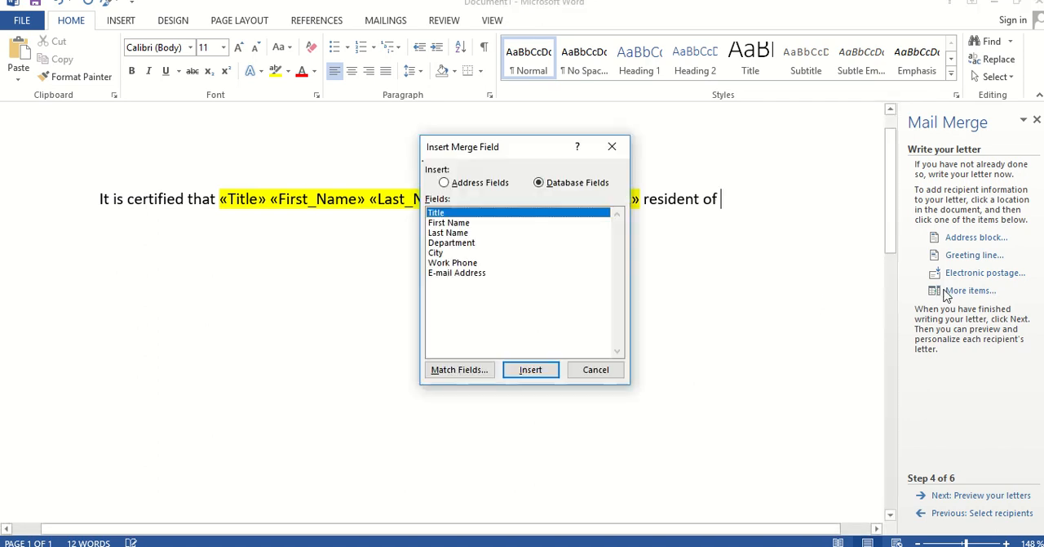
{"action": "left_click", "coordinate": [438, 252]}
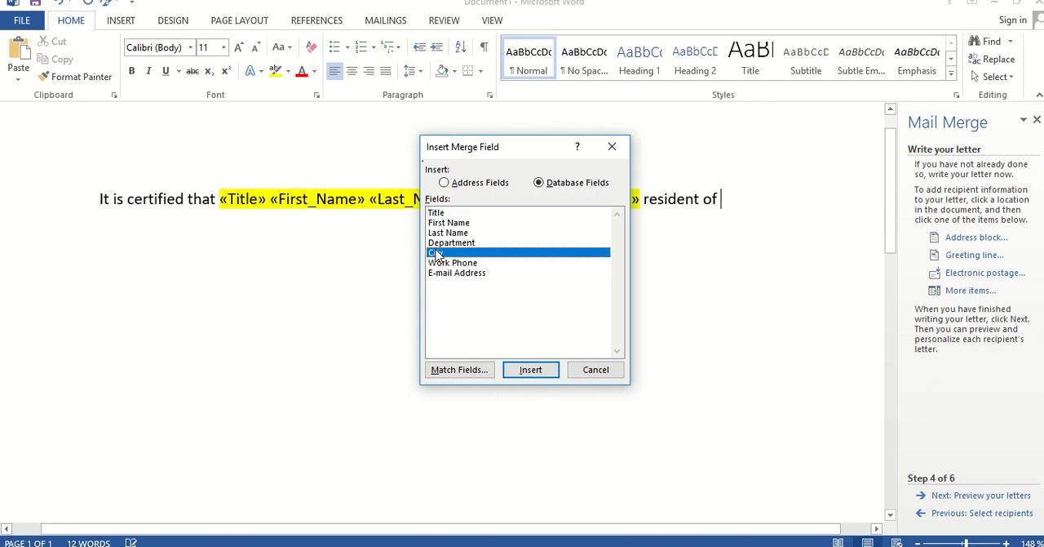
{"action": "left_click", "coordinate": [530, 370]}
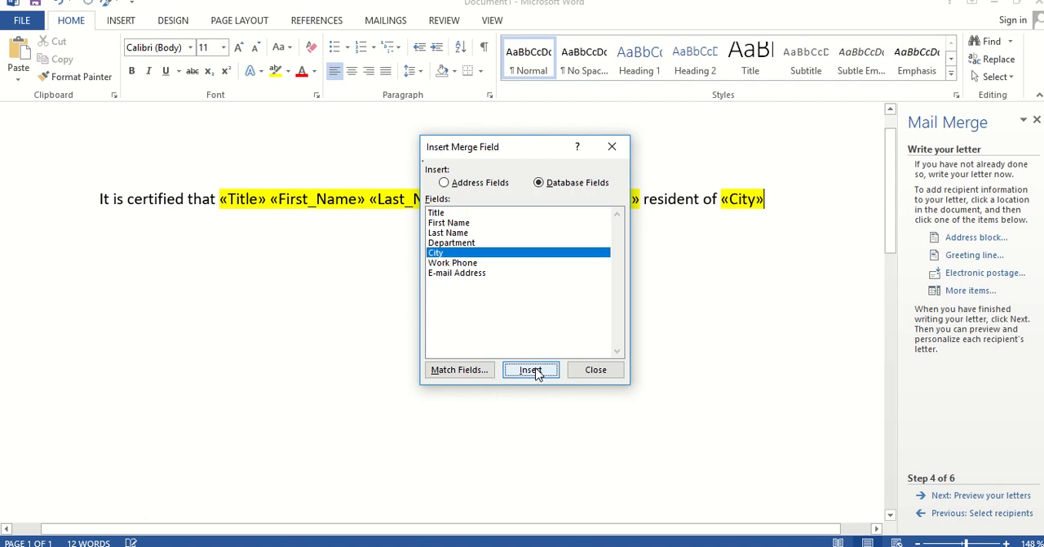
{"action": "left_click", "coordinate": [610, 367]}
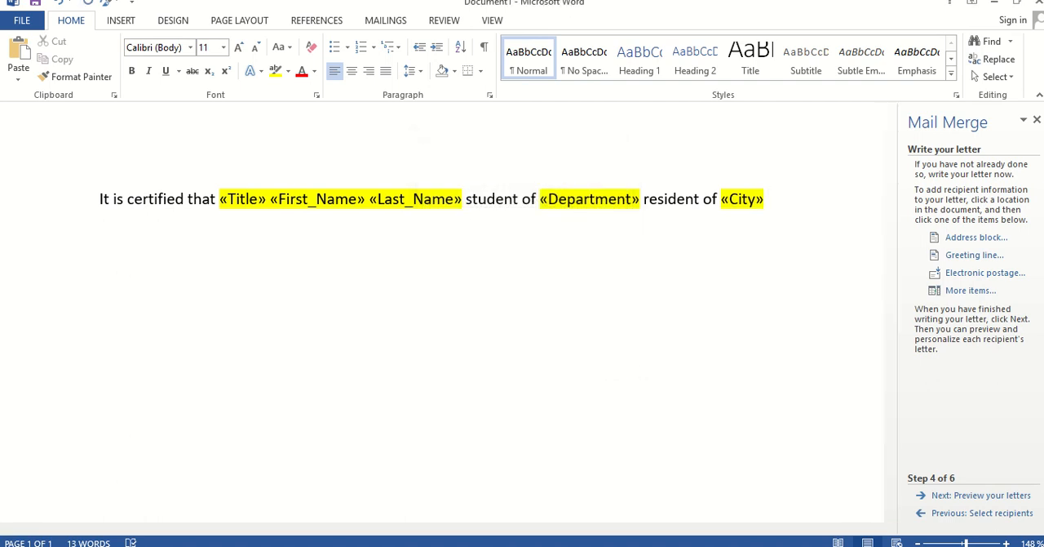
Add "with contact number" after the City field, followed by the Work Phone merge field
{"action": "type", "text": "with contact "}
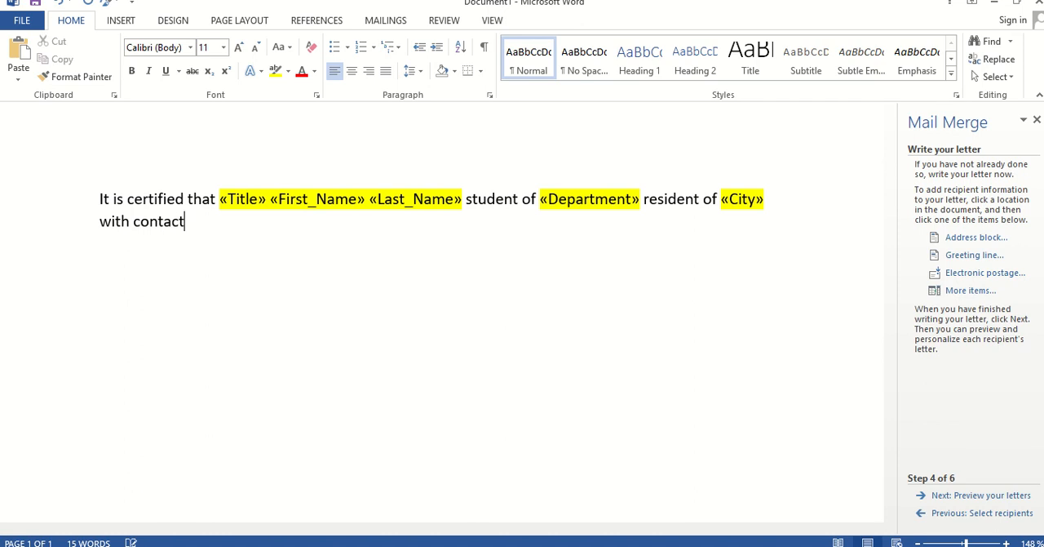
{"action": "type", "text": "number"}
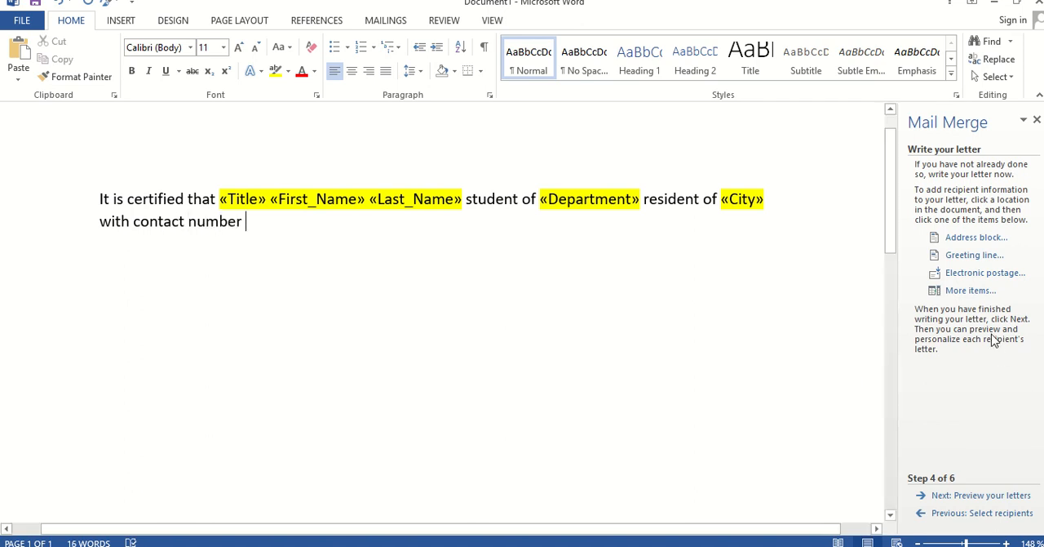
{"action": "left_click", "coordinate": [970, 290]}
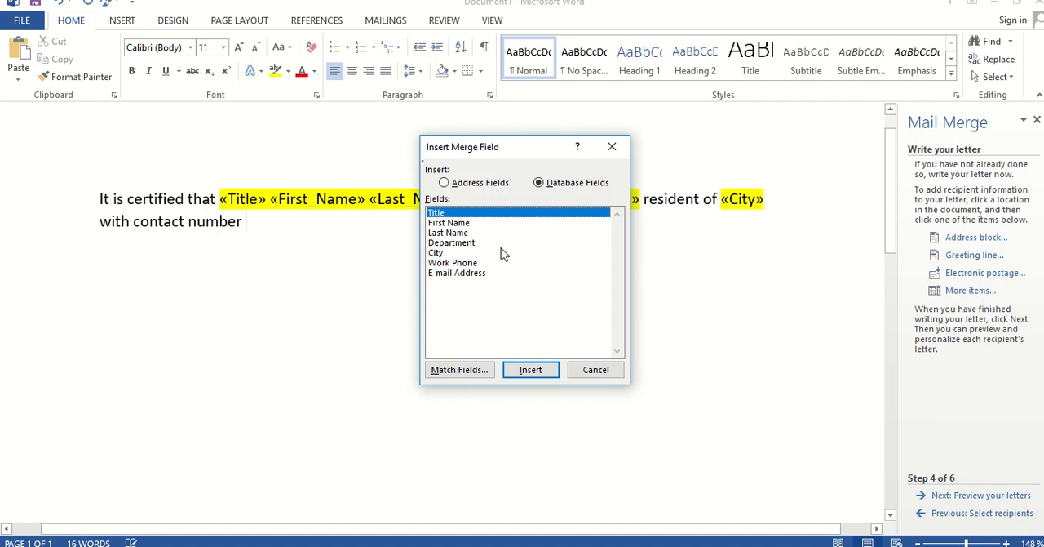
{"action": "left_click", "coordinate": [462, 264]}
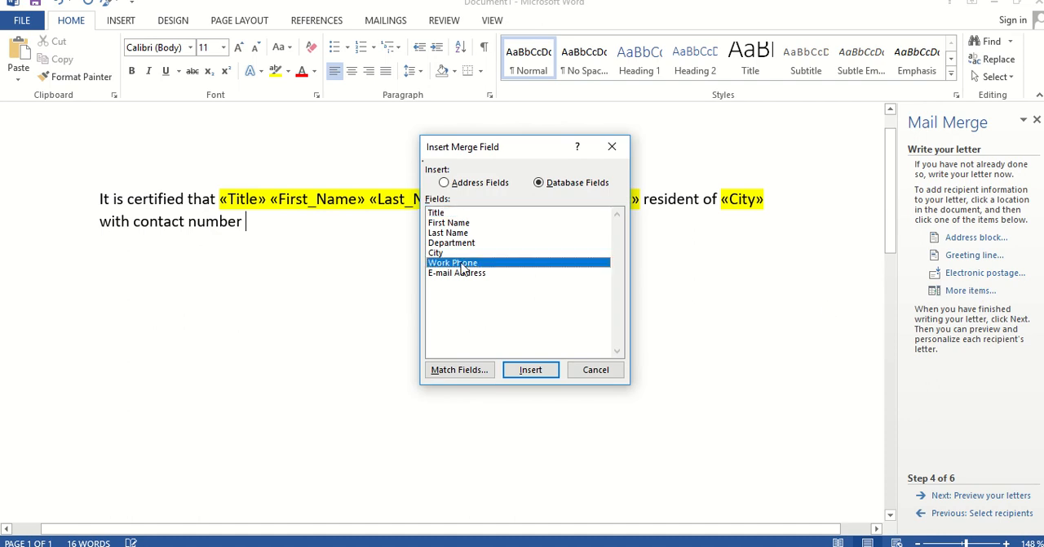
{"action": "left_click", "coordinate": [527, 371]}
{"action": "left_click", "coordinate": [575, 371]}
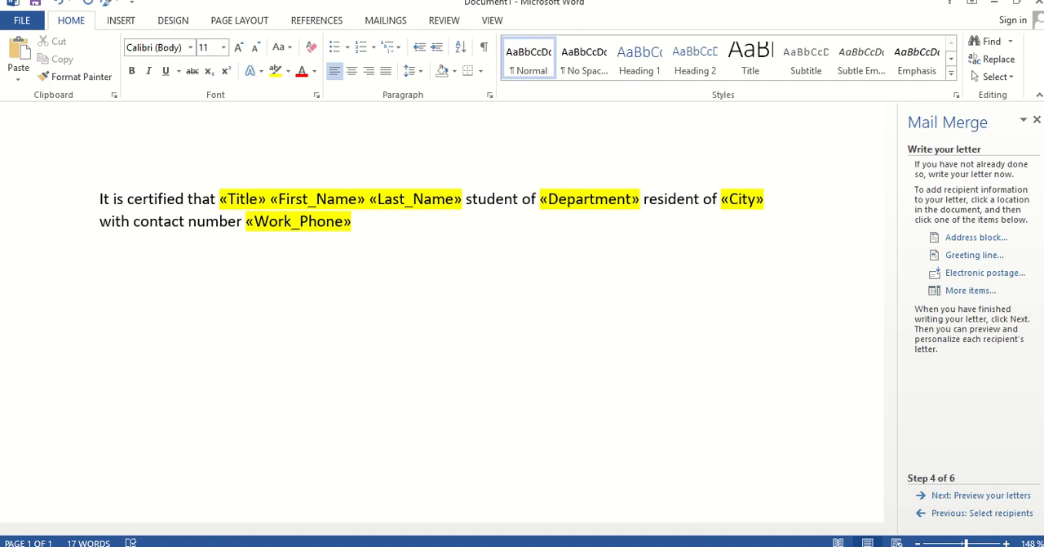
Add "with E-mail address" after the Work Phone field, followed by the E-mail Address merge field
{"action": "type", "text": "with E-mail"}
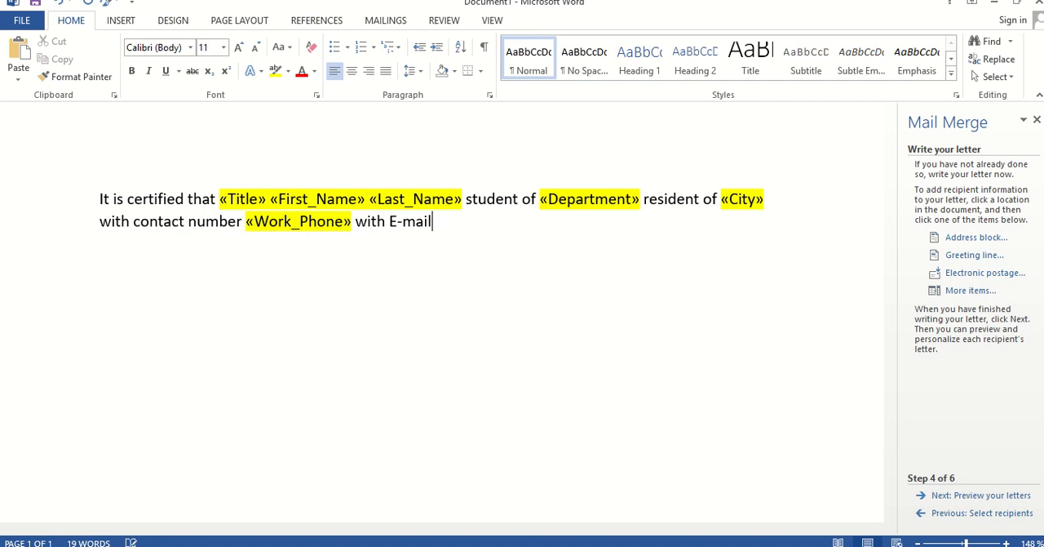
{"action": "type", "text": " address"}
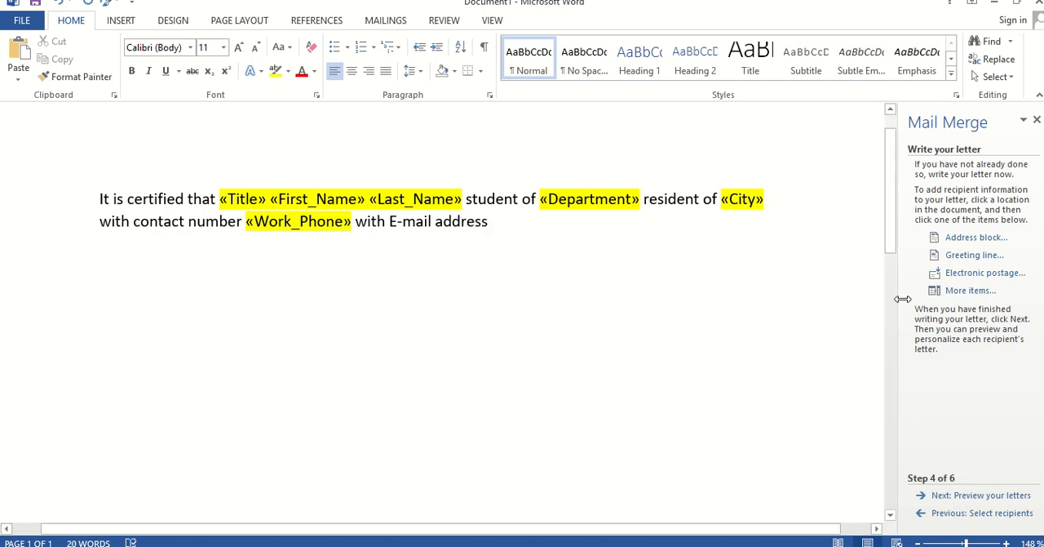
{"action": "left_click", "coordinate": [957, 292]}
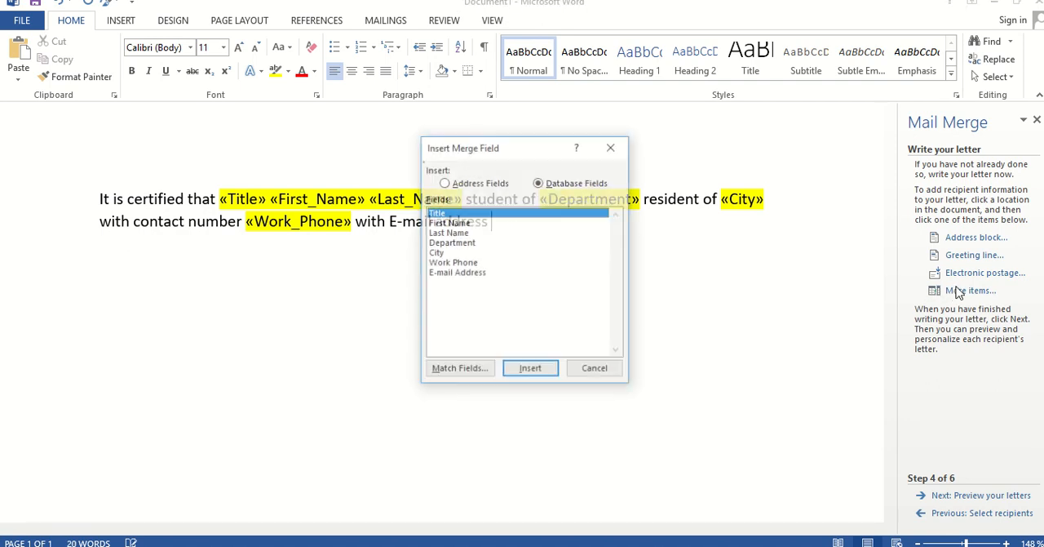
{"action": "left_click", "coordinate": [478, 275]}
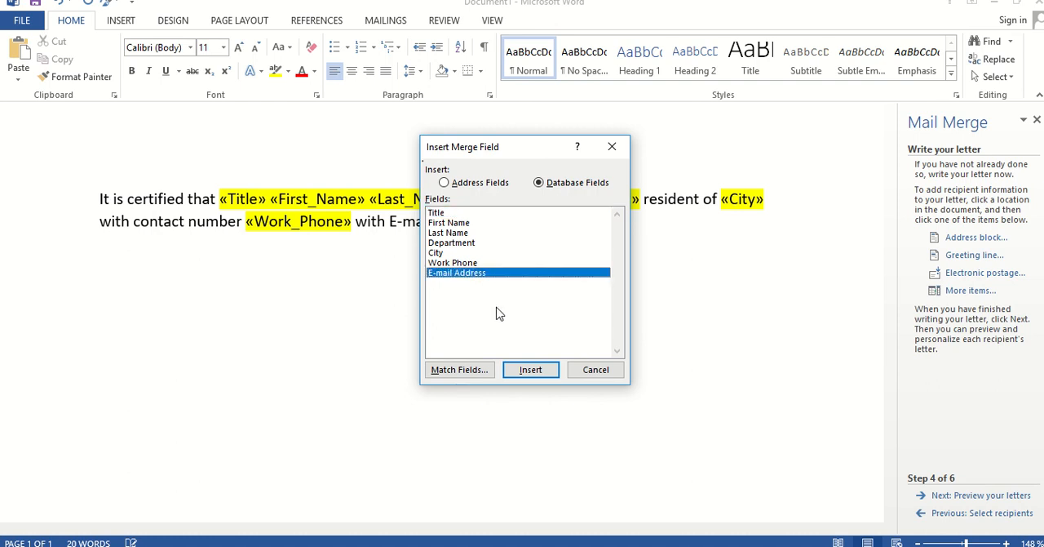
{"action": "left_click", "coordinate": [518, 371]}
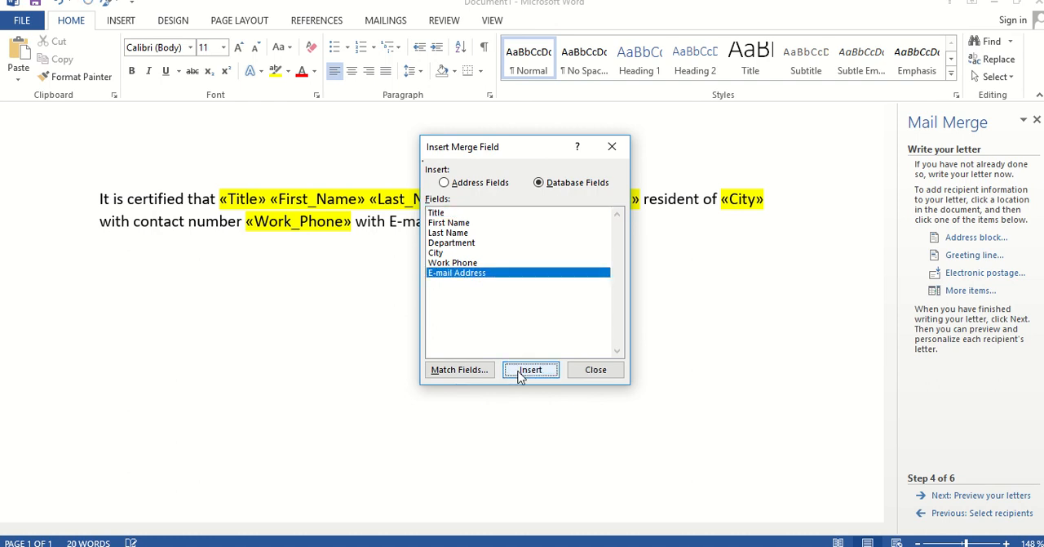
{"action": "left_click", "coordinate": [581, 369]}
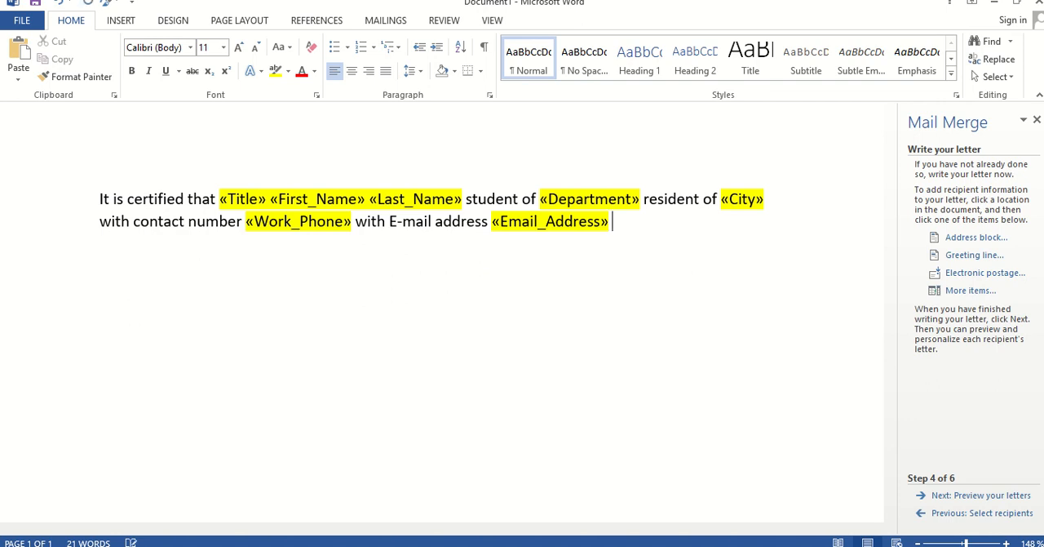
Finish the sentence after the E-mail Address field with "is regular student of UAF."
{"action": "type", "text": "is regular s"}
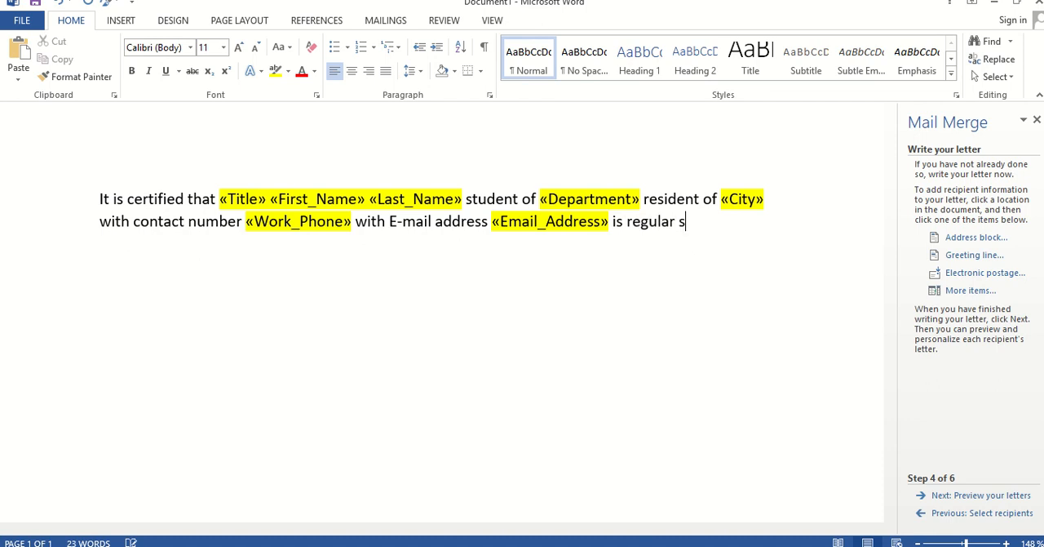
{"action": "type", "text": "tudent of UA"}
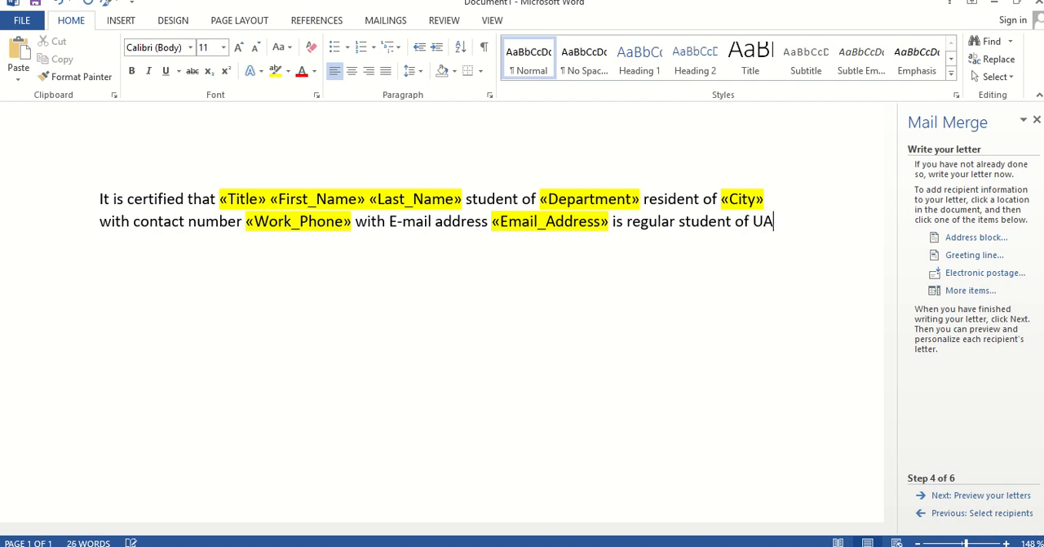
{"action": "type", "text": "F."}
Preview the merged letters for recipients 1 to 3 and advance the wizard to completing the merge
{"action": "left_click", "coordinate": [979, 501]}
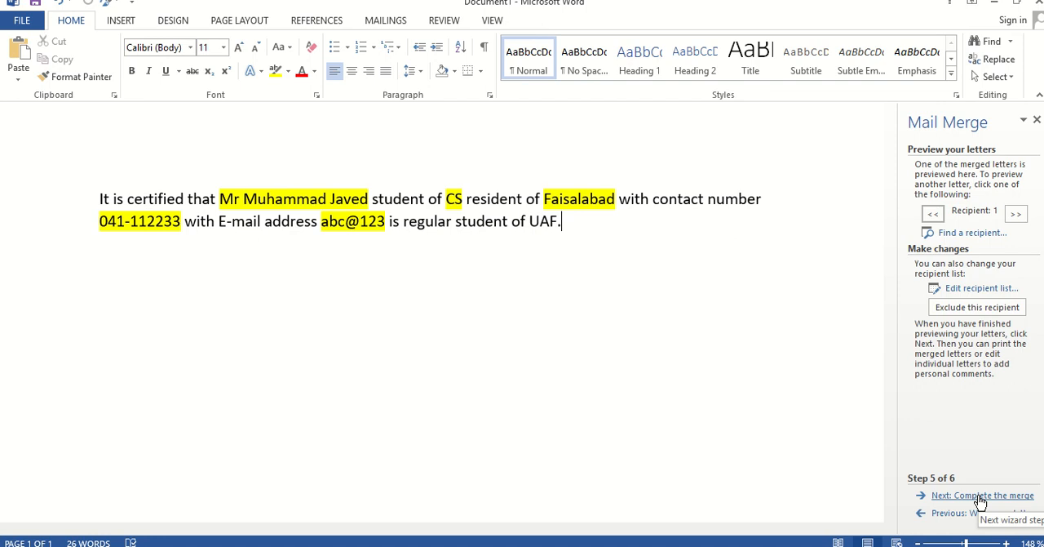
{"action": "left_click", "coordinate": [1016, 215]}
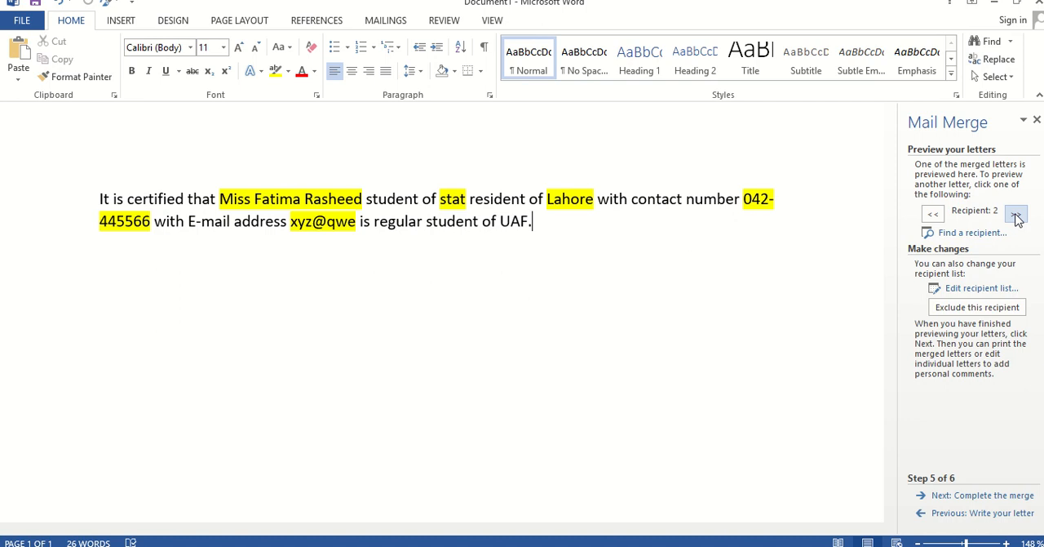
{"action": "left_click", "coordinate": [1015, 215]}
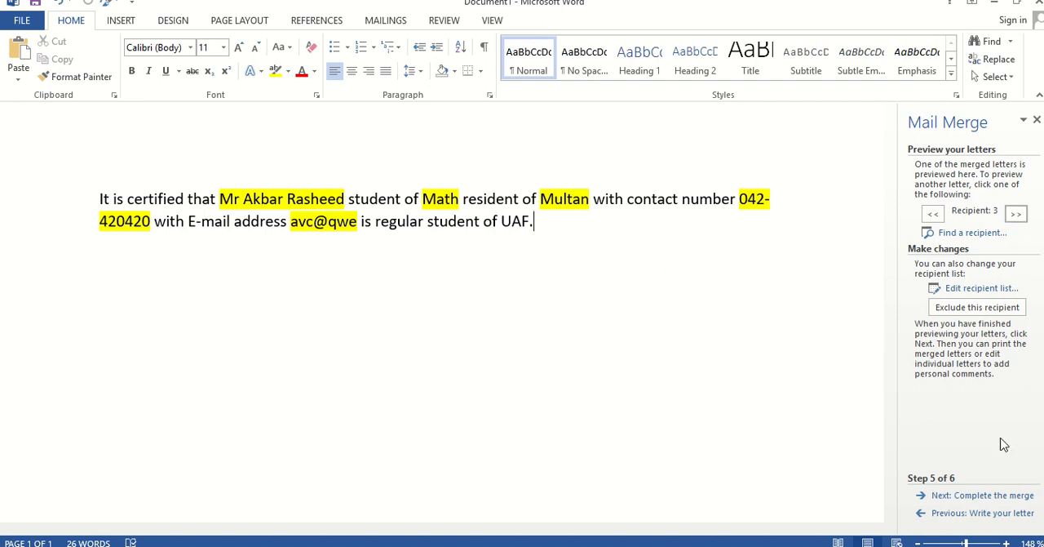
{"action": "left_click", "coordinate": [982, 496]}
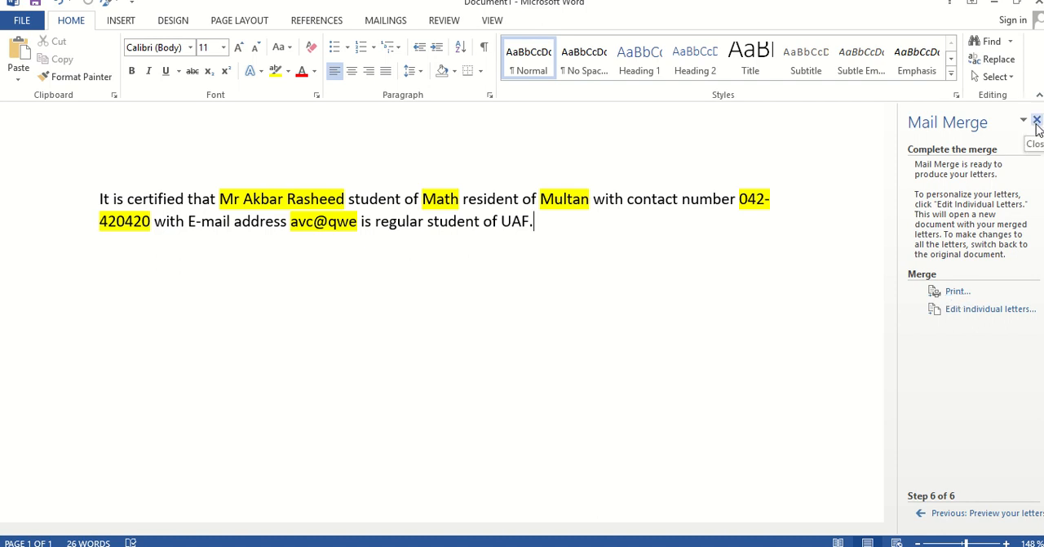
Step back through the mail merge wizard to the document type selection to review its stages
{"action": "left_click", "coordinate": [956, 515]}
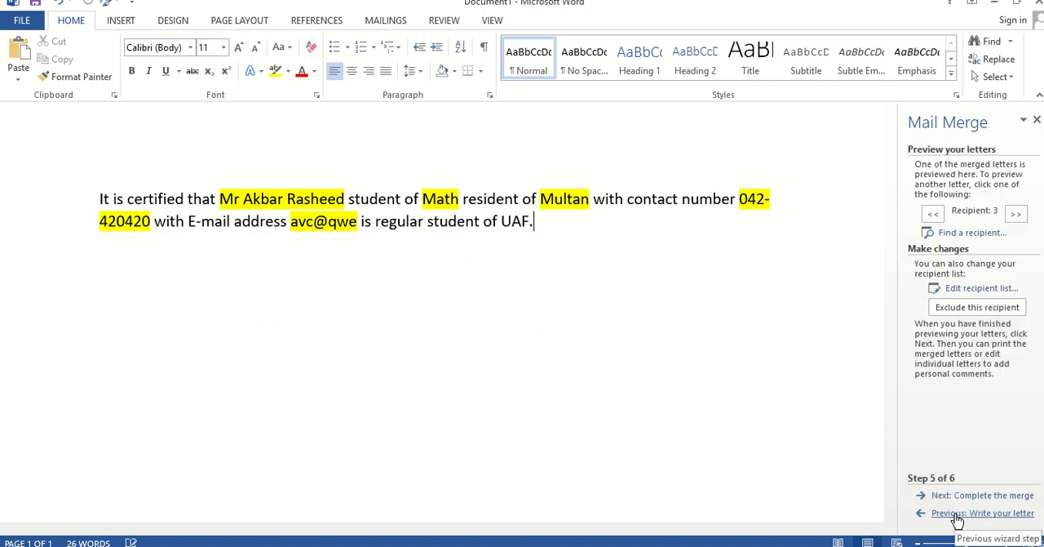
{"action": "left_click", "coordinate": [956, 516]}
{"action": "left_click", "coordinate": [956, 514]}
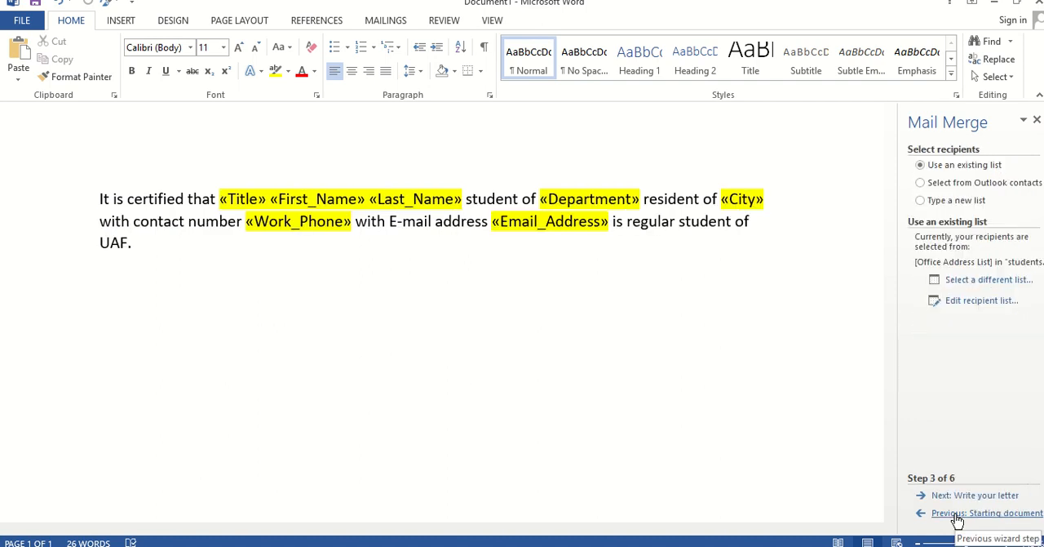
{"action": "left_click", "coordinate": [956, 514]}
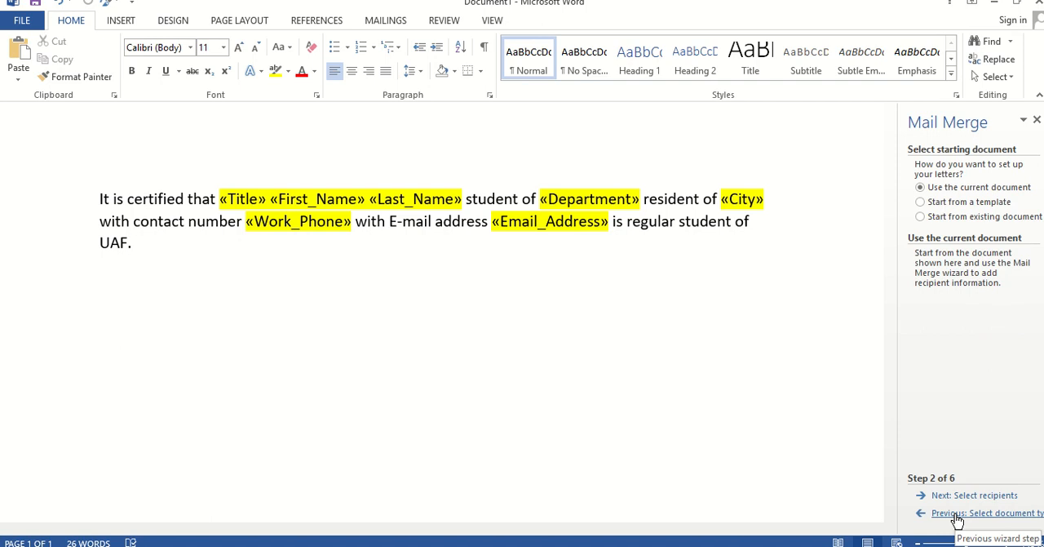
{"action": "left_click", "coordinate": [956, 514]}
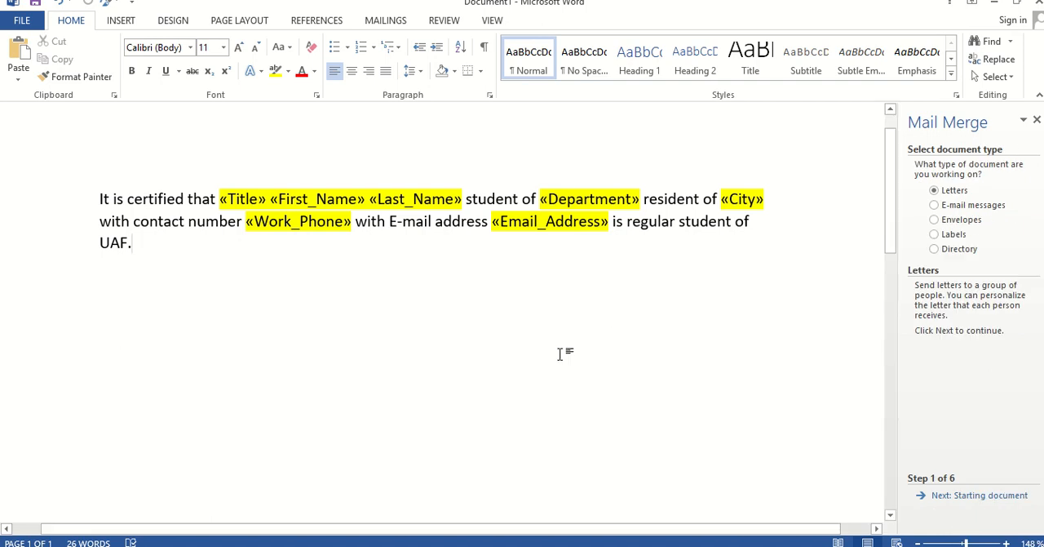
{"action": "left_click", "coordinate": [380, 23]}
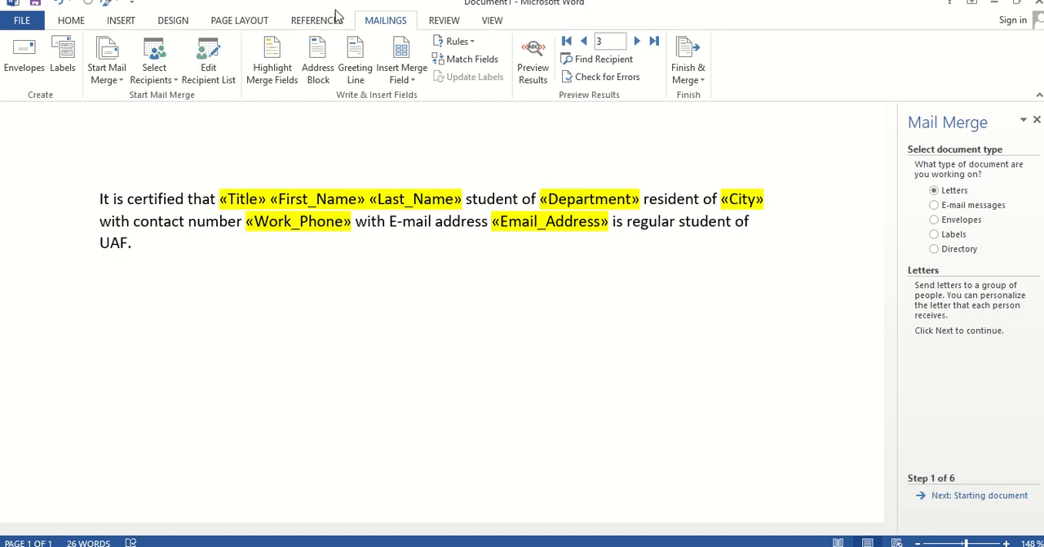
{"action": "left_click", "coordinate": [457, 41]}
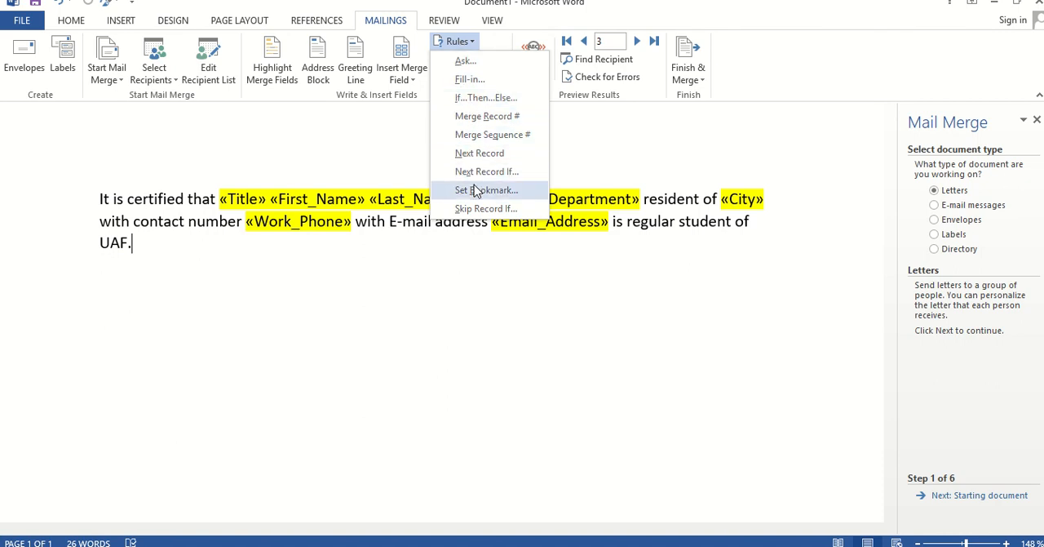
{"action": "left_click", "coordinate": [503, 289]}
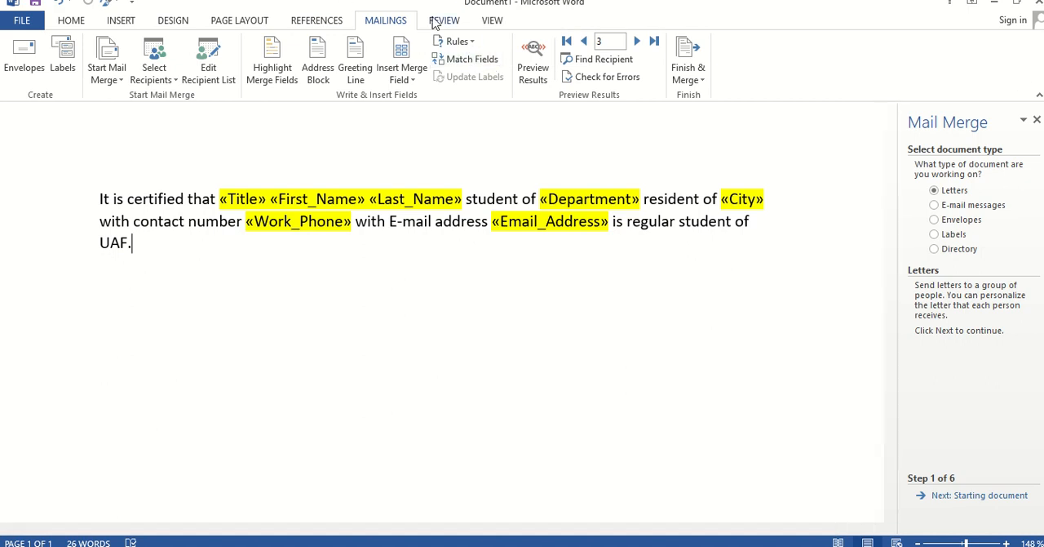
{"action": "mouse_move", "coordinate": [405, 7]}
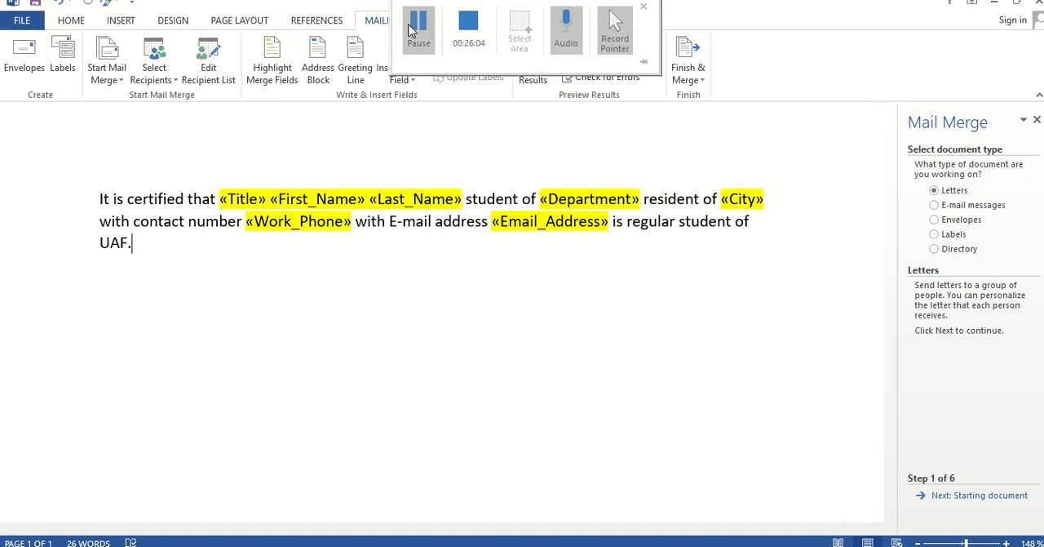